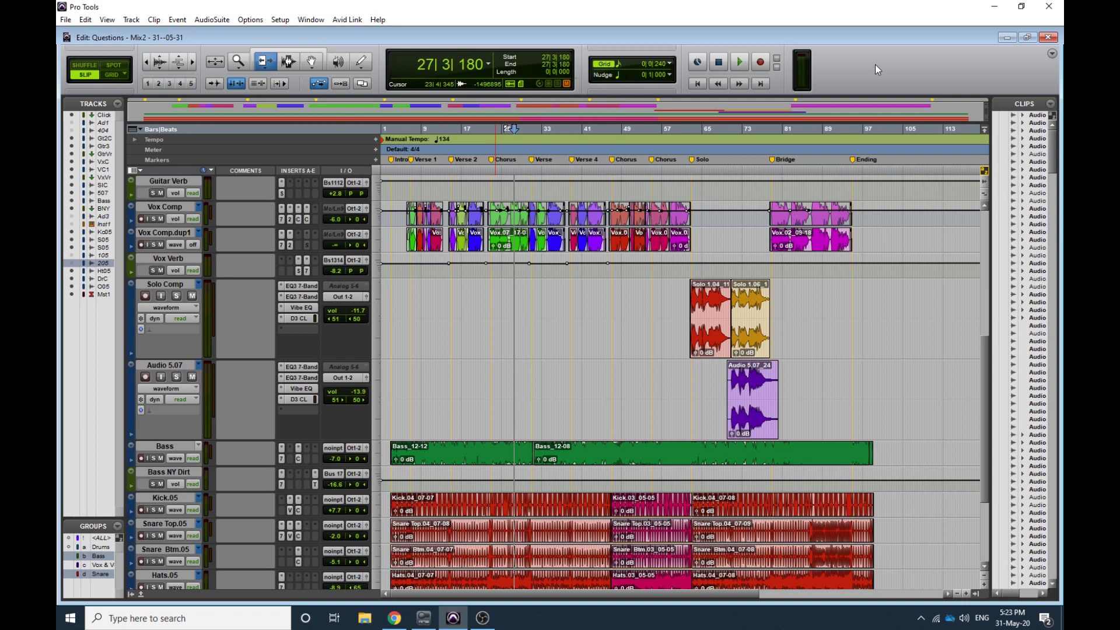
{"action": "key", "text": "ctrl+equal"}
{"action": "key", "text": "ctrl+equal"}
{"action": "left_click", "coordinate": [1028, 79]}
{"action": "mouse_move", "coordinate": [653, 595]}
{"action": "left_mouse_down"}
{"action": "mouse_move", "coordinate": [803, 594]}
{"action": "mouse_move", "coordinate": [651, 594]}
{"action": "left_mouse_up"}
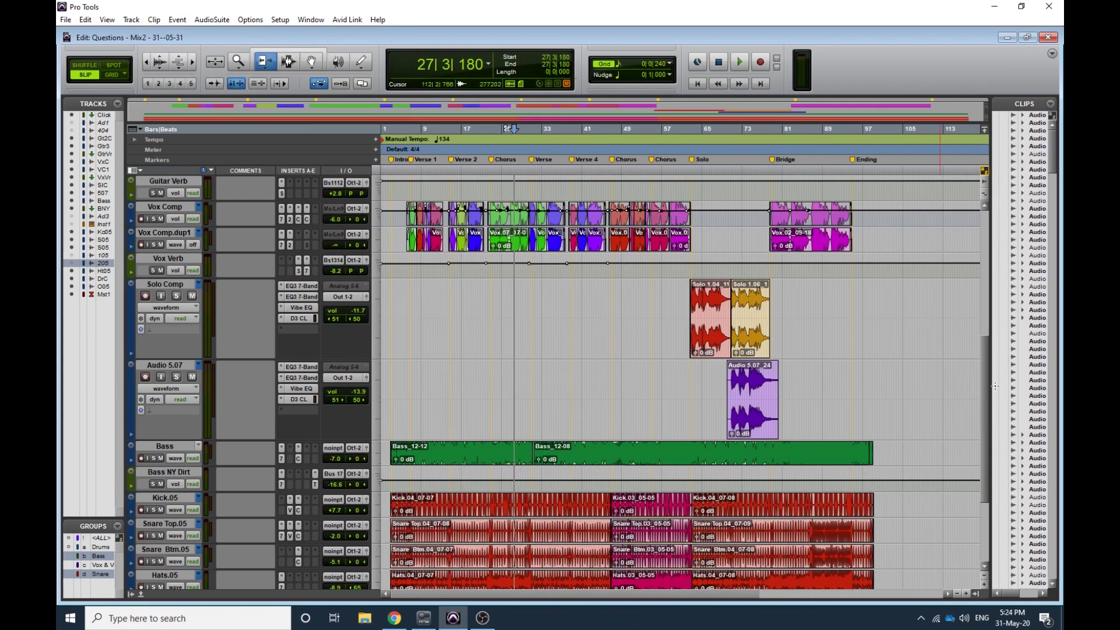
Bring the Guitar 2 Comp and Guitar 3 tracks into view and play the mix from about bar 24 in the chorus
{"action": "scroll", "coordinate": [995, 386], "scroll_direction": "up", "scroll_amount": 5}
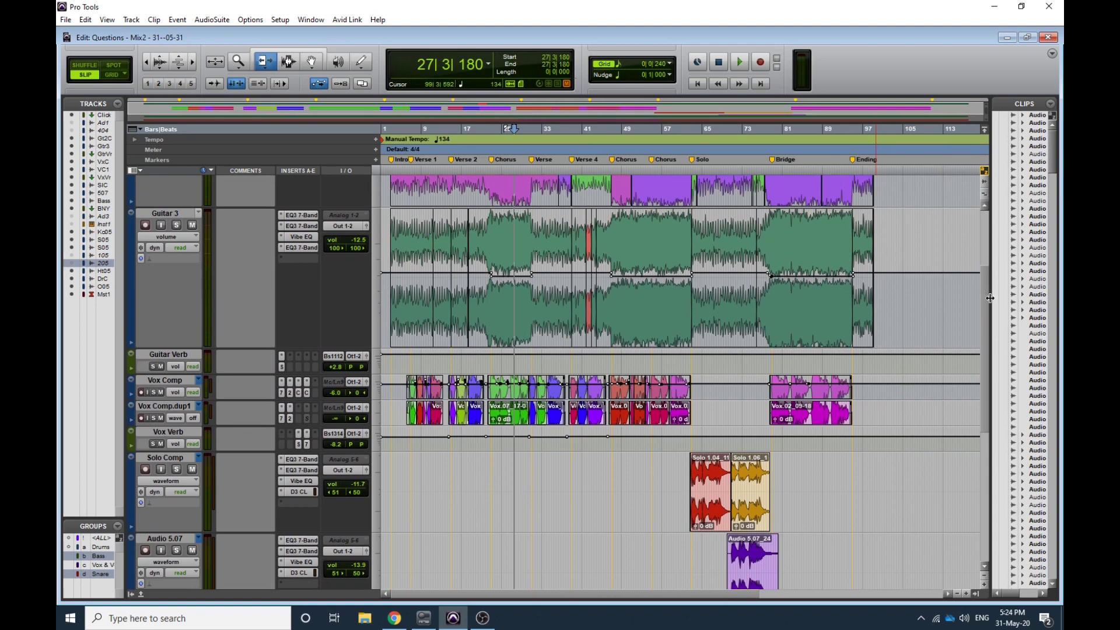
{"action": "scroll", "coordinate": [989, 243], "scroll_direction": "up", "scroll_amount": 4}
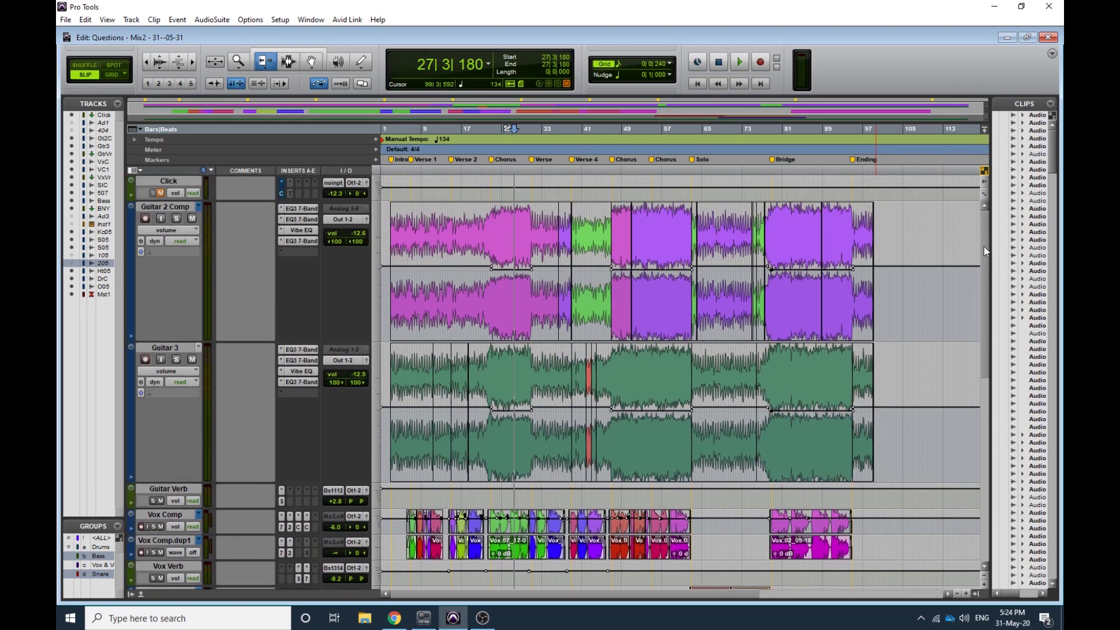
{"action": "mouse_move", "coordinate": [987, 248]}
{"action": "left_mouse_down"}
{"action": "mouse_move", "coordinate": [980, 421]}
{"action": "mouse_move", "coordinate": [978, 259]}
{"action": "left_mouse_up"}
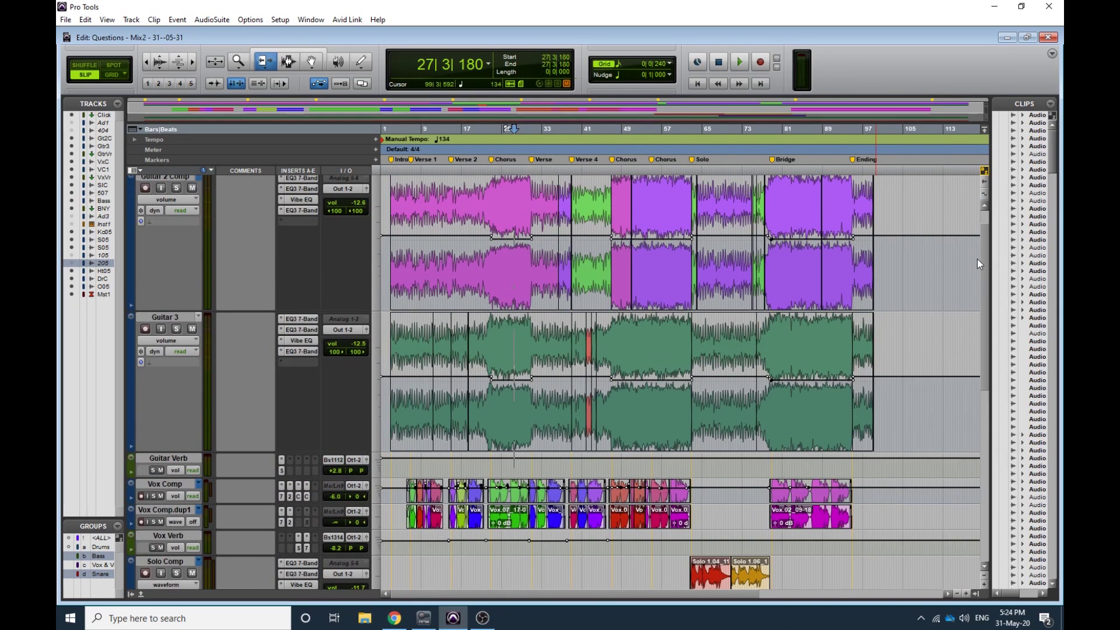
{"action": "left_click", "coordinate": [500, 130]}
{"action": "key", "text": "space"}
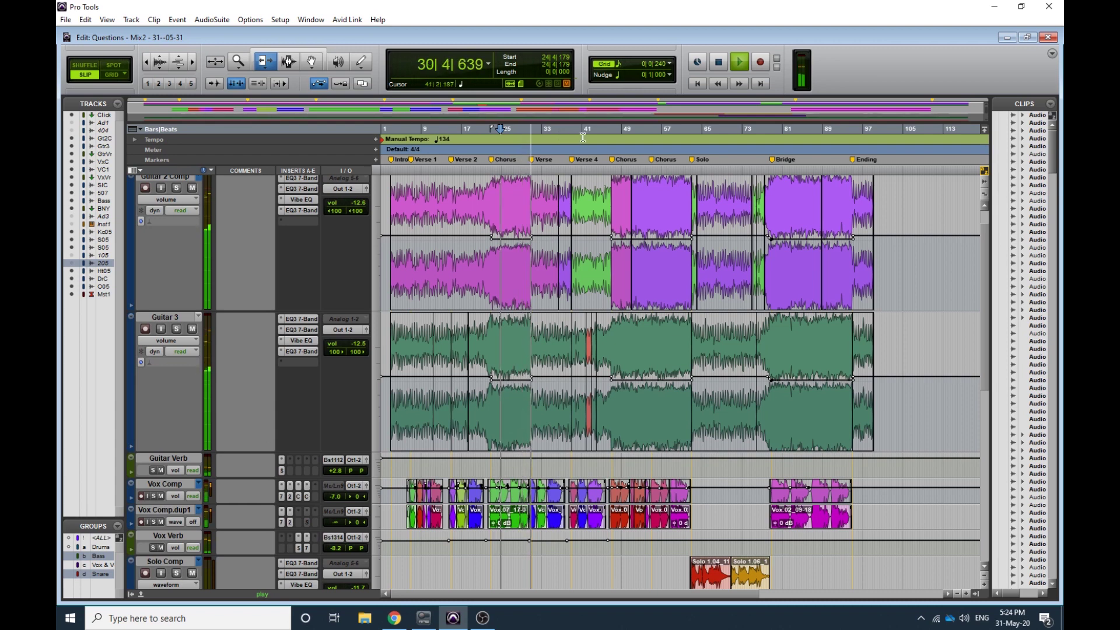
{"action": "key", "text": "space"}
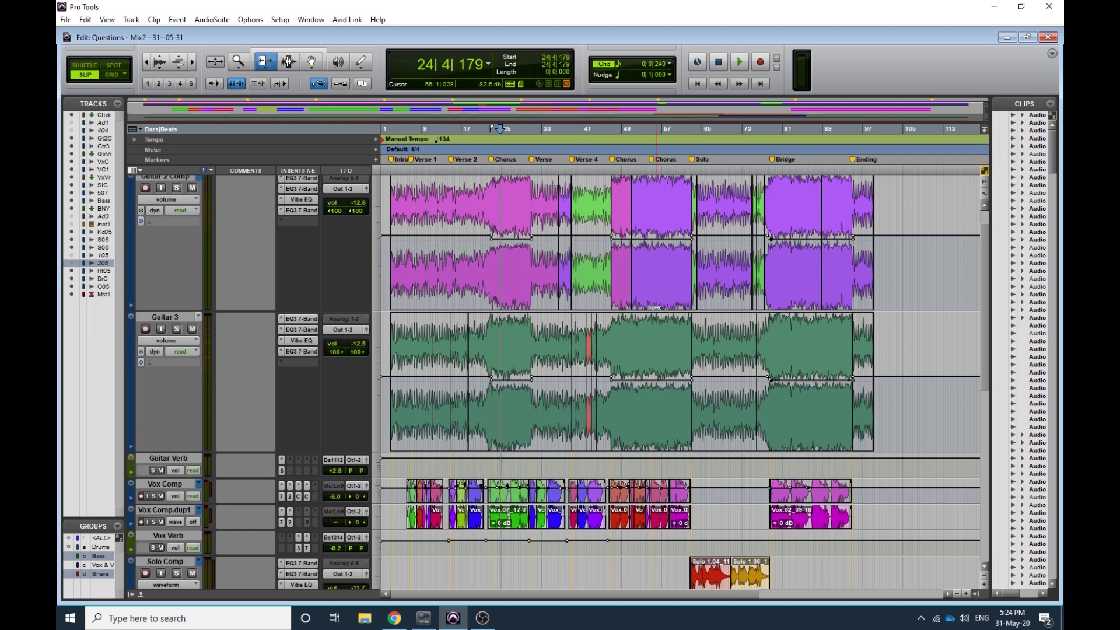
Show the Mix window enlarged and, during playback, solo the Guitar 2 Comp and Guitar 3 tracks
{"action": "key", "text": "ctrl+equal"}
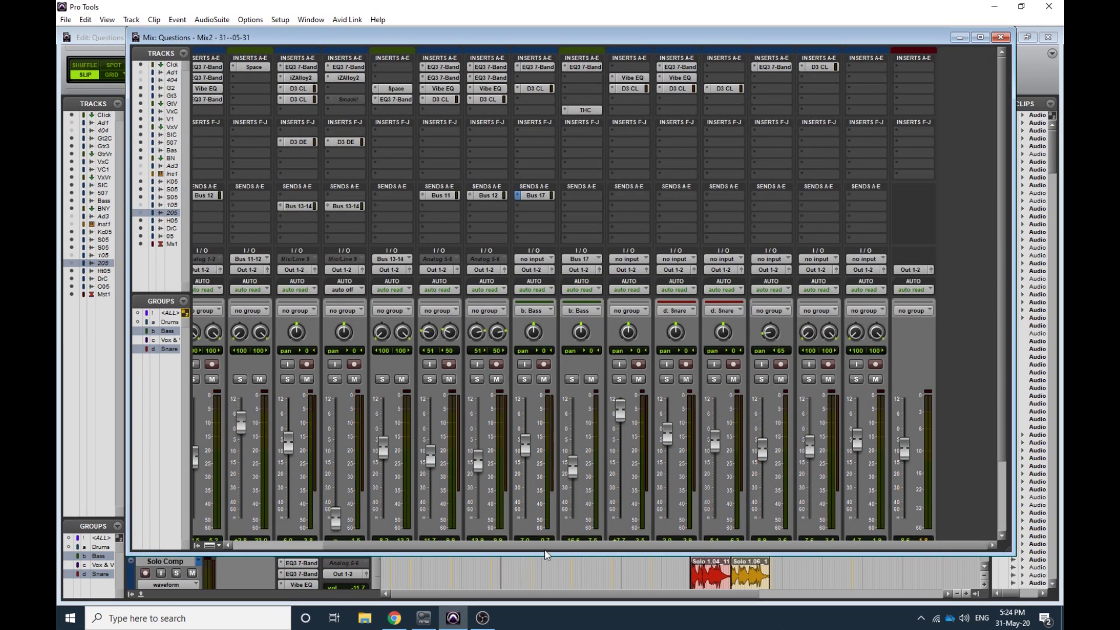
{"action": "left_click_drag", "start_coordinate": [545, 556], "coordinate": [372, 575]}
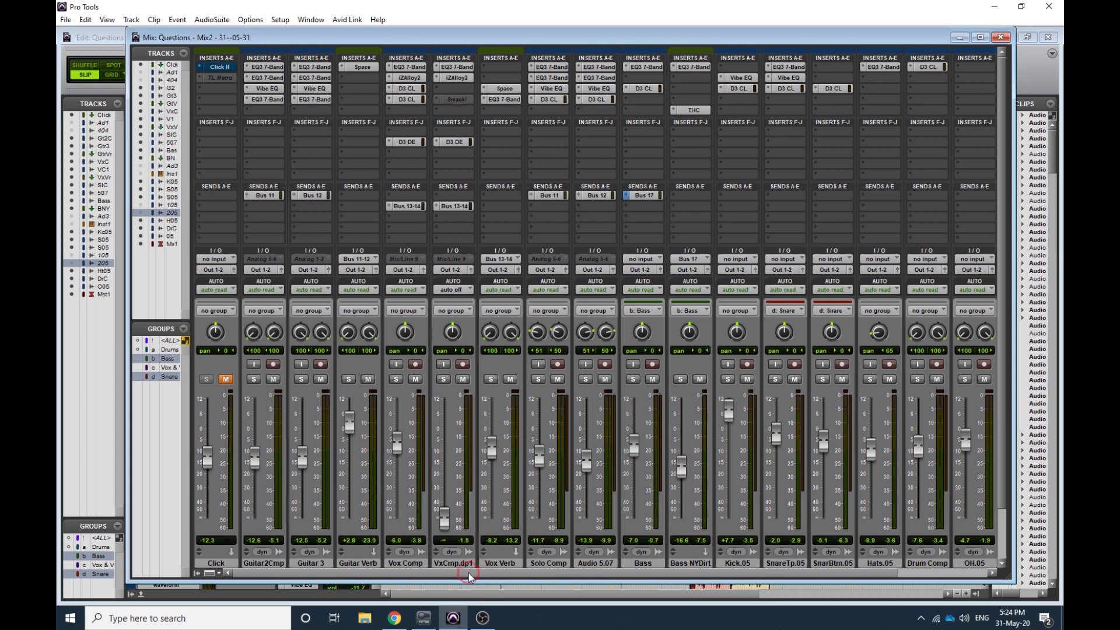
{"action": "scroll", "coordinate": [299, 509], "scroll_direction": "down", "scroll_amount": 1}
{"action": "key", "text": "space"}
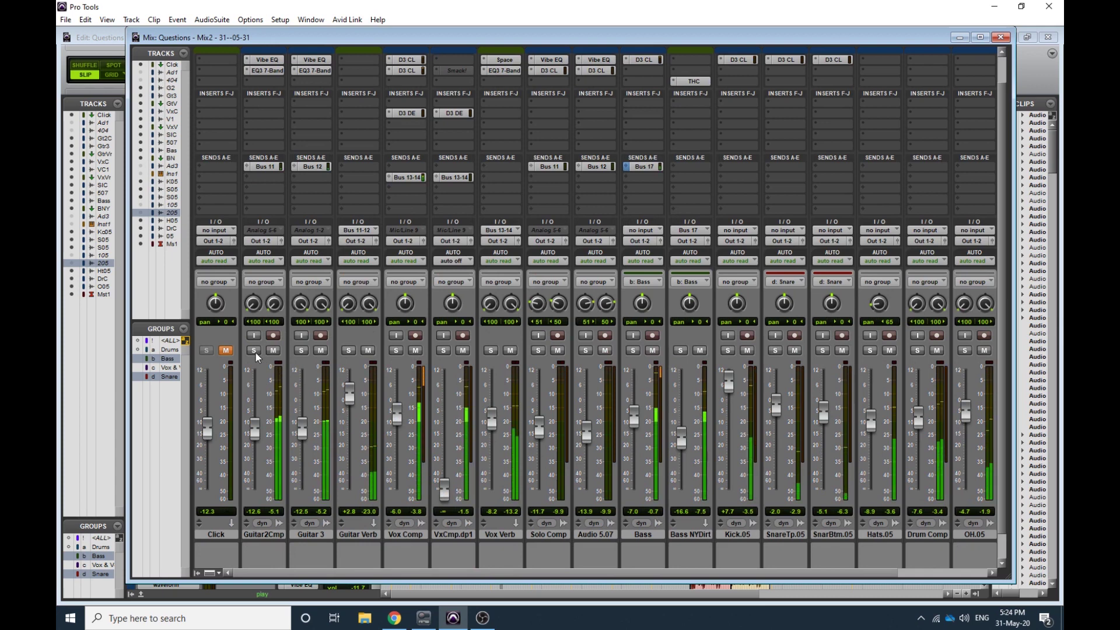
{"action": "left_click", "coordinate": [255, 351]}
{"action": "left_click", "coordinate": [302, 351]}
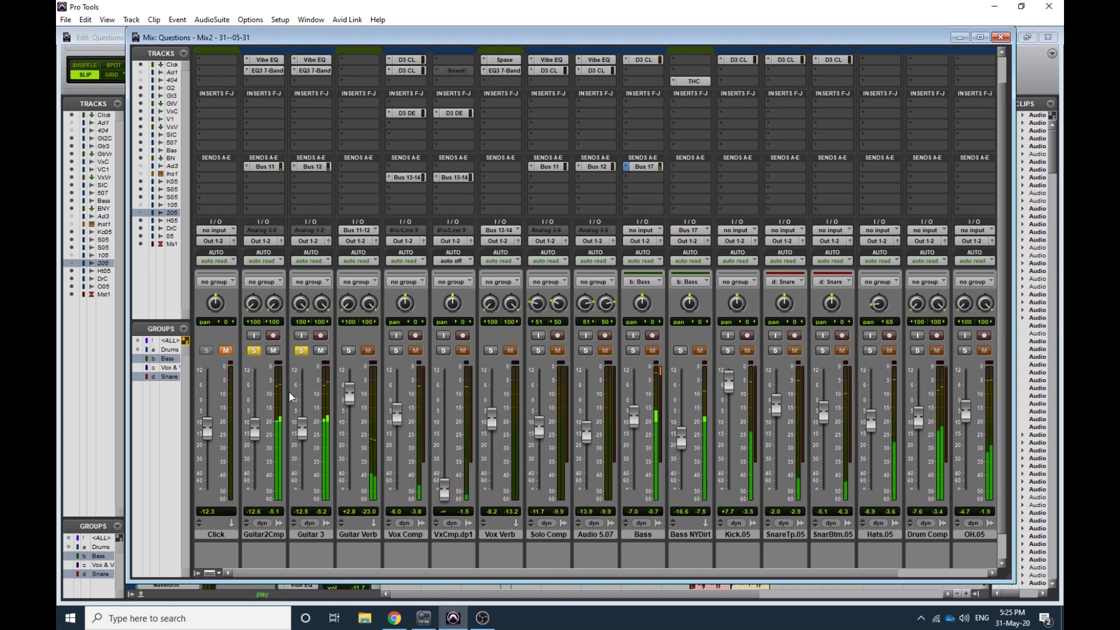
Open the first EQ3 7-Band insert on Guitar 2 Comp and examine its high-pass filter settings
{"action": "scroll", "coordinate": [269, 211], "scroll_direction": "up", "scroll_amount": 2}
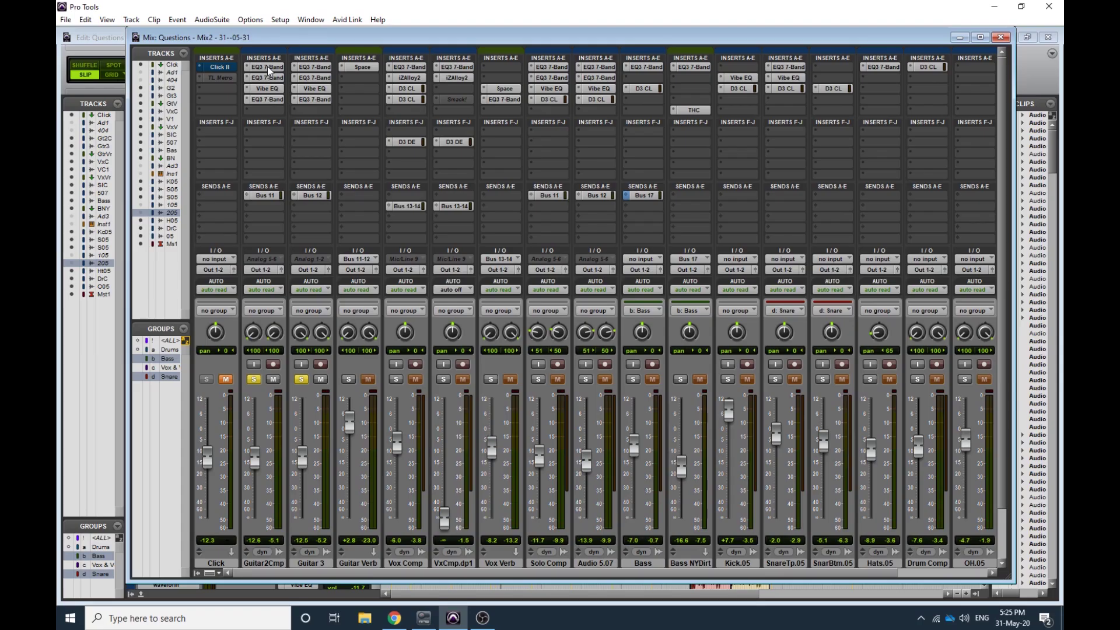
{"action": "left_click", "coordinate": [267, 67]}
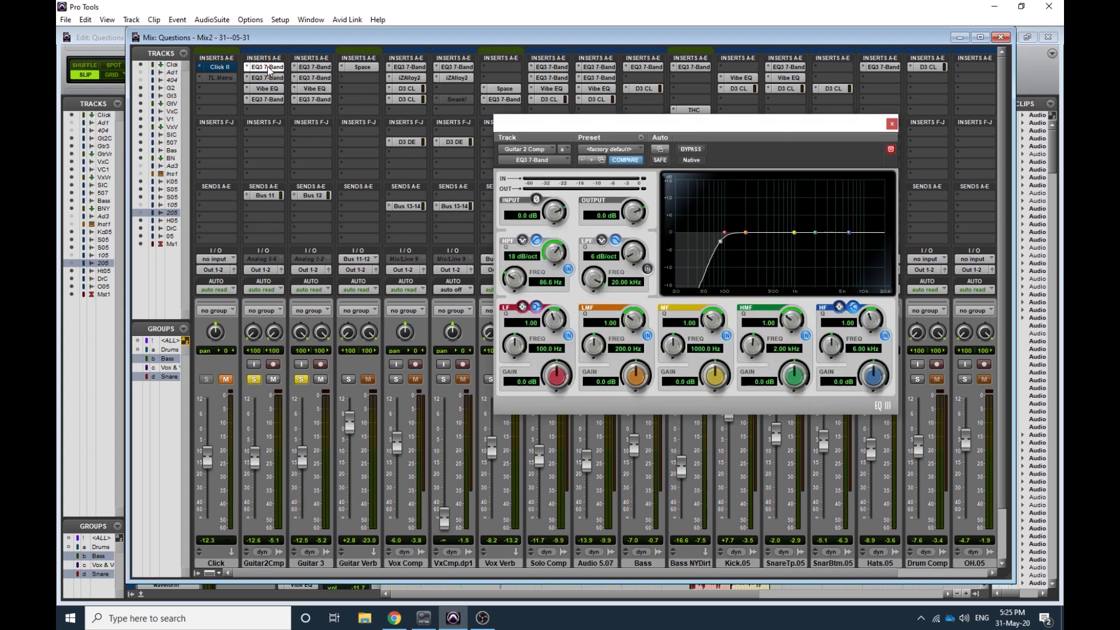
{"action": "left_click_drag", "start_coordinate": [622, 131], "coordinate": [589, 131]}
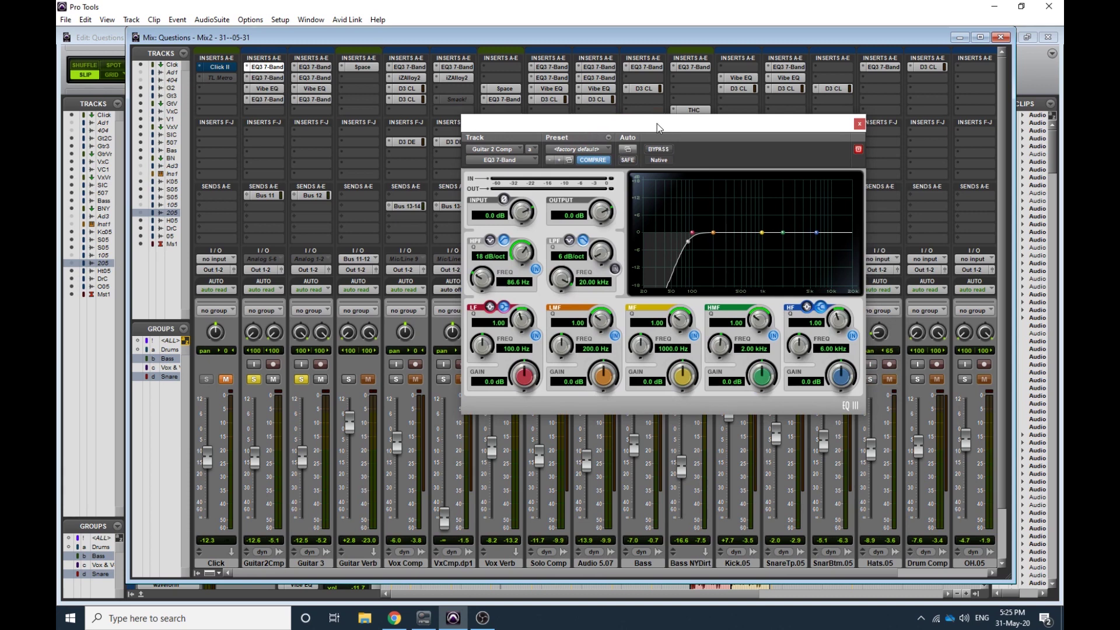
{"action": "left_click_drag", "start_coordinate": [656, 124], "coordinate": [575, 116]}
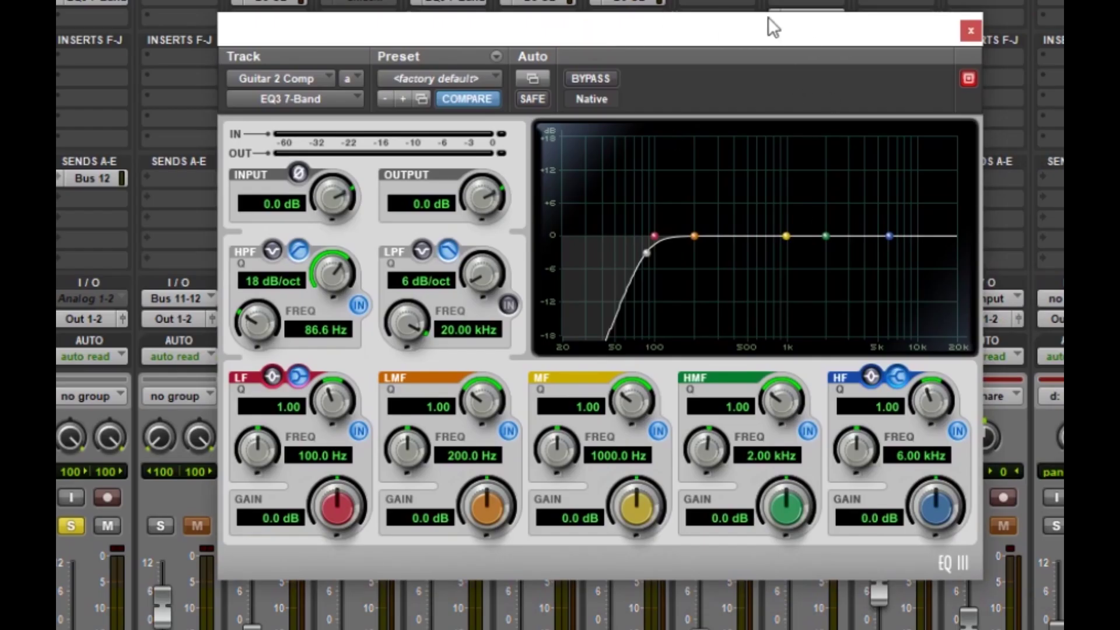
{"action": "left_click_drag", "start_coordinate": [768, 18], "coordinate": [705, 39]}
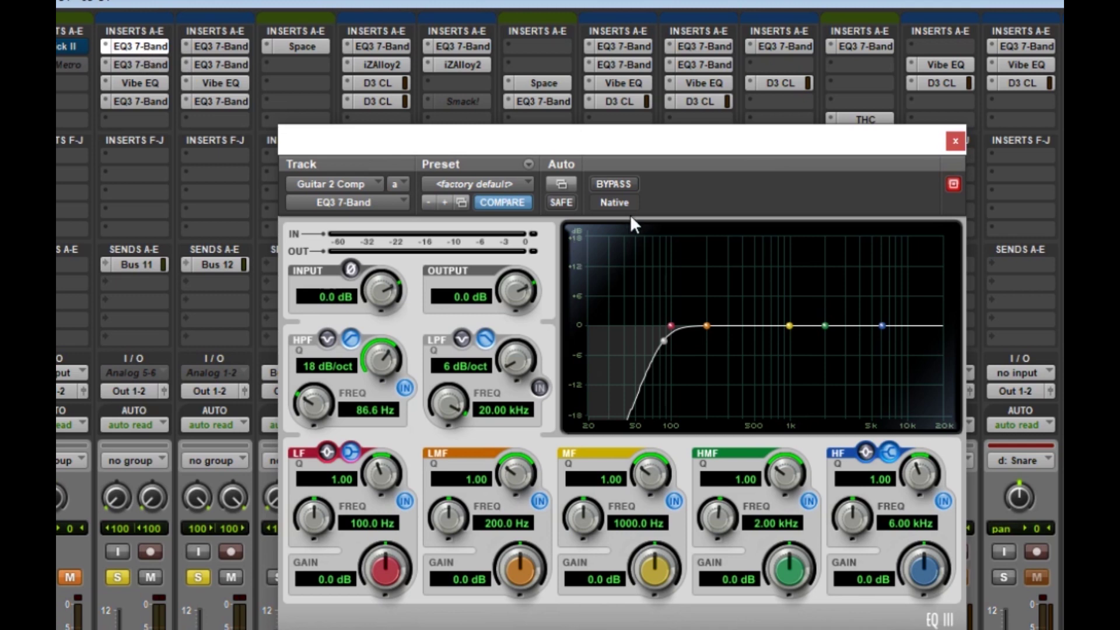
{"action": "left_click_drag", "start_coordinate": [642, 147], "coordinate": [639, 131]}
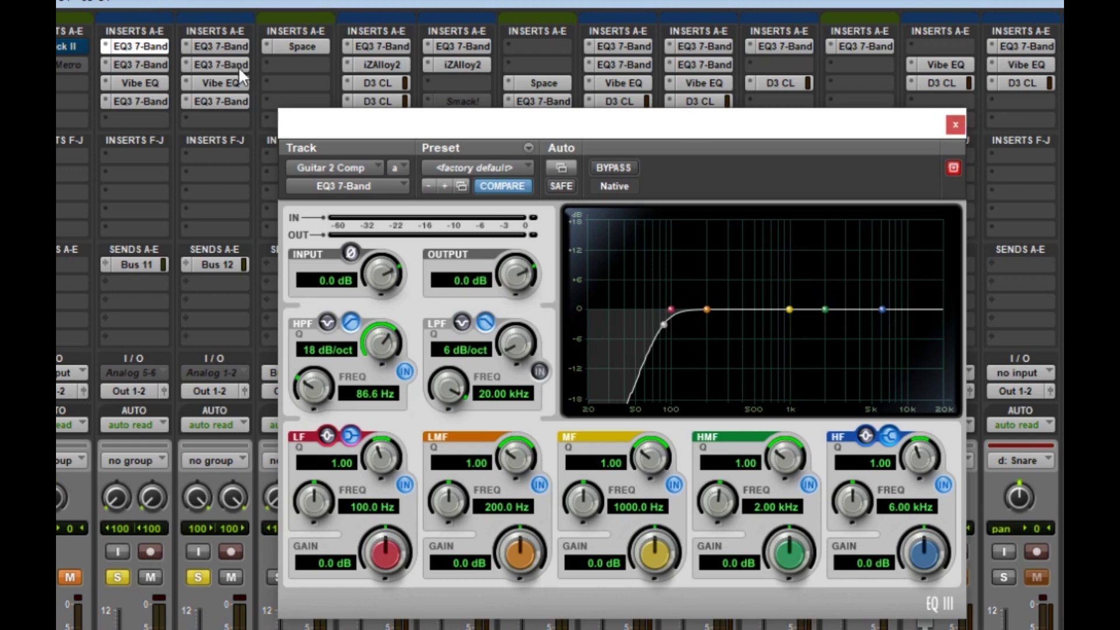
Examine the midrange cut in Guitar 2 Comp's second EQ3 7-Band insert, comparing it with the first EQ
{"action": "left_click", "coordinate": [146, 64]}
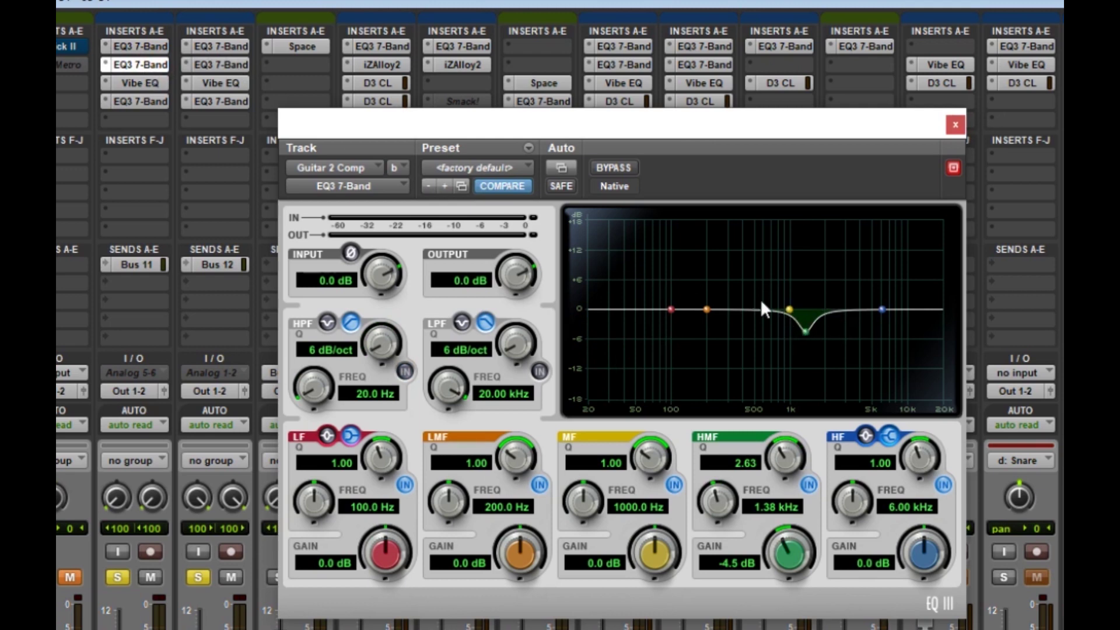
{"action": "left_click", "coordinate": [763, 518]}
{"action": "left_click", "coordinate": [128, 50]}
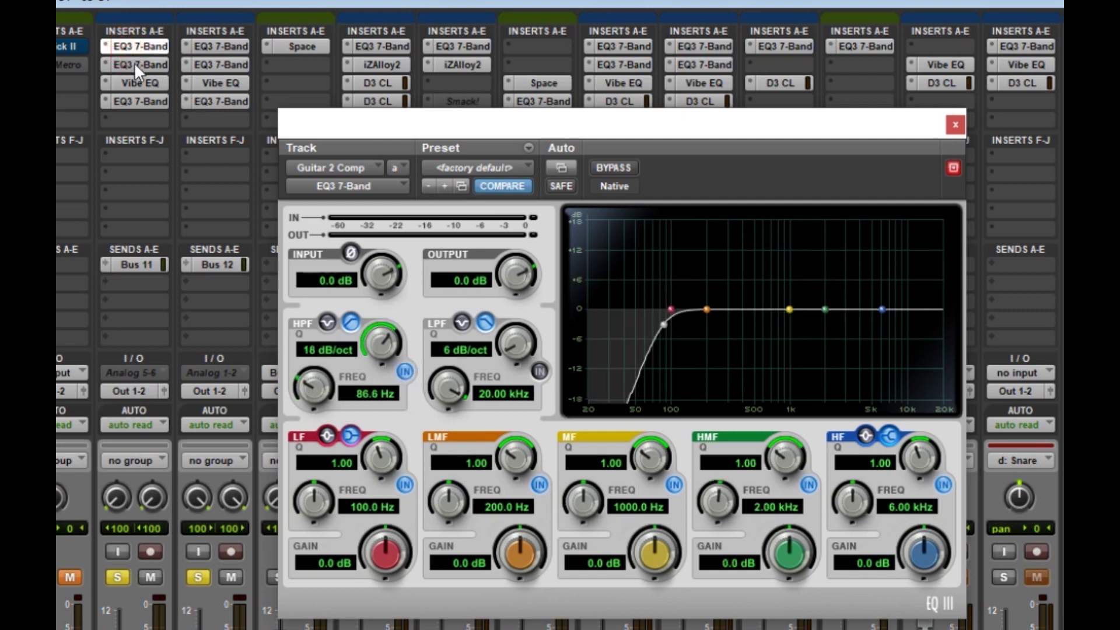
{"action": "left_click", "coordinate": [134, 63]}
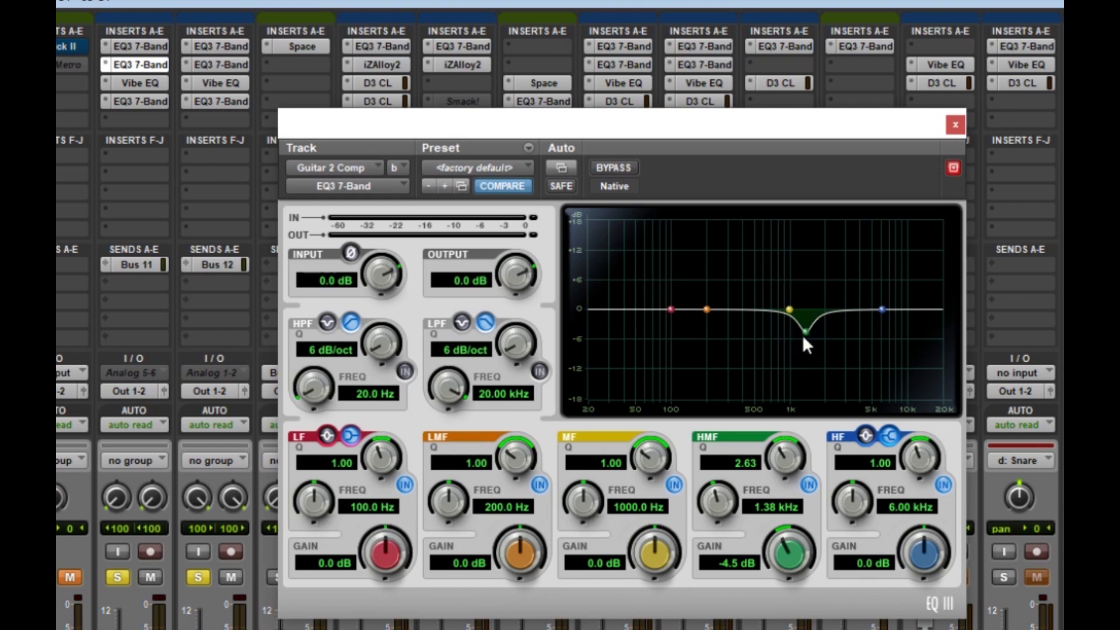
Examine the Vibe EQ insert on Guitar 2 Comp, referring back to the first EQ3 7-Band for comparison
{"action": "left_click", "coordinate": [135, 85]}
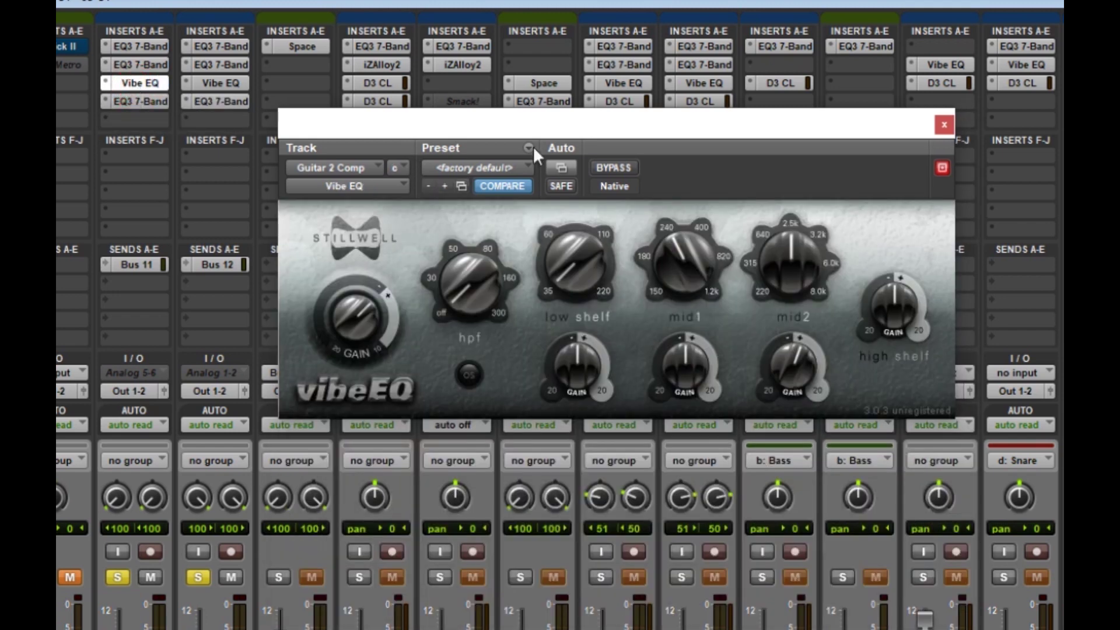
{"action": "left_click_drag", "start_coordinate": [704, 133], "coordinate": [717, 142]}
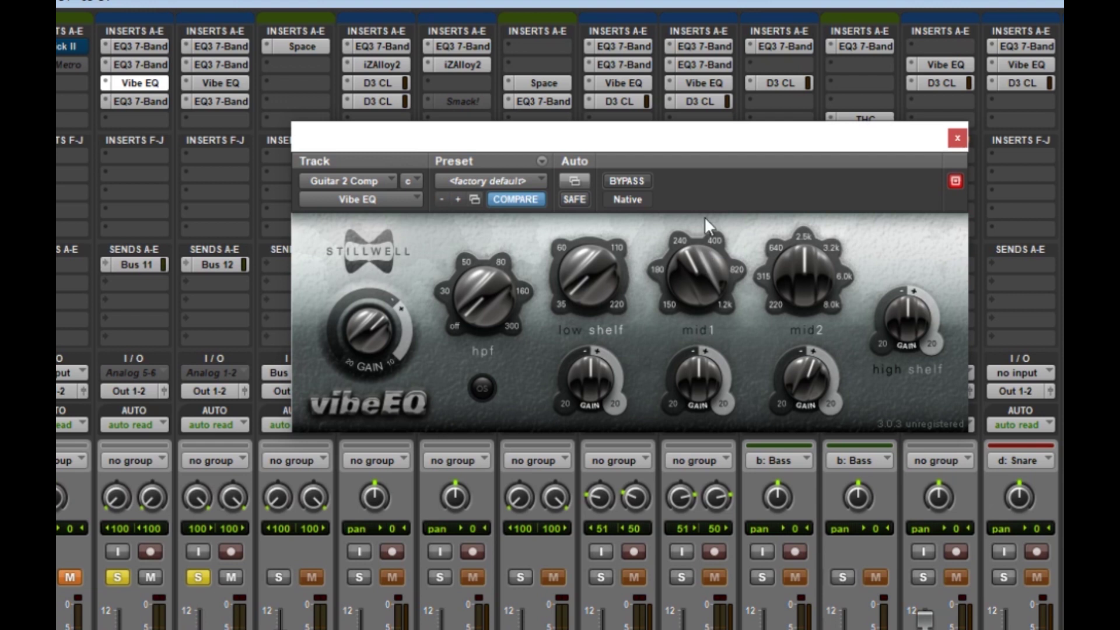
{"action": "mouse_move", "coordinate": [683, 140]}
{"action": "left_mouse_down"}
{"action": "mouse_move", "coordinate": [681, 154]}
{"action": "mouse_move", "coordinate": [691, 149]}
{"action": "left_mouse_up"}
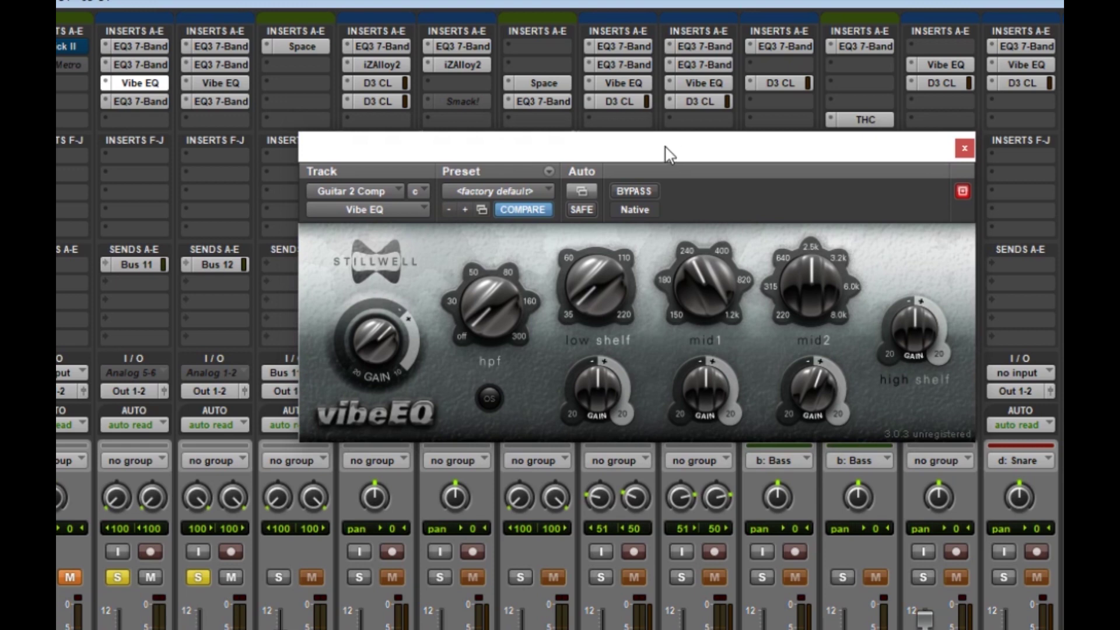
{"action": "left_click", "coordinate": [156, 45]}
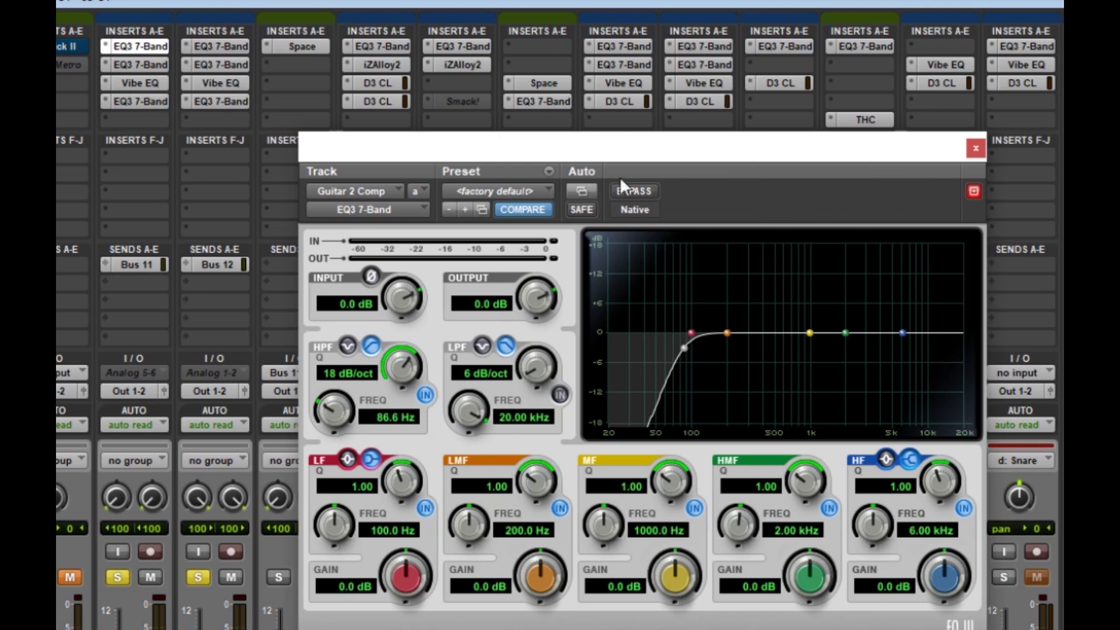
{"action": "left_click", "coordinate": [148, 86]}
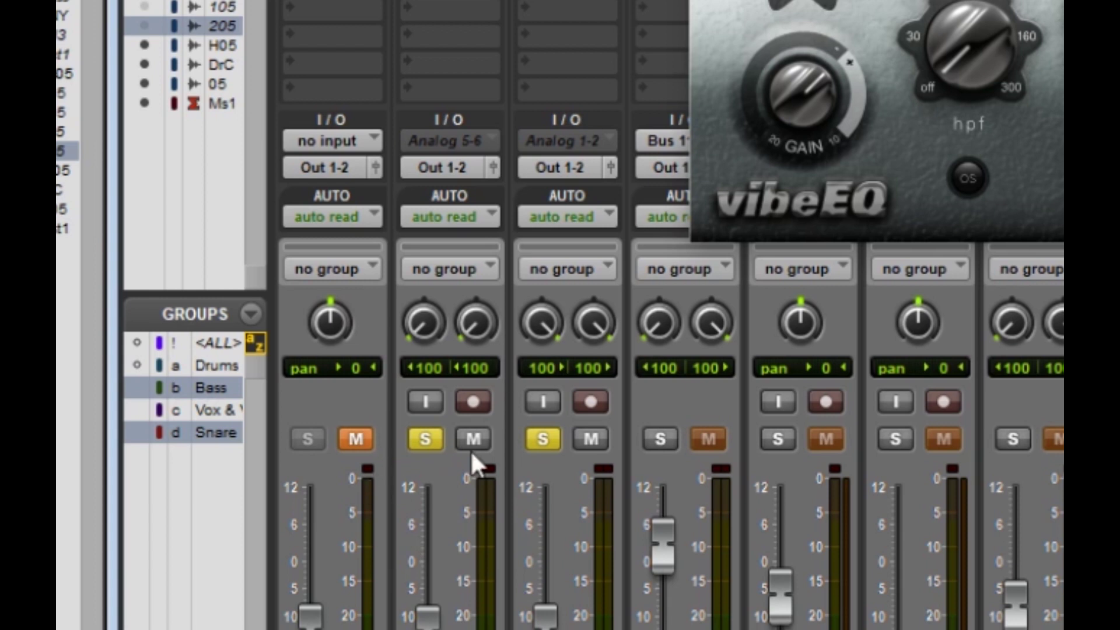
Unsolo Guitar 3 and reset Guitar 2 Comp's left-channel pan to 100 left after trying another position, closing the Vibe EQ
{"action": "left_click", "coordinate": [535, 442]}
{"action": "left_click_drag", "start_coordinate": [422, 324], "coordinate": [440, 227]}
{"action": "left_click", "coordinate": [421, 322], "text": "alt"}
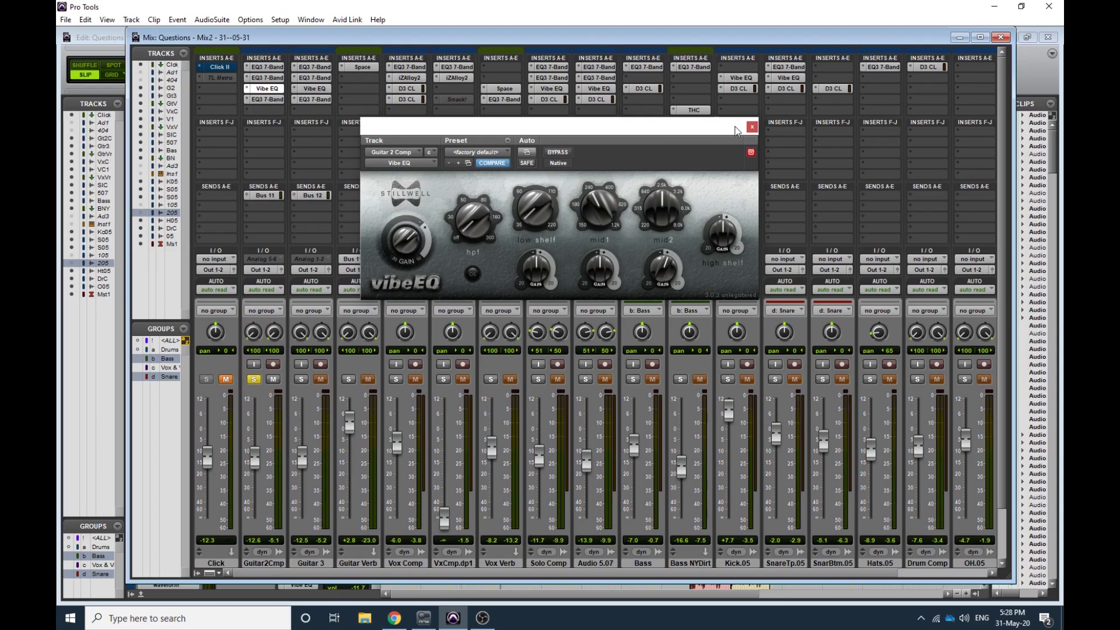
{"action": "left_click", "coordinate": [752, 126]}
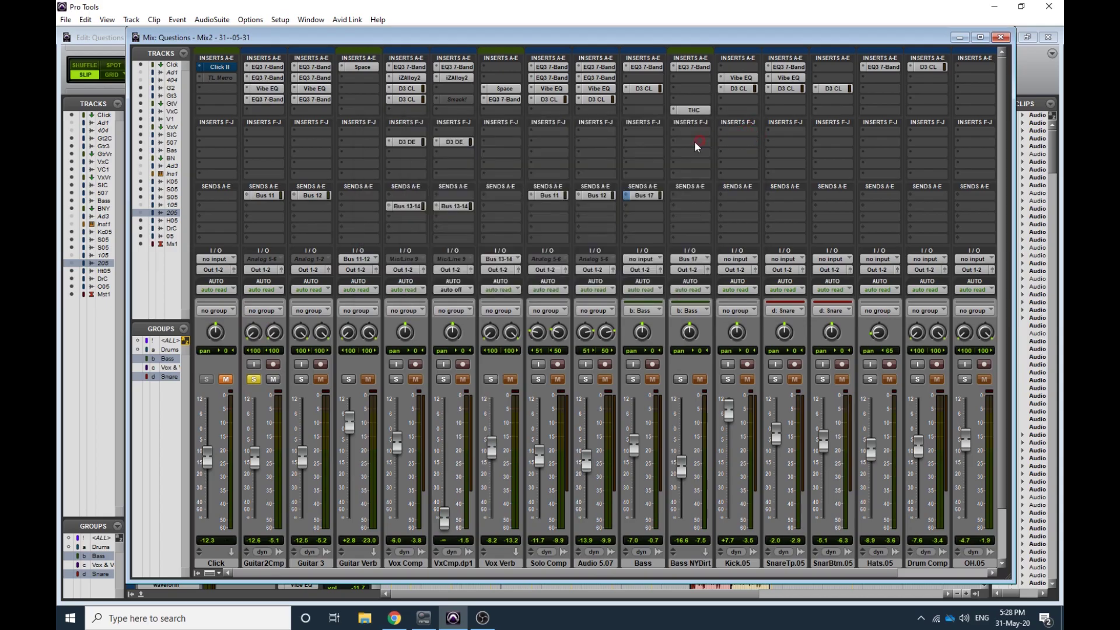
Check the output gain of the EQ3 7-Band in Guitar 2 Comp's fourth insert slot and close the plug-in
{"action": "left_click", "coordinate": [263, 100]}
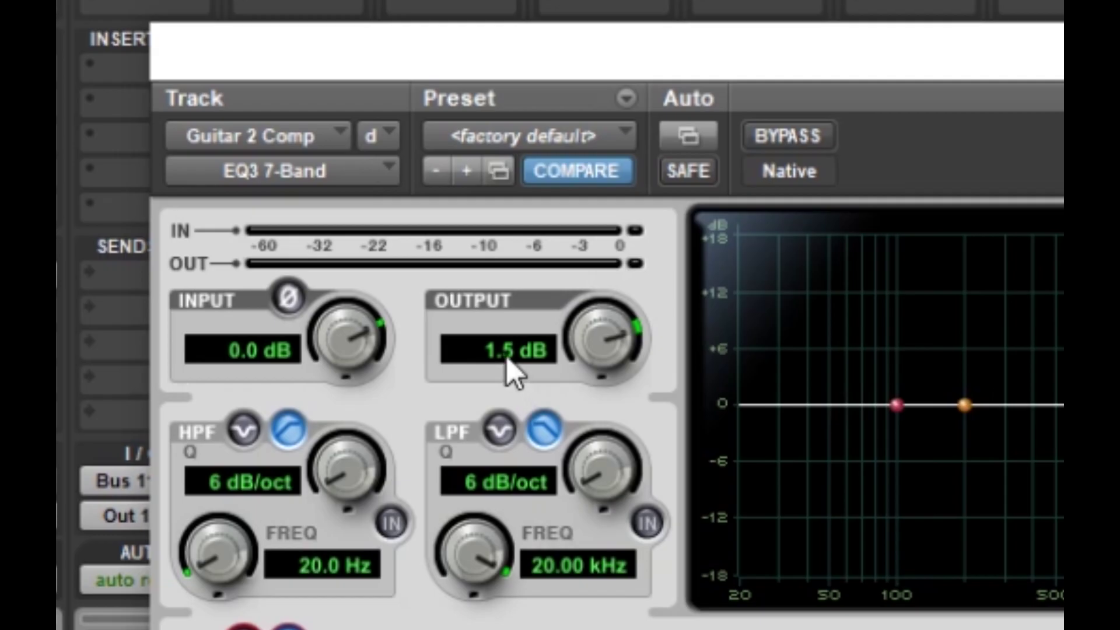
{"action": "left_click", "coordinate": [465, 227]}
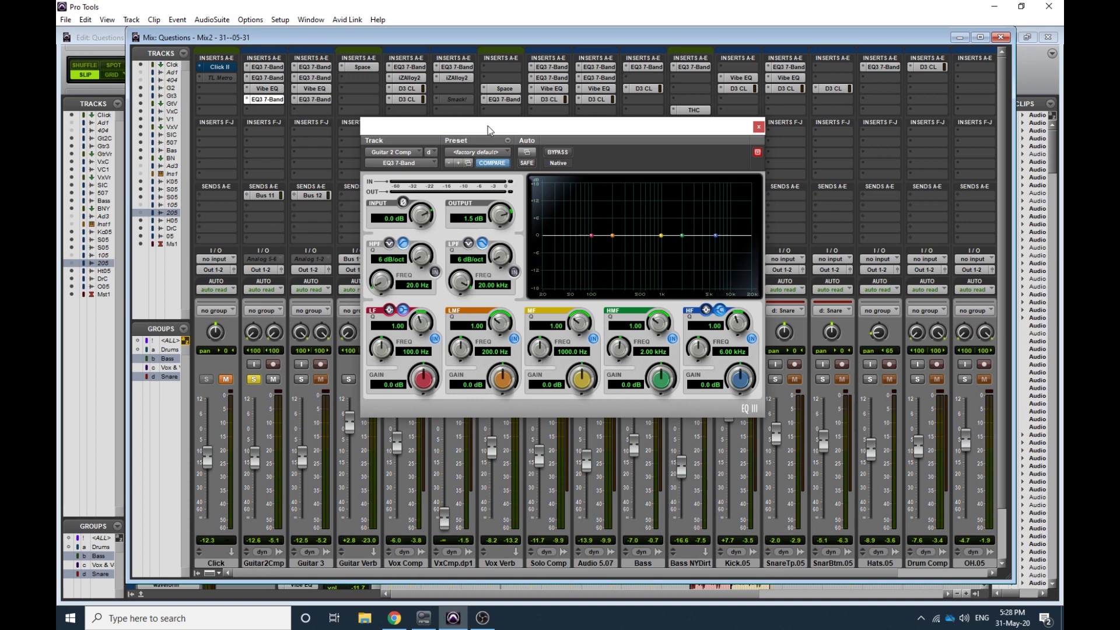
{"action": "left_click_drag", "start_coordinate": [488, 127], "coordinate": [461, 121]}
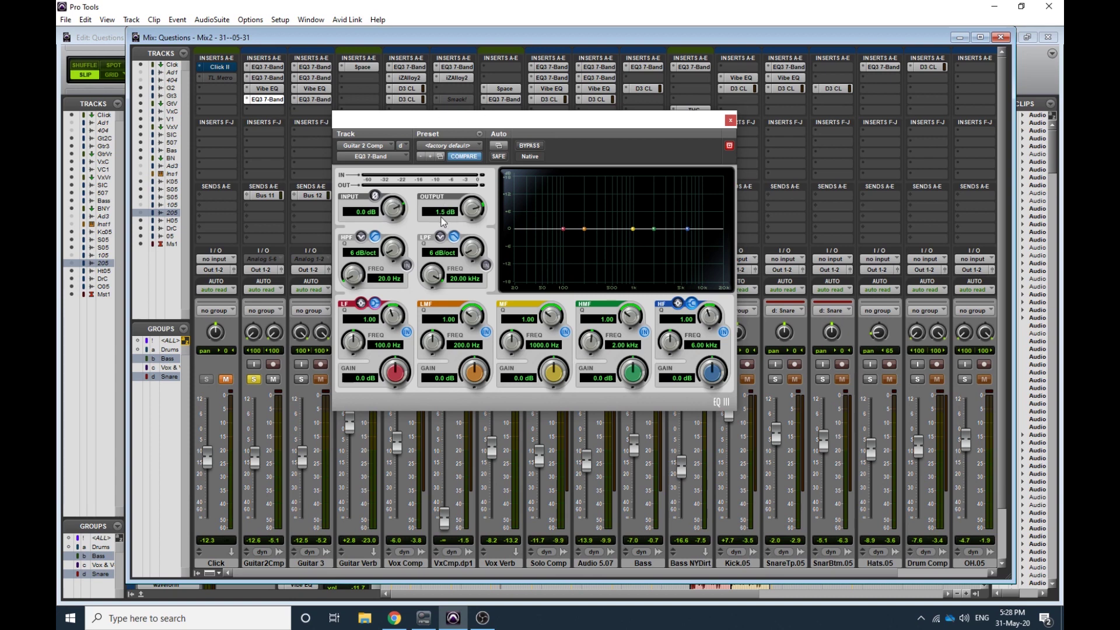
{"action": "left_click", "coordinate": [730, 121]}
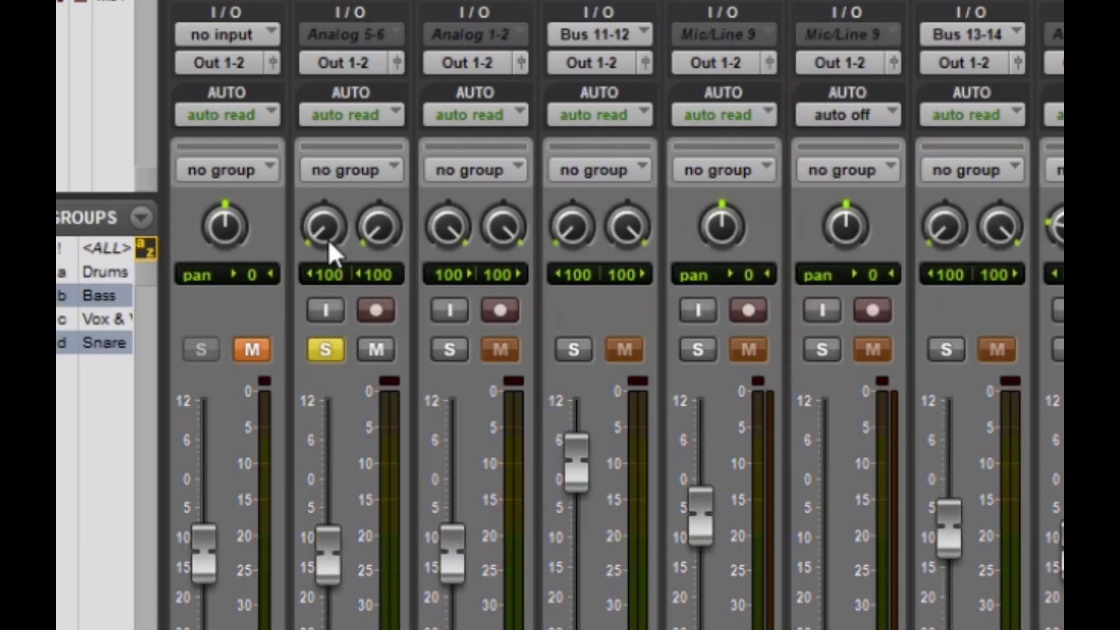
Pan both channels of Guitar 2 Comp to about the centre, at 0 and 1
{"action": "left_click_drag", "start_coordinate": [323, 227], "coordinate": [331, 113]}
{"action": "left_click_drag", "start_coordinate": [331, 113], "coordinate": [332, 114]}
{"action": "left_click_drag", "start_coordinate": [374, 219], "coordinate": [388, 118]}
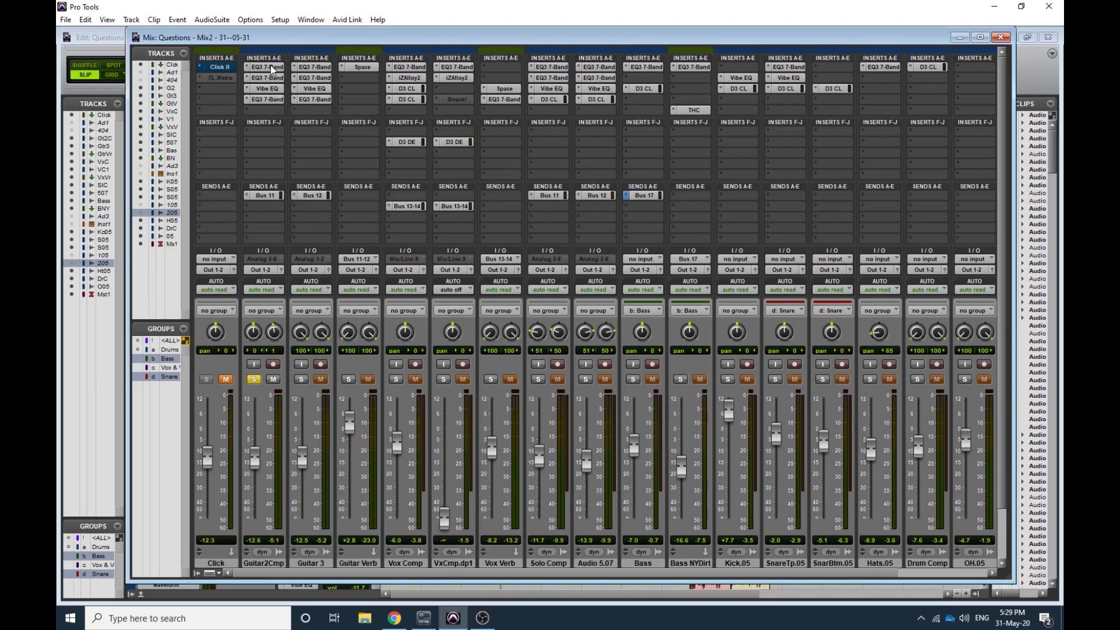
Play the track and compare the first EQ3 7-Band on Guitar 2 Comp with and without bypass
{"action": "left_click", "coordinate": [266, 67]}
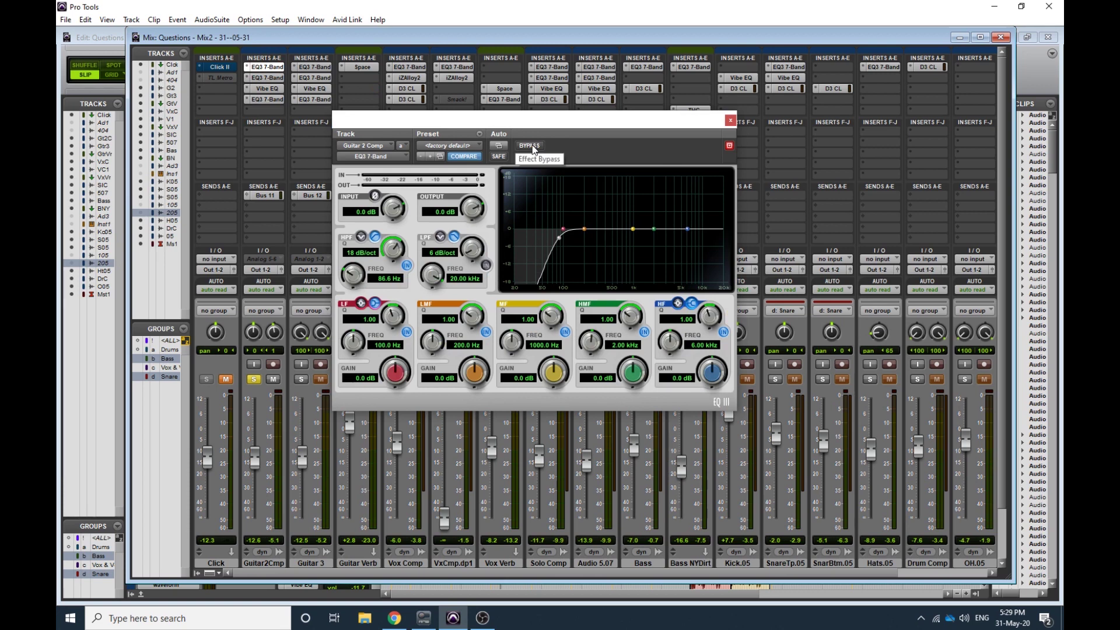
{"action": "key", "text": "space"}
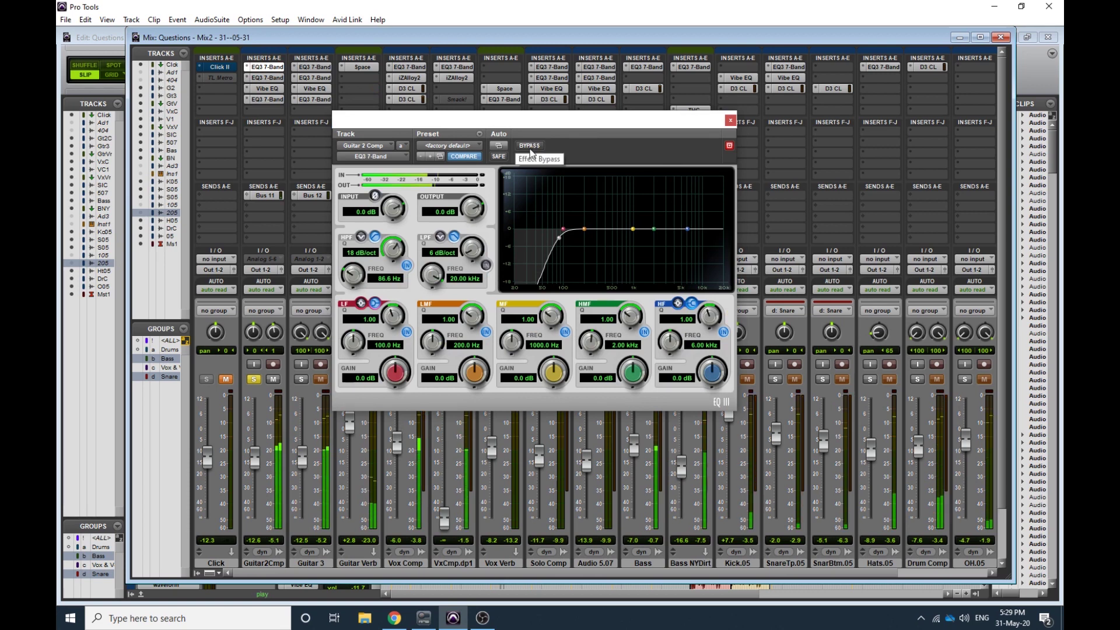
{"action": "left_click", "coordinate": [530, 146]}
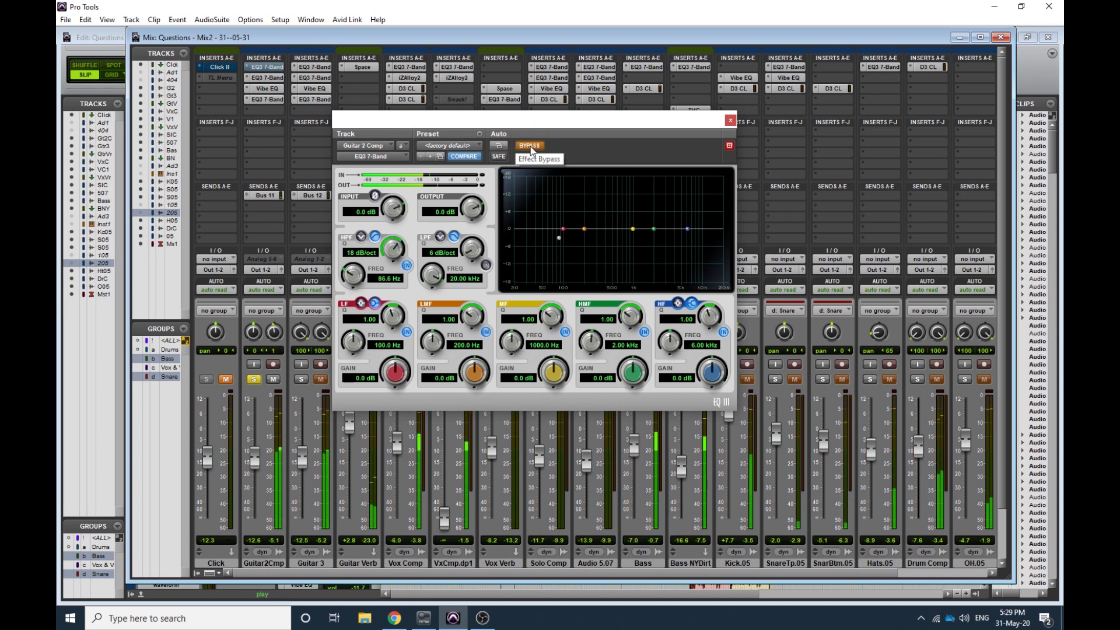
{"action": "left_click", "coordinate": [530, 146]}
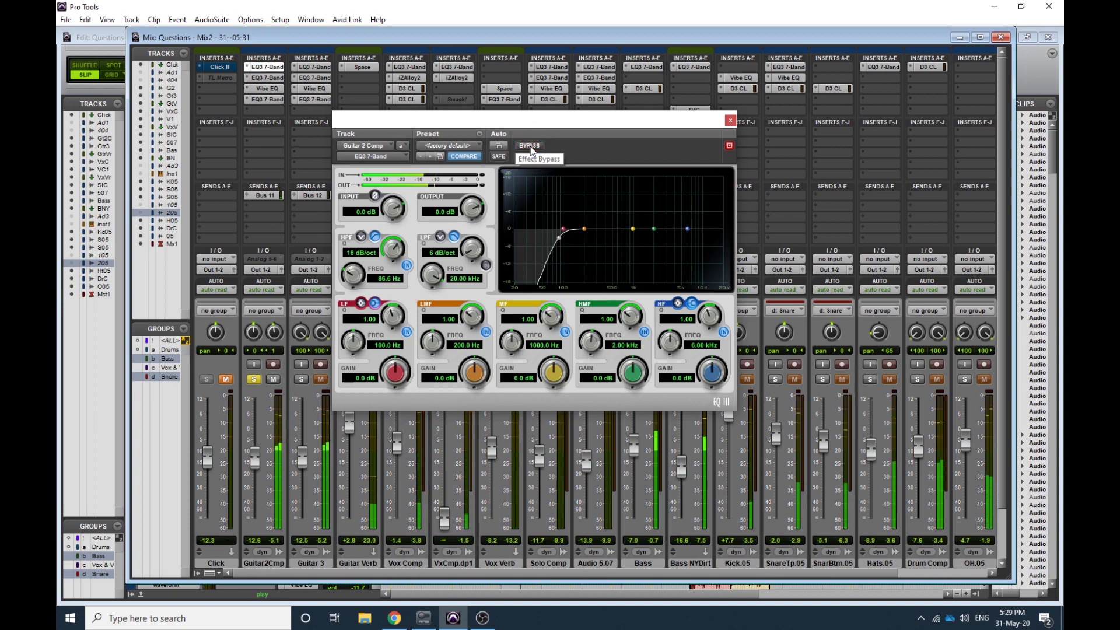
Close the EQ3 7-Band, bypass all four inserts on Guitar 2 Comp and play the track
{"action": "left_click", "coordinate": [730, 120]}
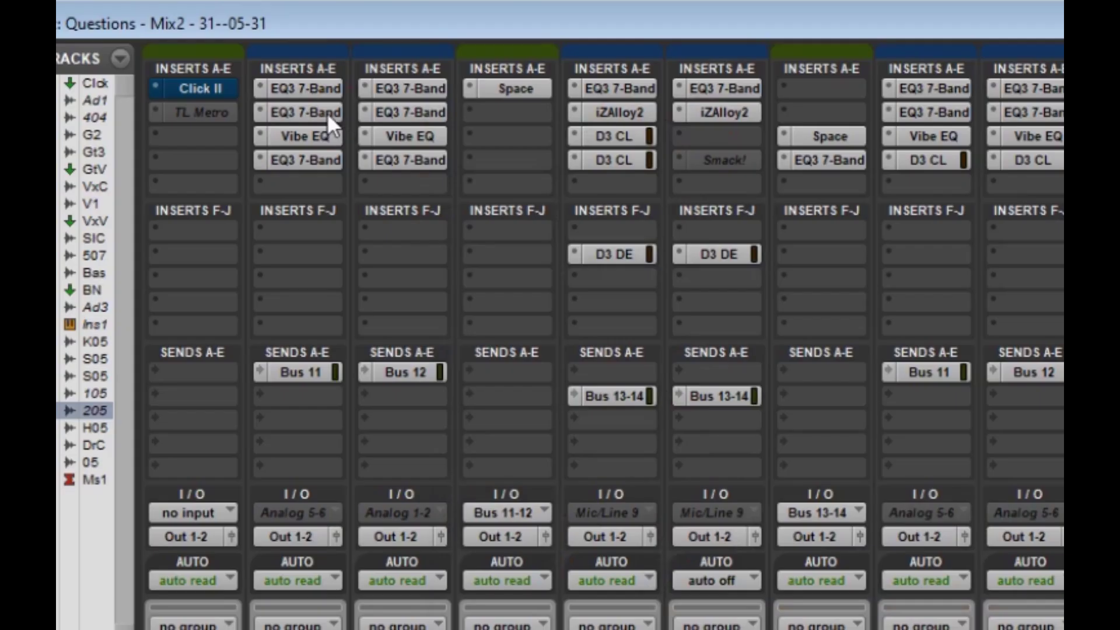
{"action": "mouse_move", "coordinate": [327, 114]}
{"action": "left_mouse_down"}
{"action": "mouse_move", "coordinate": [315, 143]}
{"action": "mouse_move", "coordinate": [309, 108]}
{"action": "mouse_move", "coordinate": [342, 118]}
{"action": "left_mouse_up"}
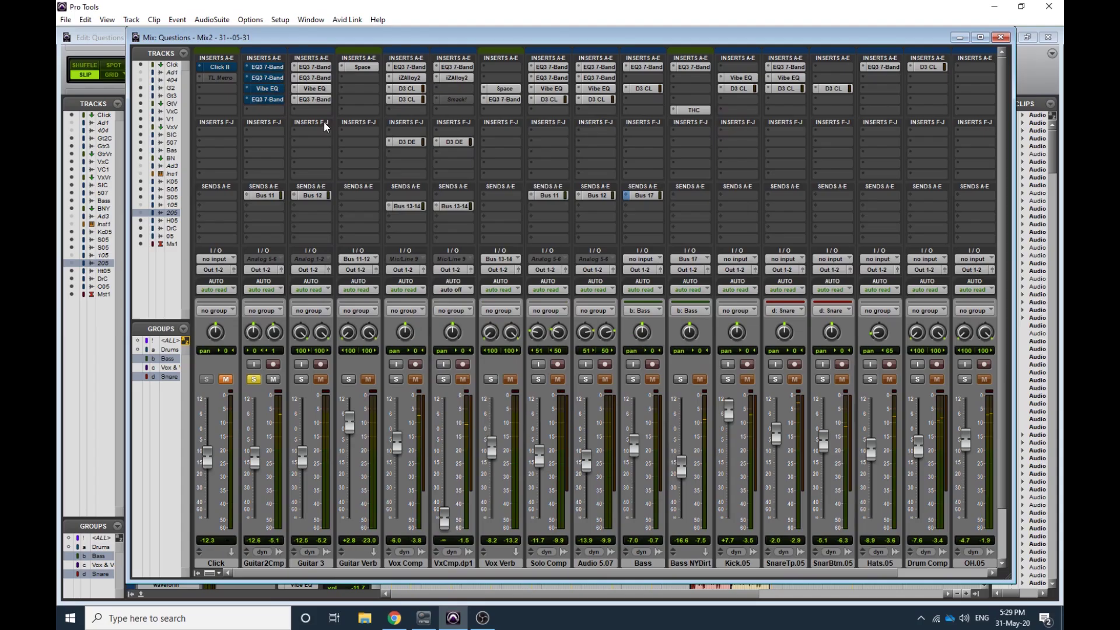
{"action": "key", "text": "space"}
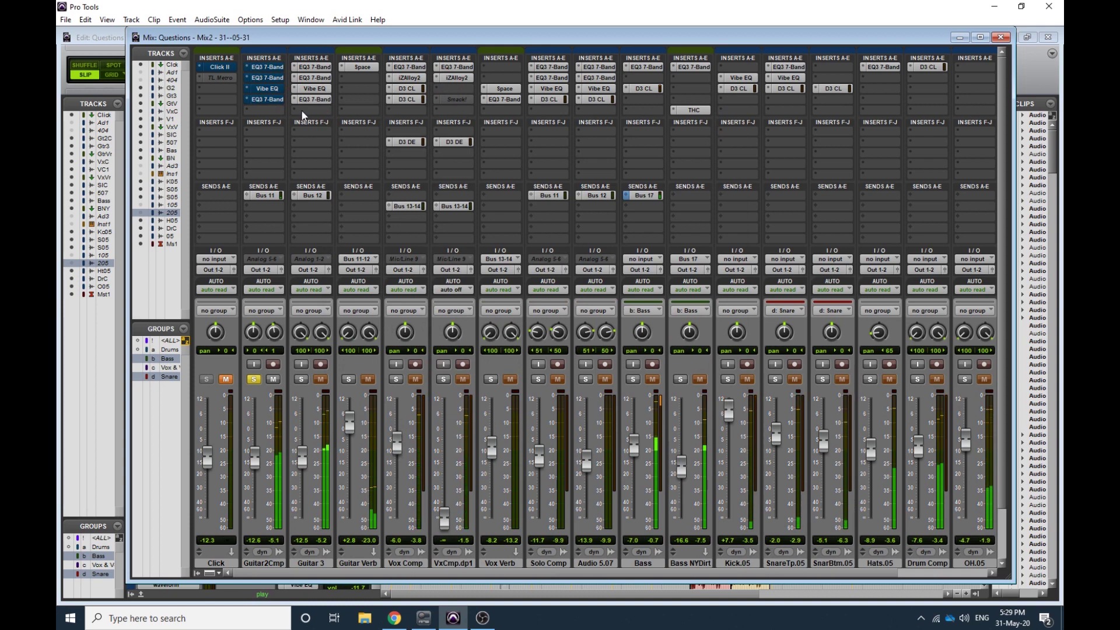
Compare the EQ3 7-Band in Guitar 2 Comp's first insert slot with and without bypass, then leave it active and close it
{"action": "left_click", "coordinate": [268, 79]}
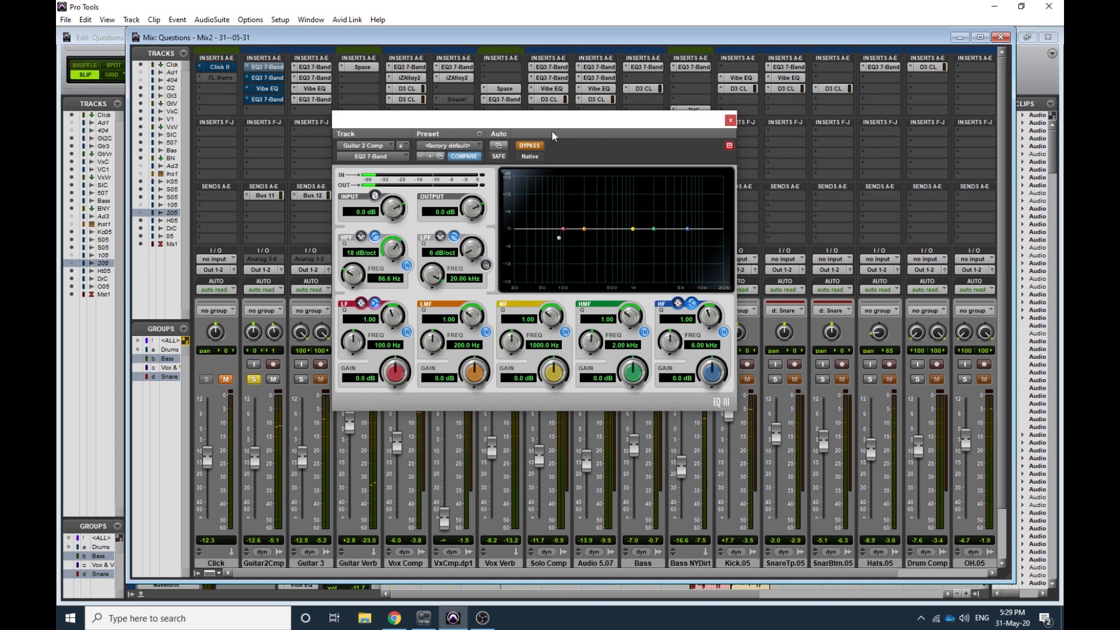
{"action": "left_click_drag", "start_coordinate": [566, 128], "coordinate": [742, 145]}
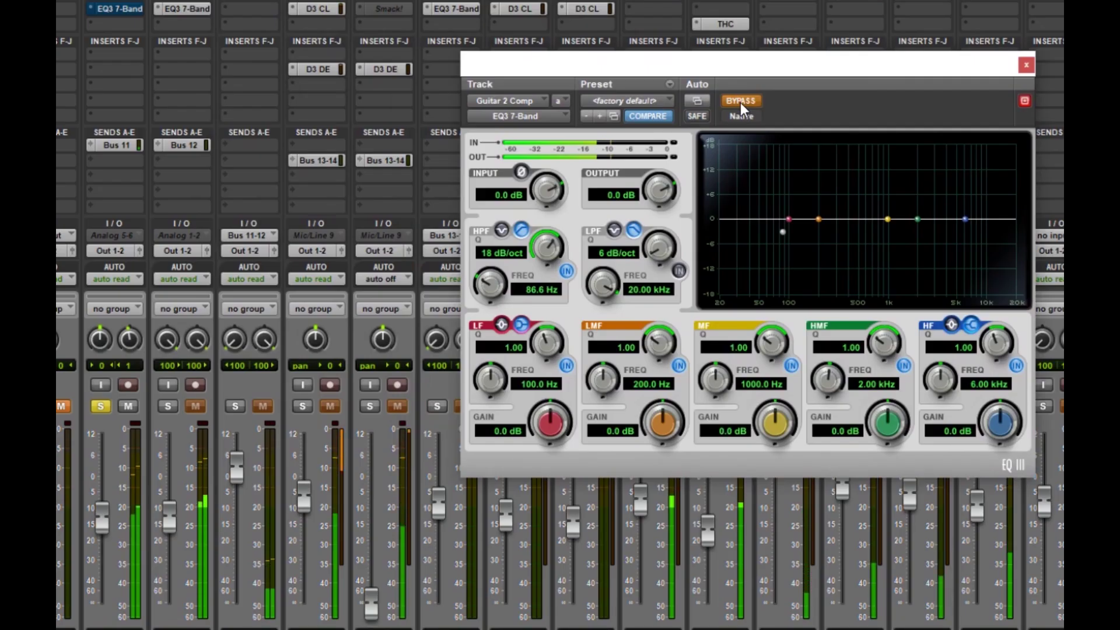
{"action": "left_click", "coordinate": [705, 164]}
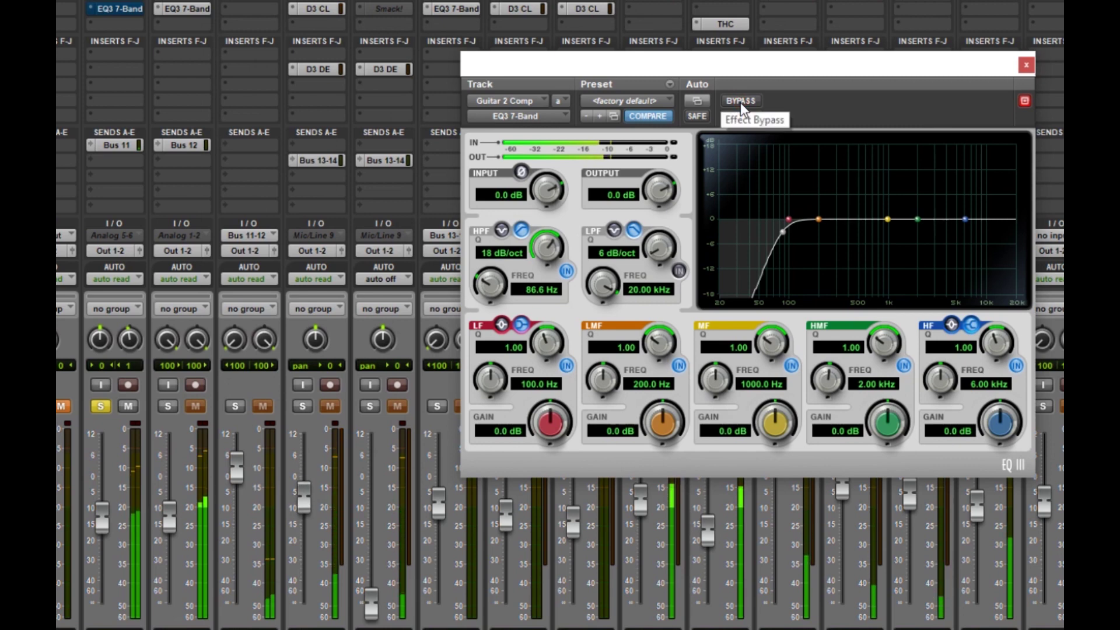
{"action": "left_click", "coordinate": [740, 103]}
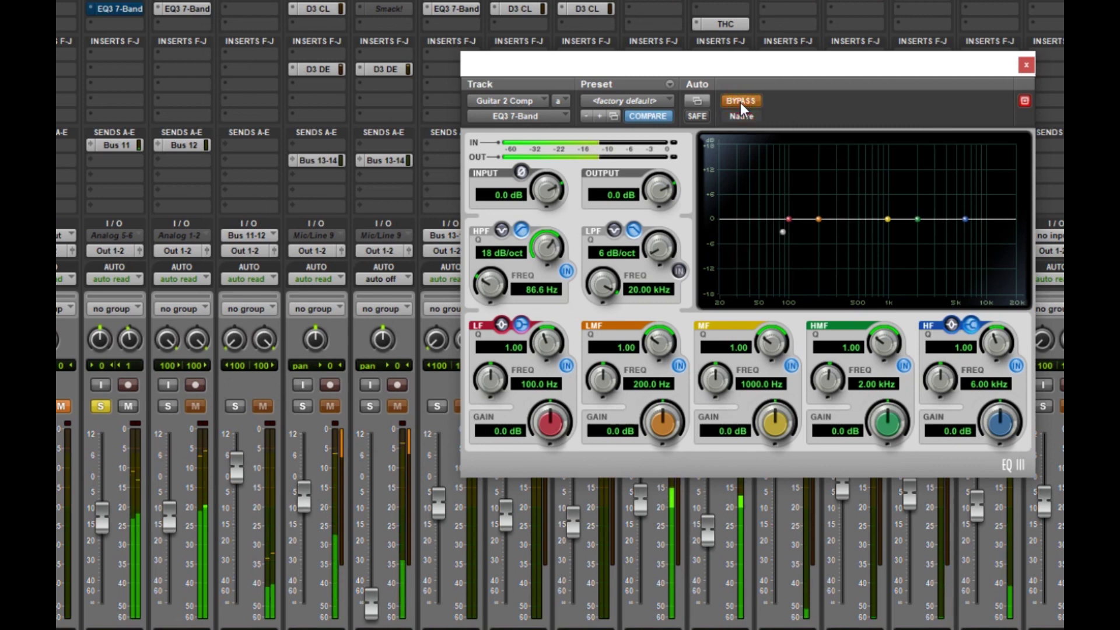
{"action": "left_click", "coordinate": [741, 103]}
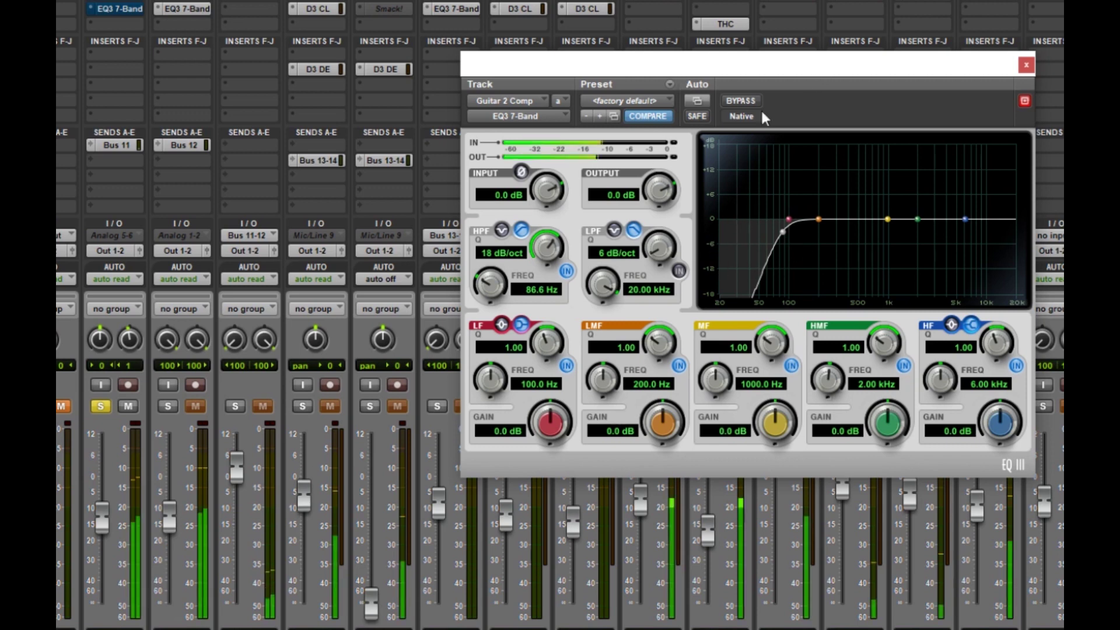
{"action": "left_click", "coordinate": [740, 104]}
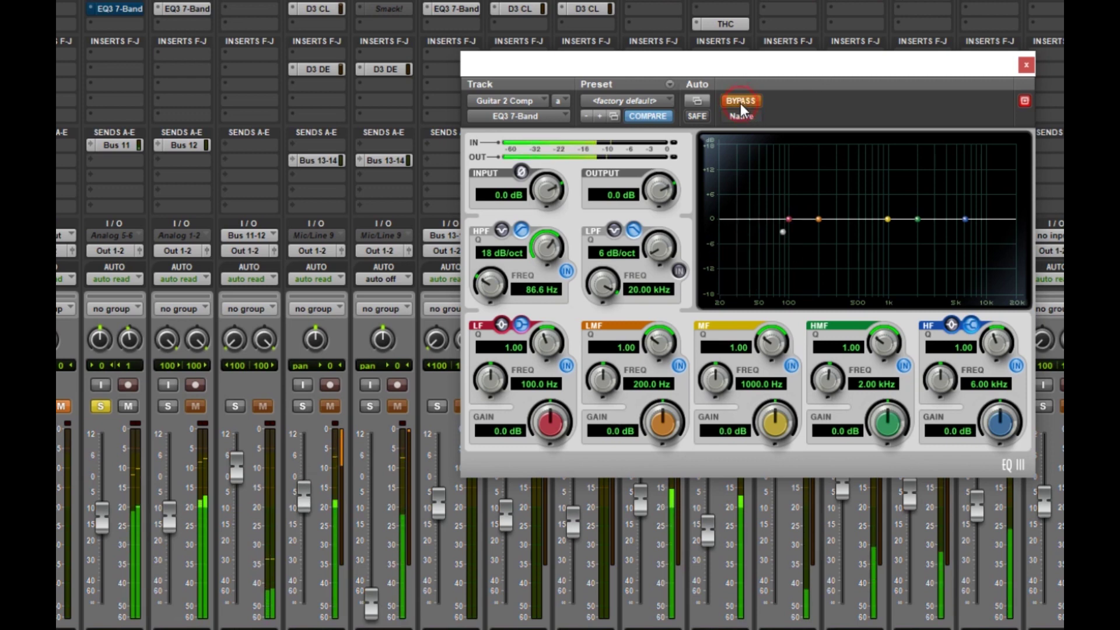
{"action": "left_click", "coordinate": [741, 104]}
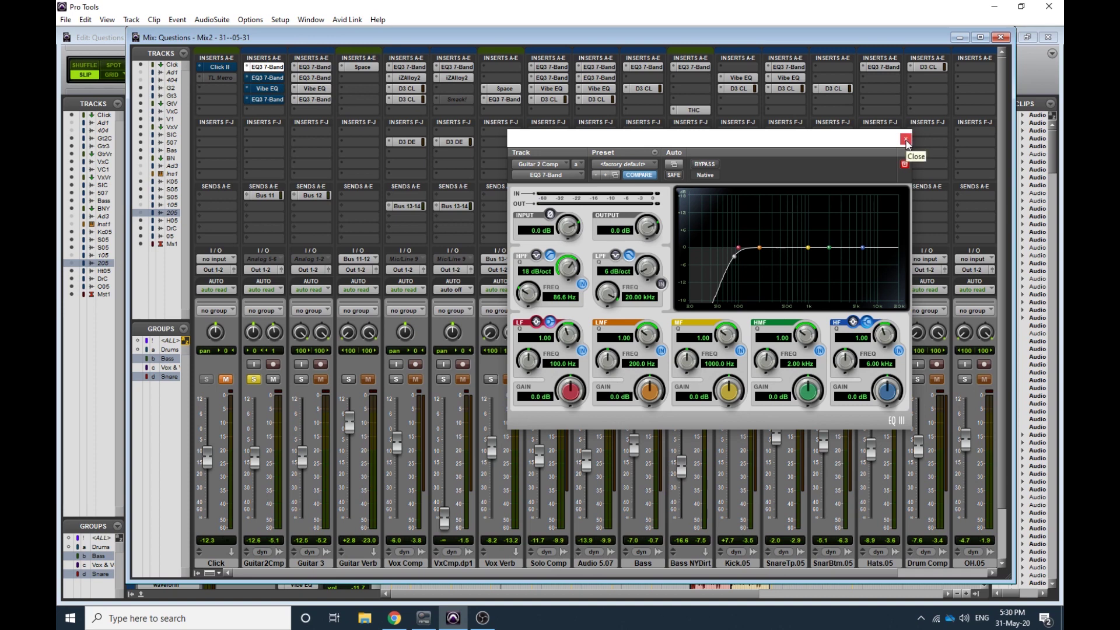
{"action": "left_click", "coordinate": [906, 143]}
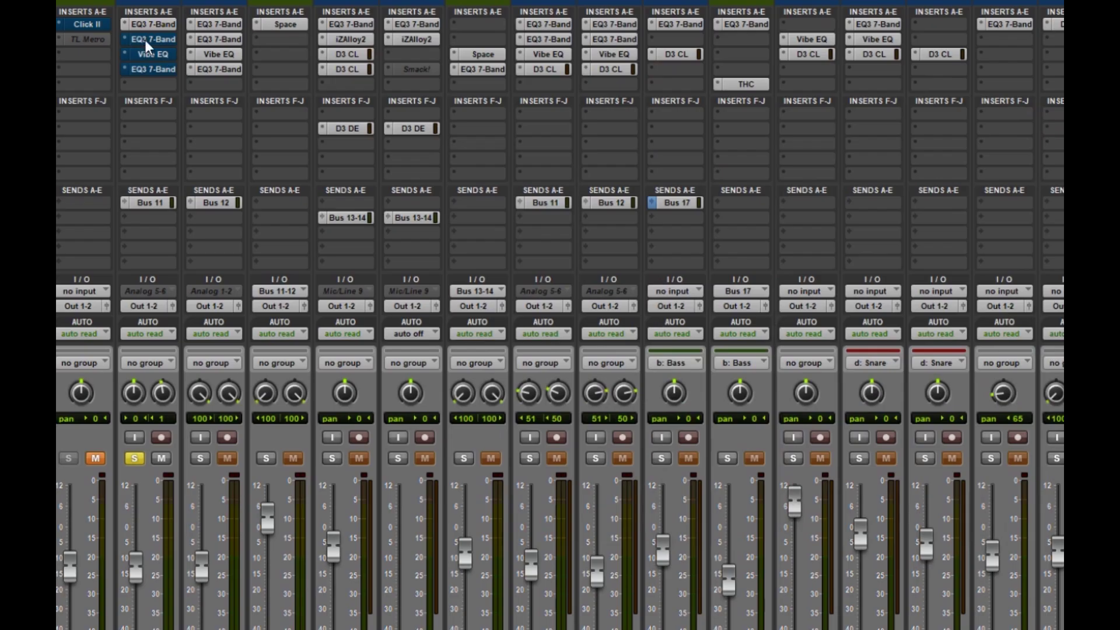
Compare the EQ3 7-Band in Guitar 2 Comp's second insert slot with and without bypass during playback, leaving it active
{"action": "left_click", "coordinate": [147, 41]}
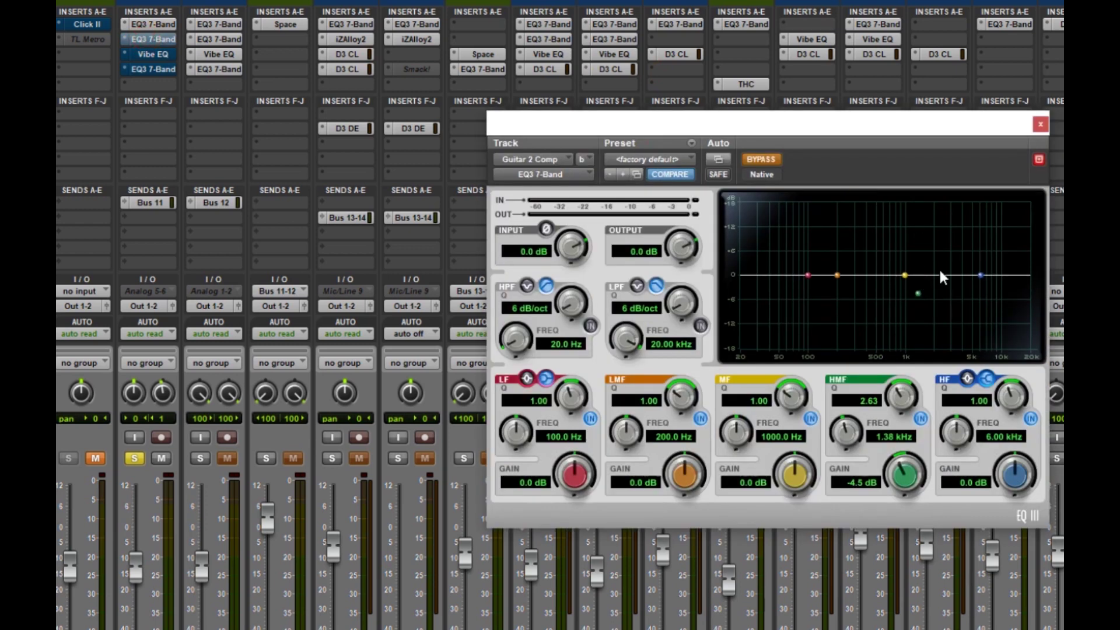
{"action": "left_click", "coordinate": [761, 160]}
{"action": "left_click", "coordinate": [761, 160]}
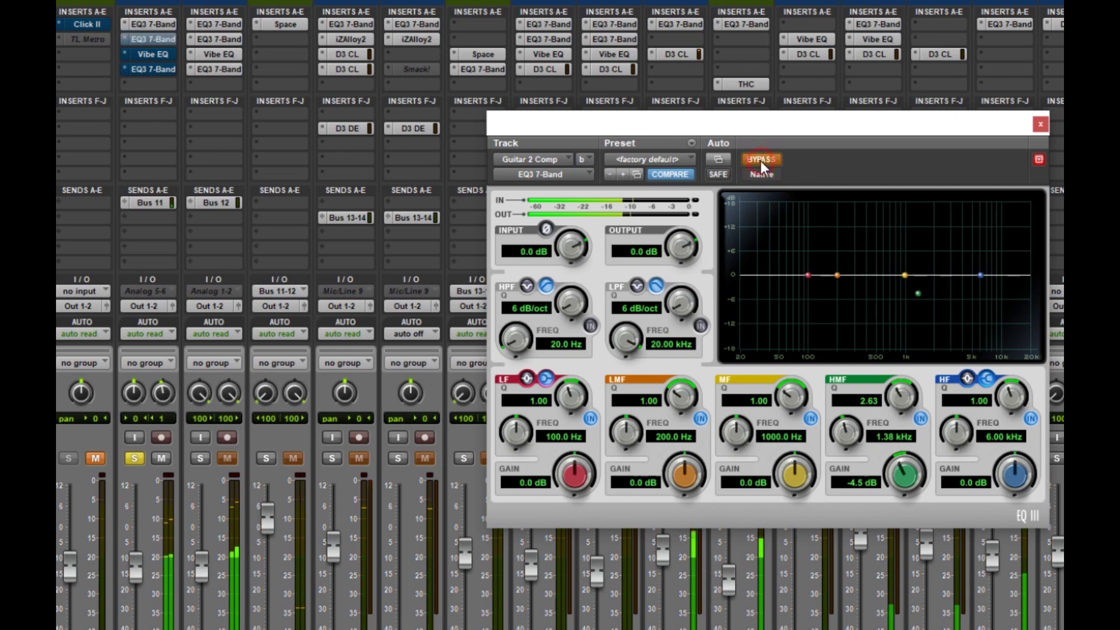
{"action": "left_click", "coordinate": [760, 161]}
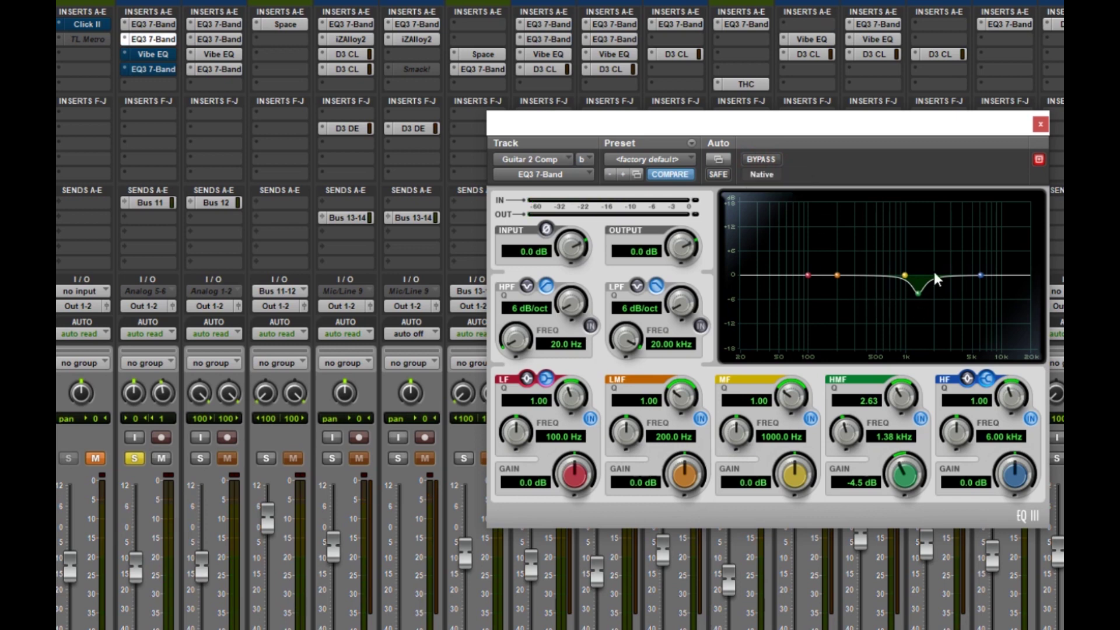
{"action": "left_click", "coordinate": [761, 159]}
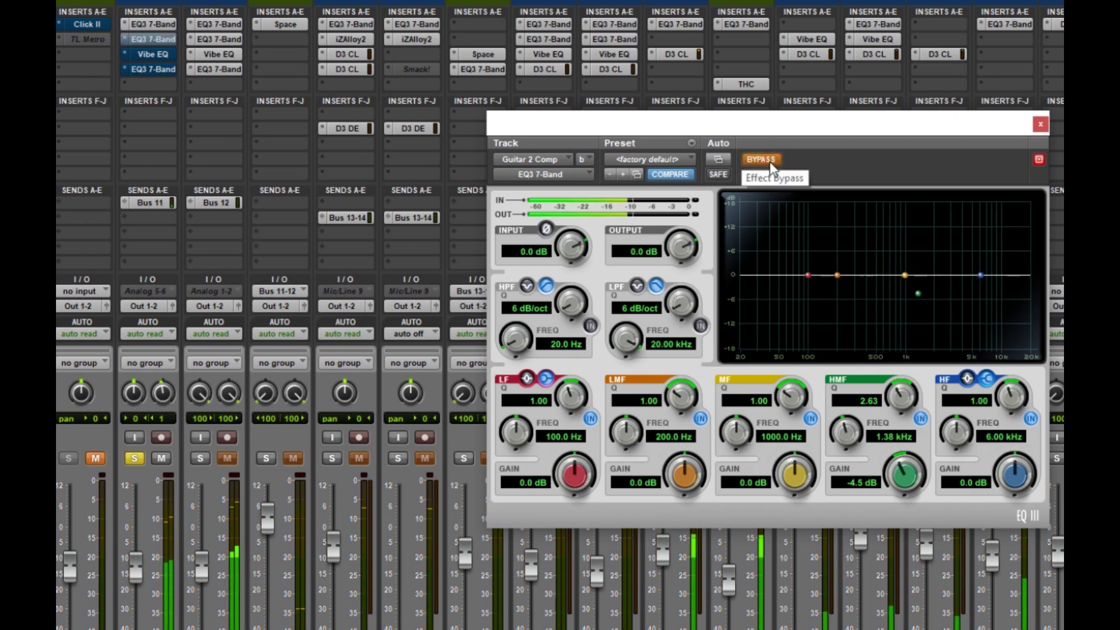
{"action": "left_click", "coordinate": [766, 160]}
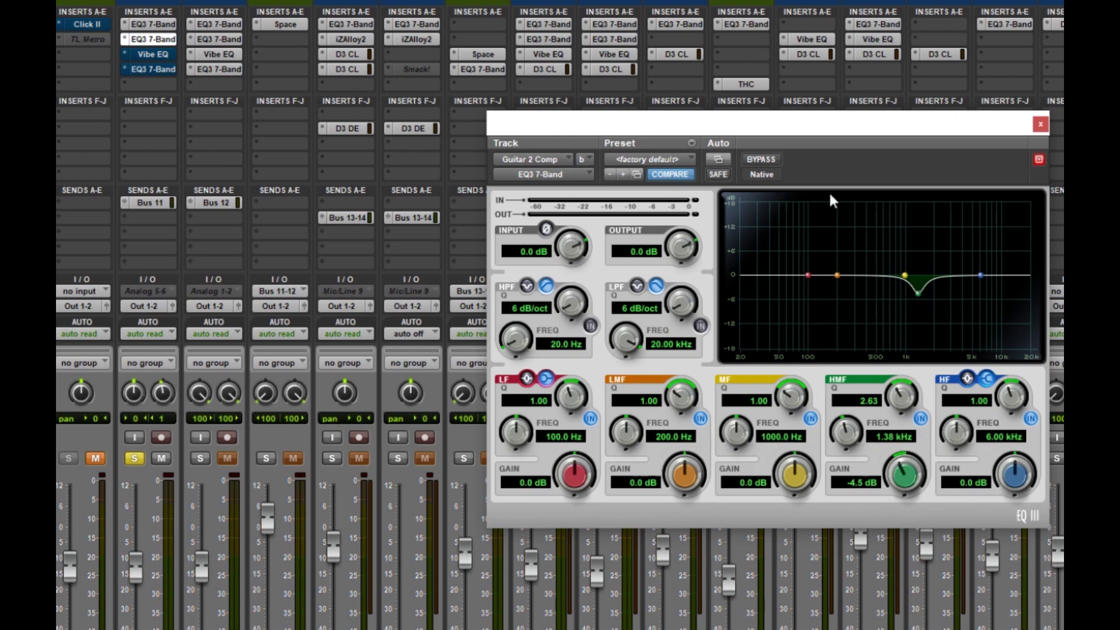
Compare the Vibe EQ on Guitar 2 Comp with and without bypass during playback, leaving it active
{"action": "left_click", "coordinate": [154, 56]}
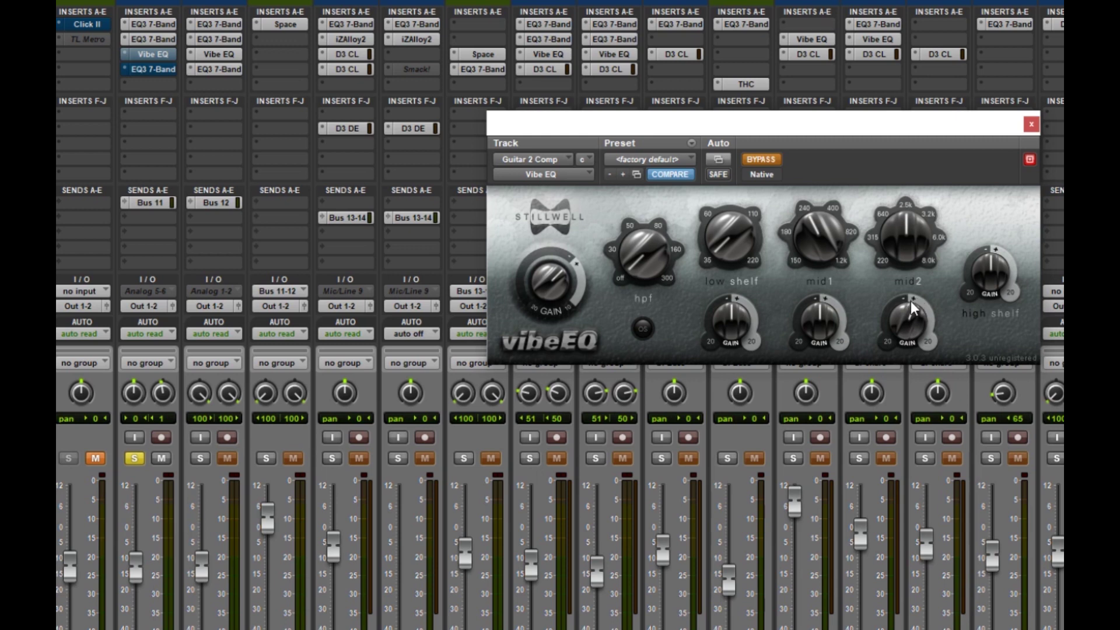
{"action": "left_click", "coordinate": [763, 161]}
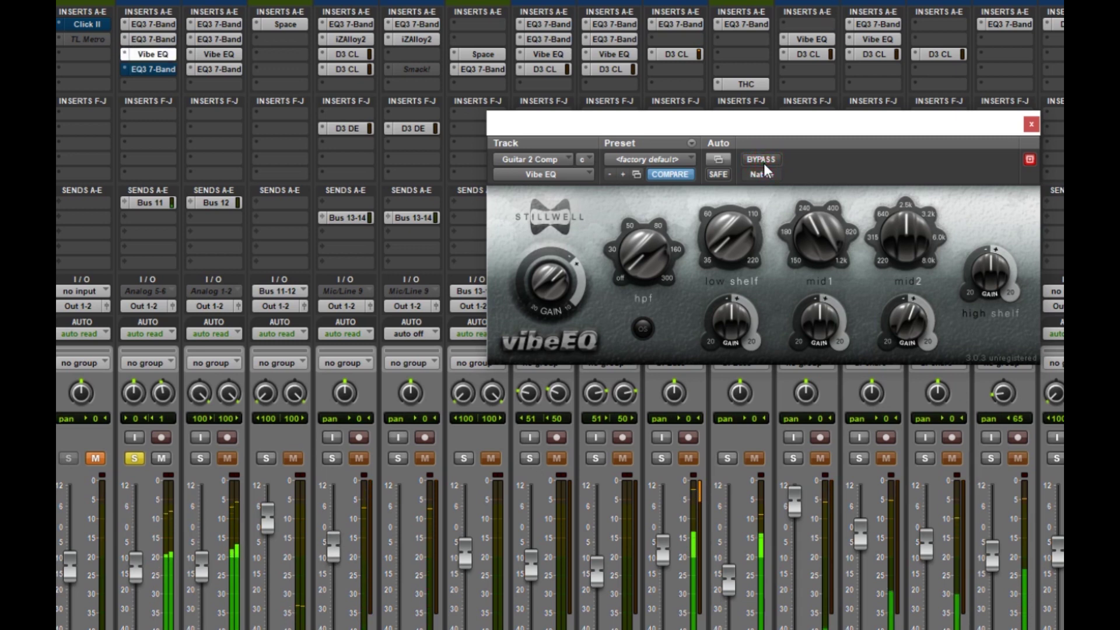
{"action": "left_click", "coordinate": [762, 160]}
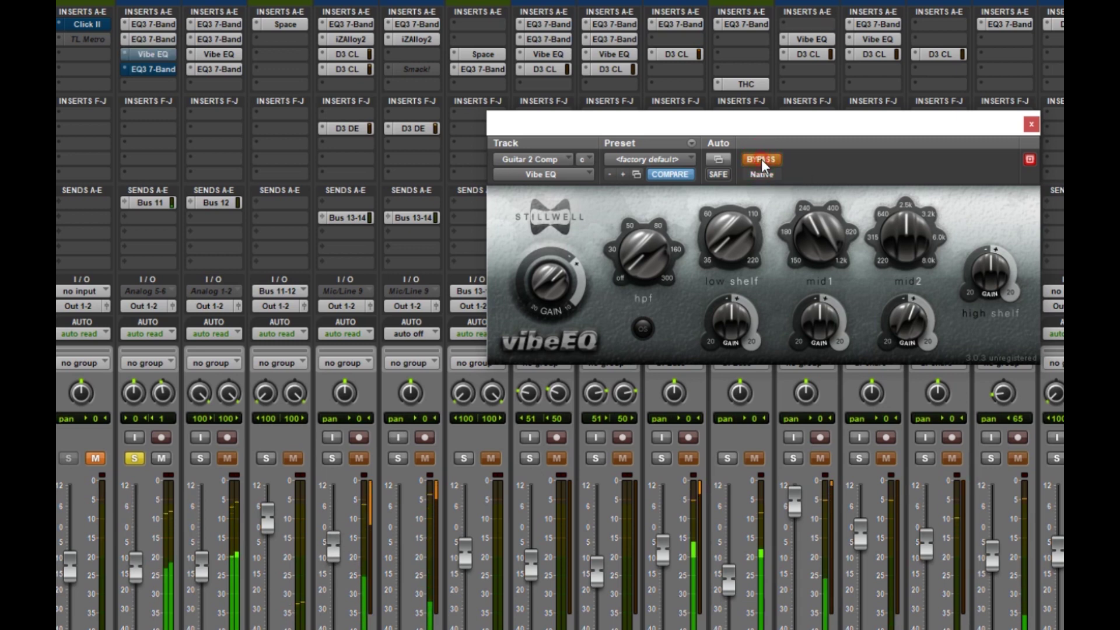
{"action": "left_click", "coordinate": [761, 159]}
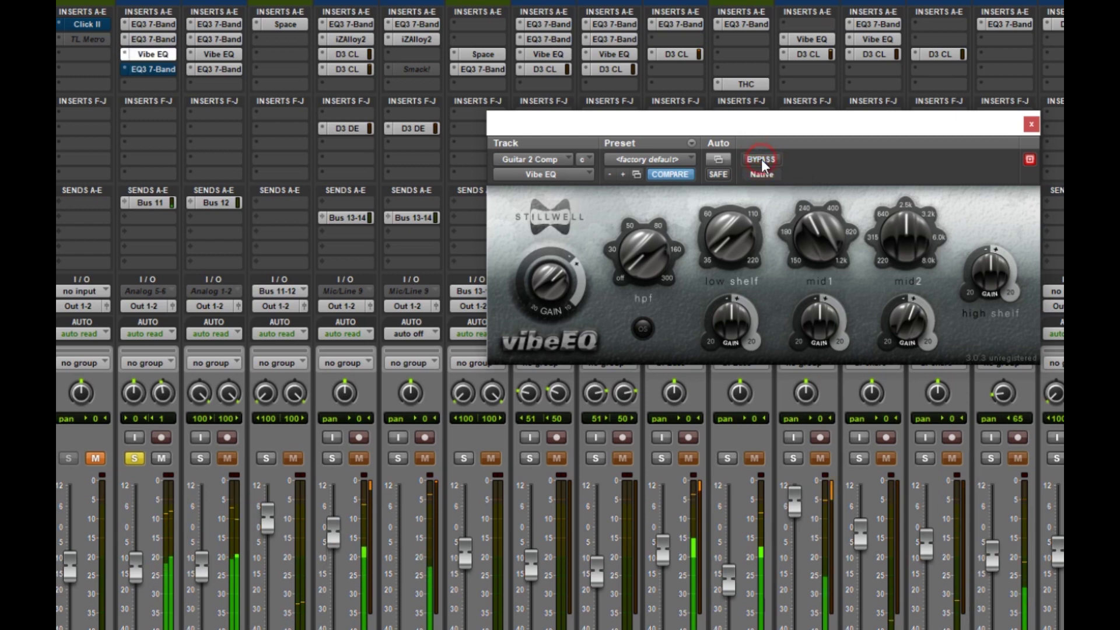
{"action": "left_click", "coordinate": [762, 160]}
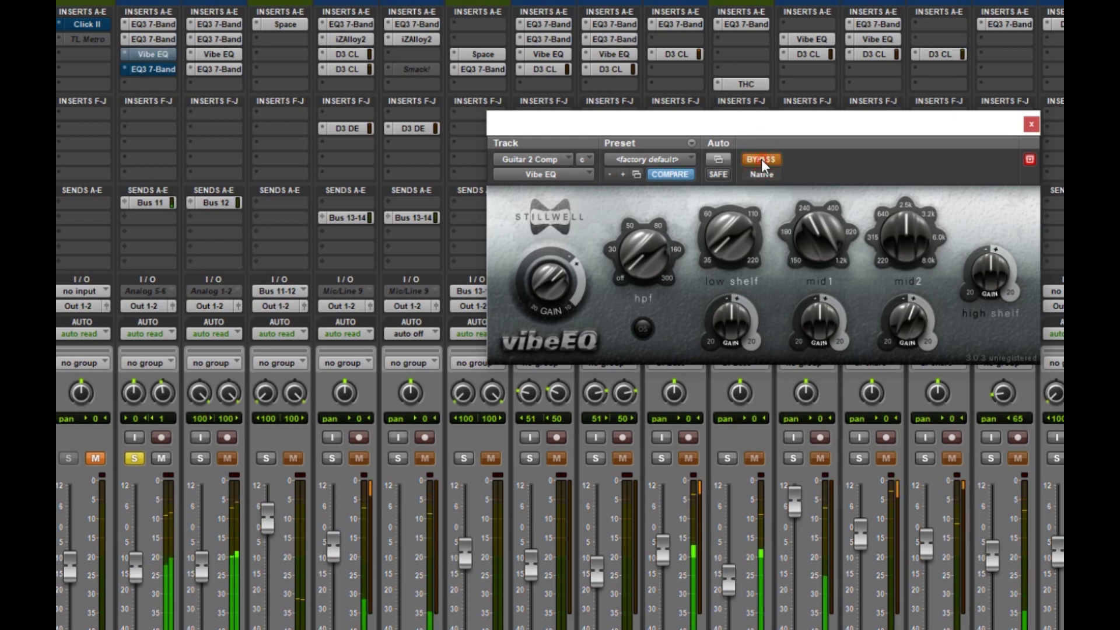
{"action": "left_click", "coordinate": [761, 160]}
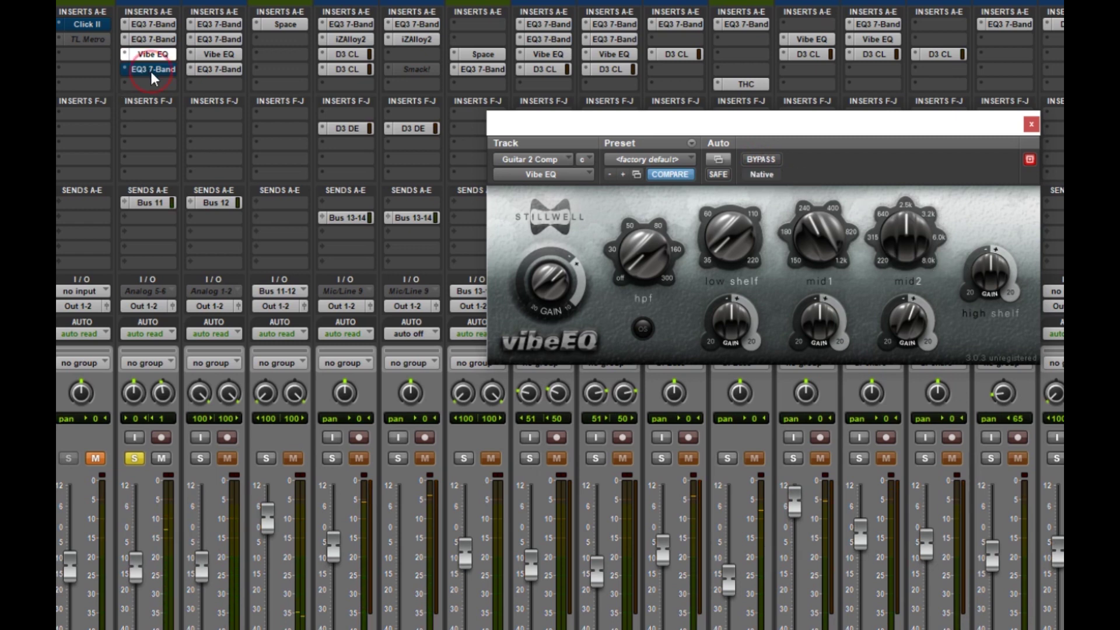
Compare the EQ3 7-Band in Guitar 2 Comp's fourth insert slot with and without bypass, leave it active and close it
{"action": "left_click", "coordinate": [755, 121]}
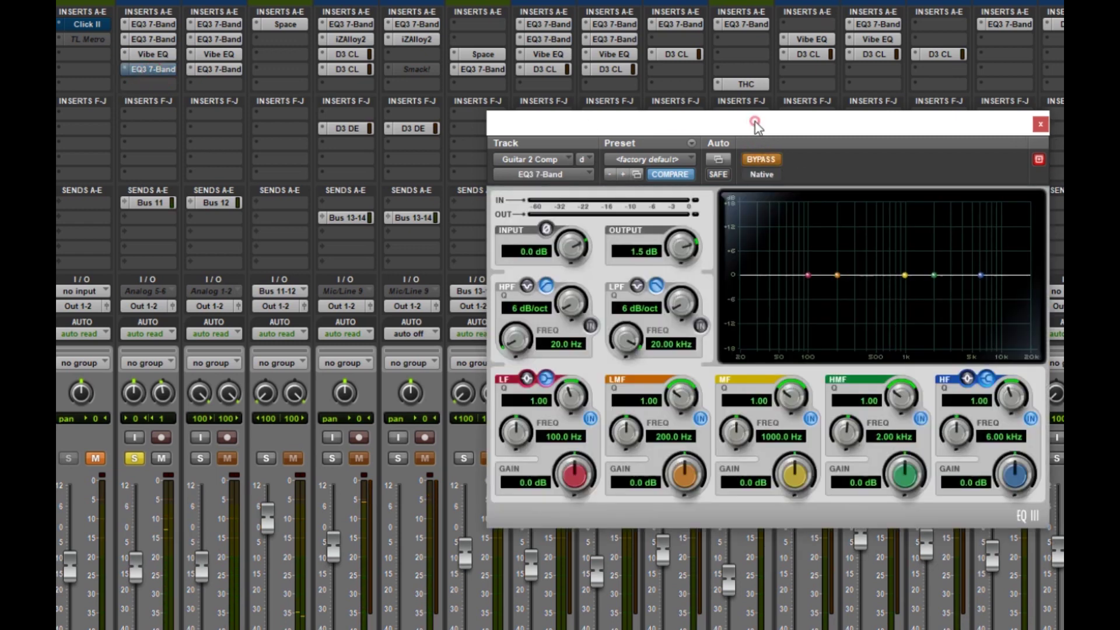
{"action": "left_click", "coordinate": [761, 159]}
{"action": "left_click", "coordinate": [762, 160]}
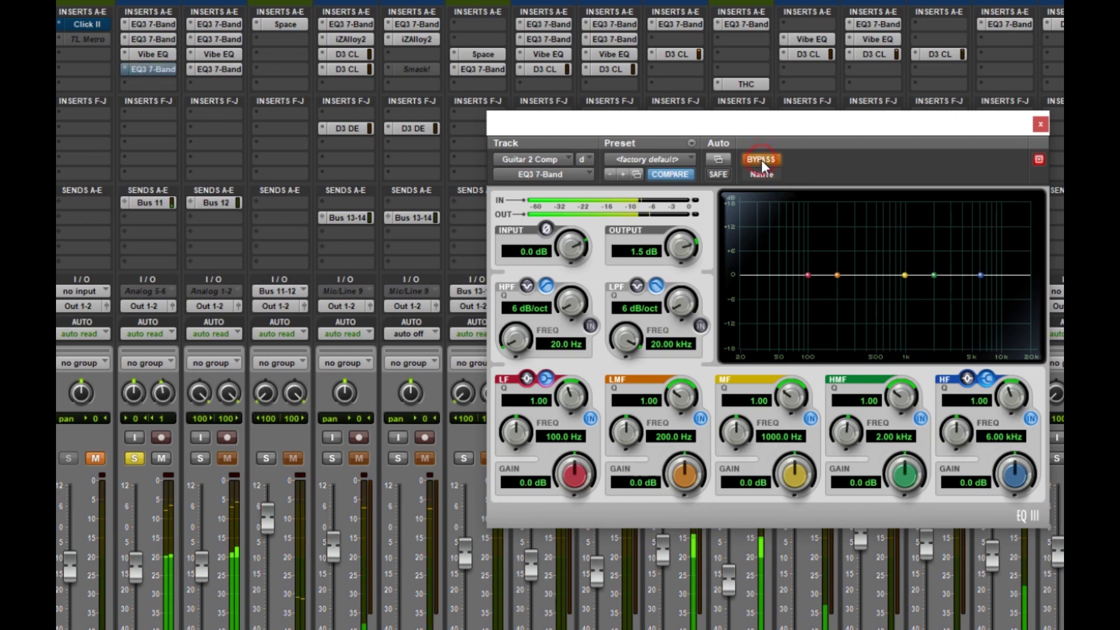
{"action": "left_click", "coordinate": [761, 159]}
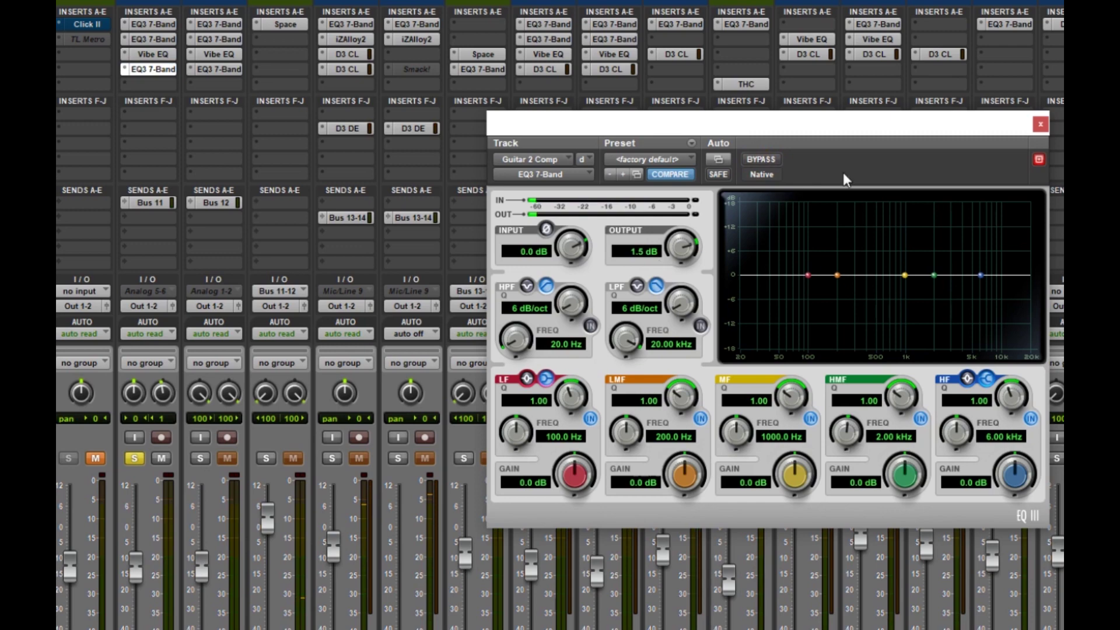
{"action": "left_click", "coordinate": [1039, 126]}
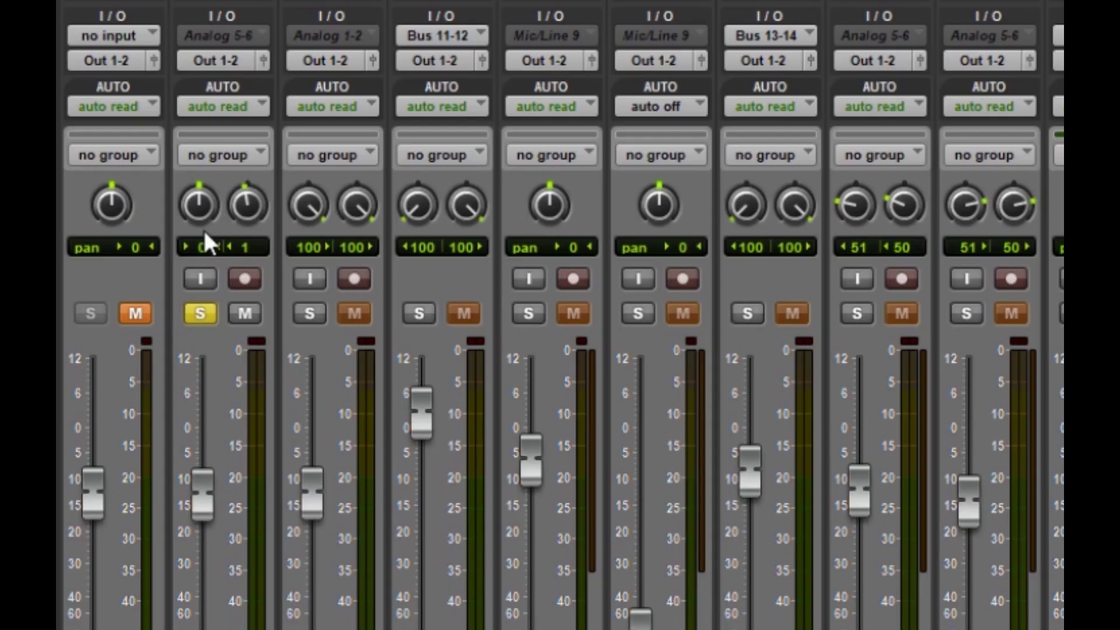
Pan both channels of Guitar 2 Comp back to 100 left and unsolo the track
{"action": "left_click_drag", "start_coordinate": [135, 403], "coordinate": [140, 510]}
{"action": "left_click_drag", "start_coordinate": [244, 206], "coordinate": [236, 387]}
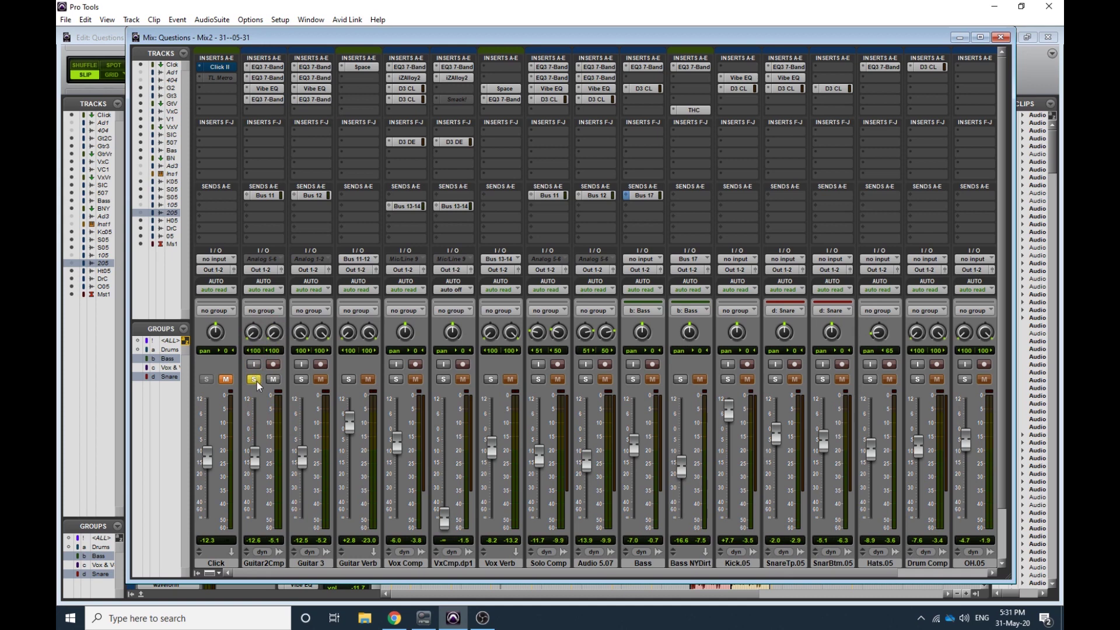
{"action": "left_click", "coordinate": [201, 314]}
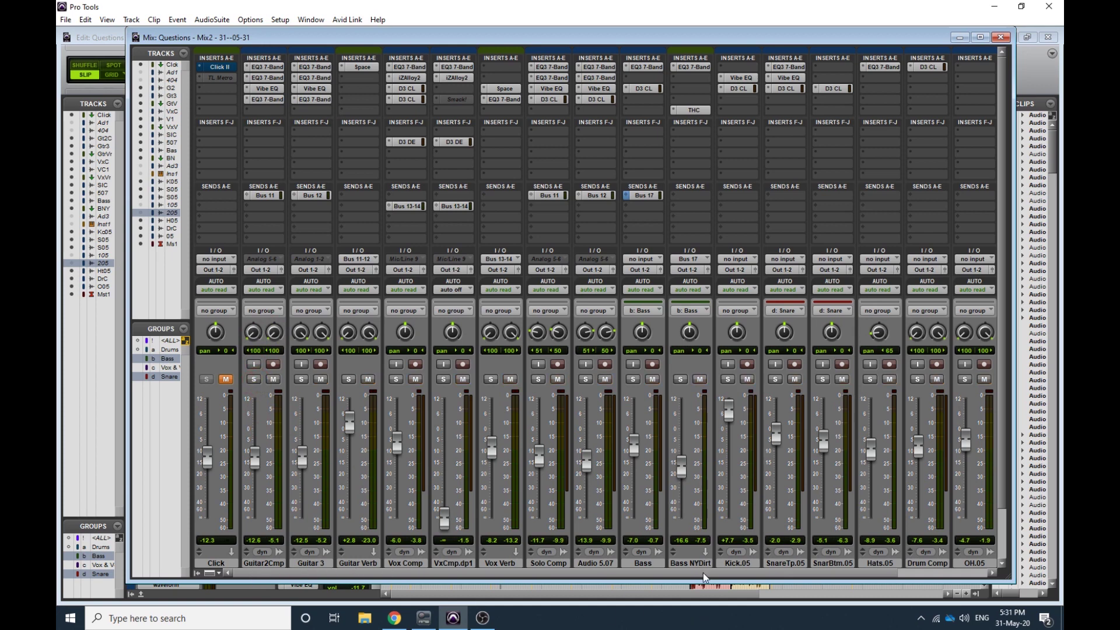
Insert a stereo multichannel EQ3 7-Band in Master 1's second insert slot and move its window clear of the master channel
{"action": "left_click_drag", "start_coordinate": [706, 574], "coordinate": [845, 574]}
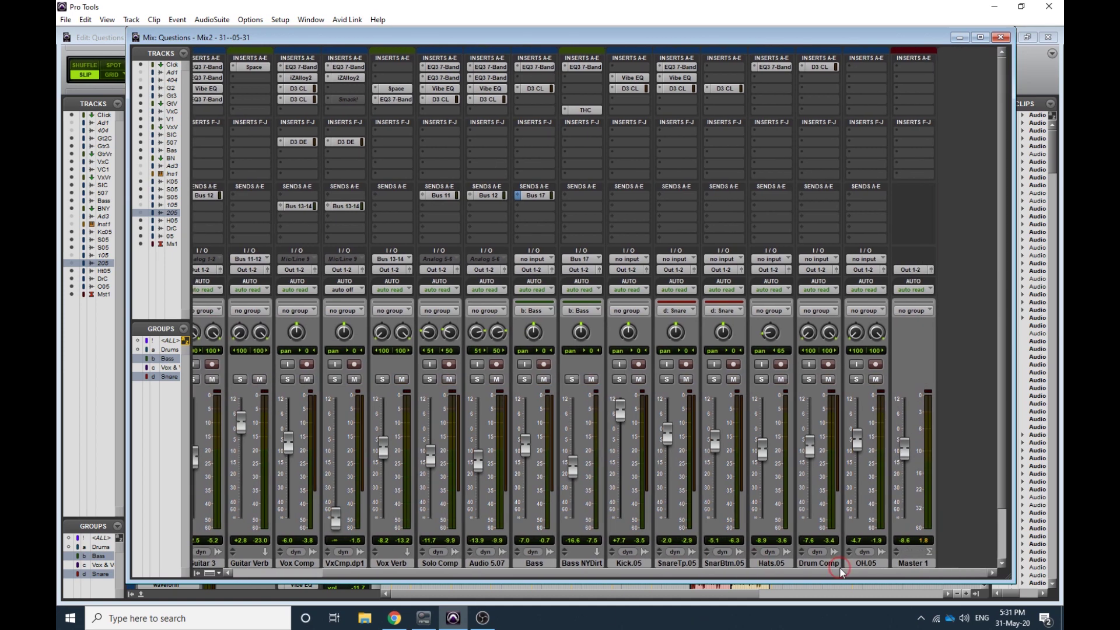
{"action": "left_click", "coordinate": [915, 80]}
{"action": "mouse_move", "coordinate": [935, 113]}
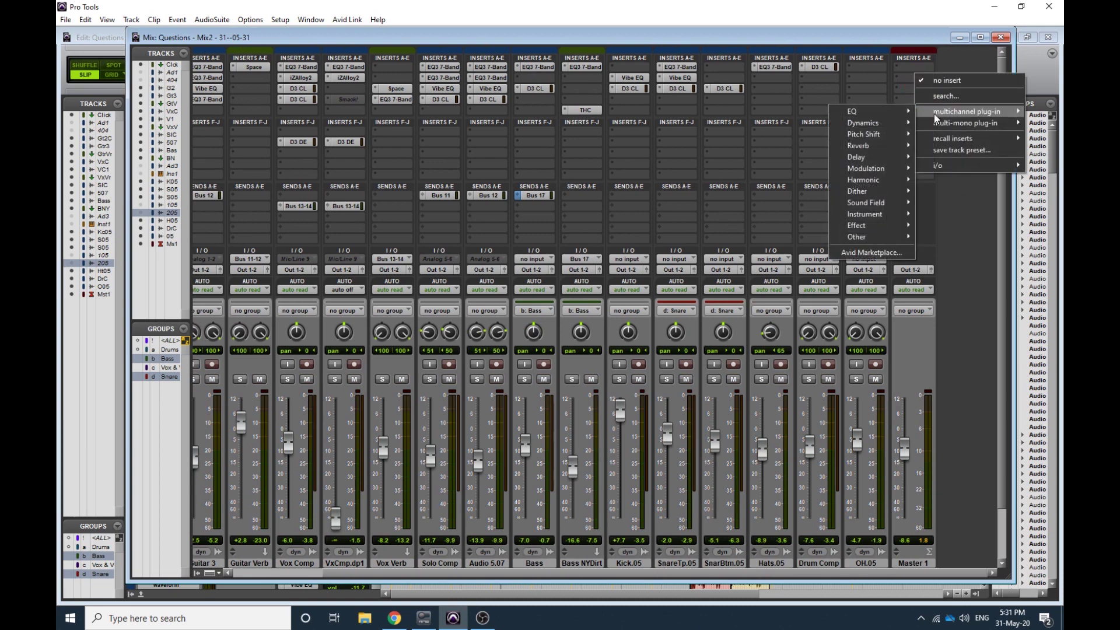
{"action": "mouse_move", "coordinate": [897, 114]}
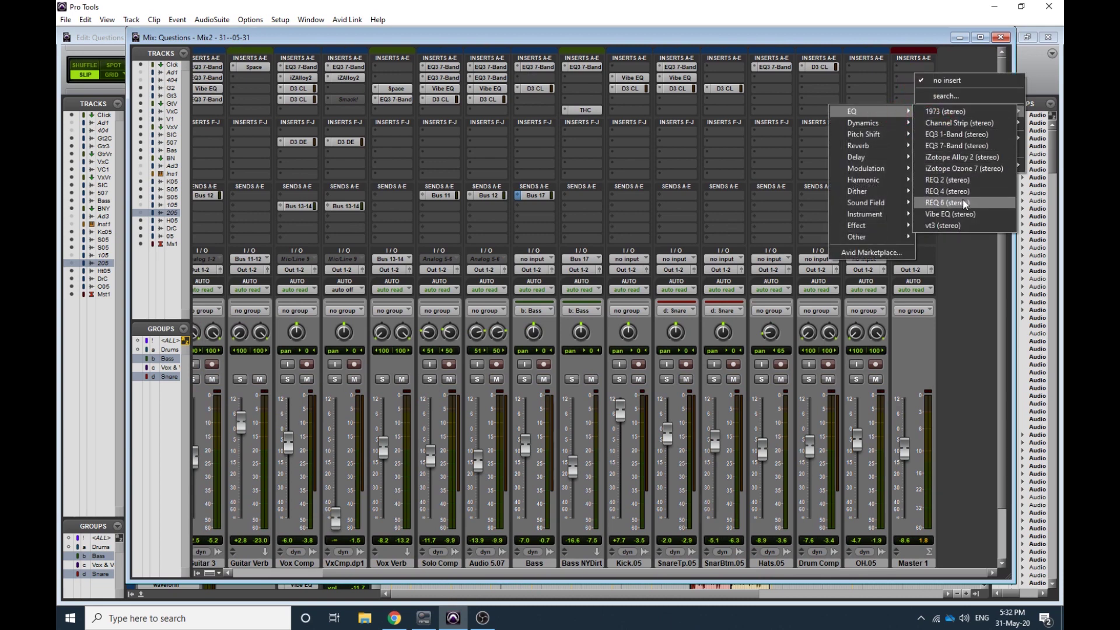
{"action": "left_click", "coordinate": [957, 145]}
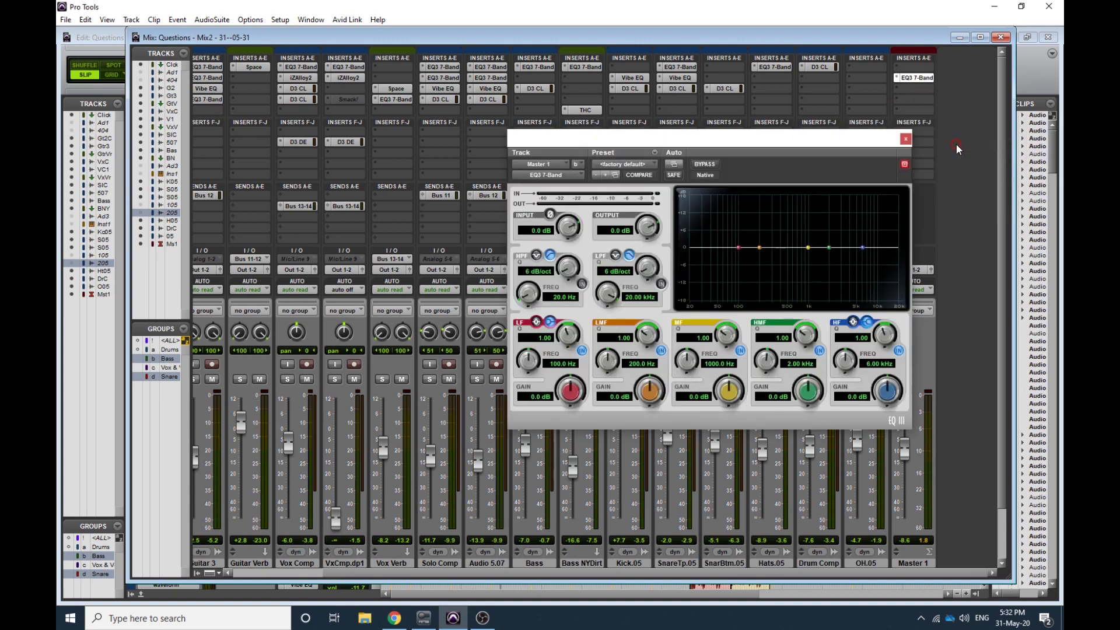
{"action": "left_click_drag", "start_coordinate": [816, 144], "coordinate": [694, 135]}
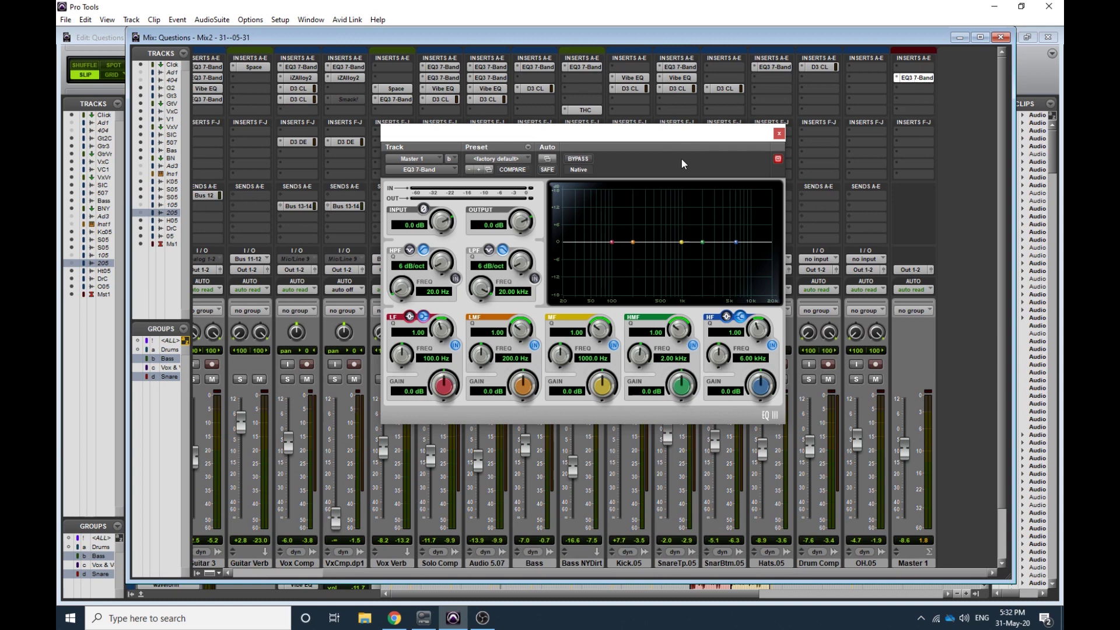
{"action": "left_click_drag", "start_coordinate": [660, 135], "coordinate": [666, 132]}
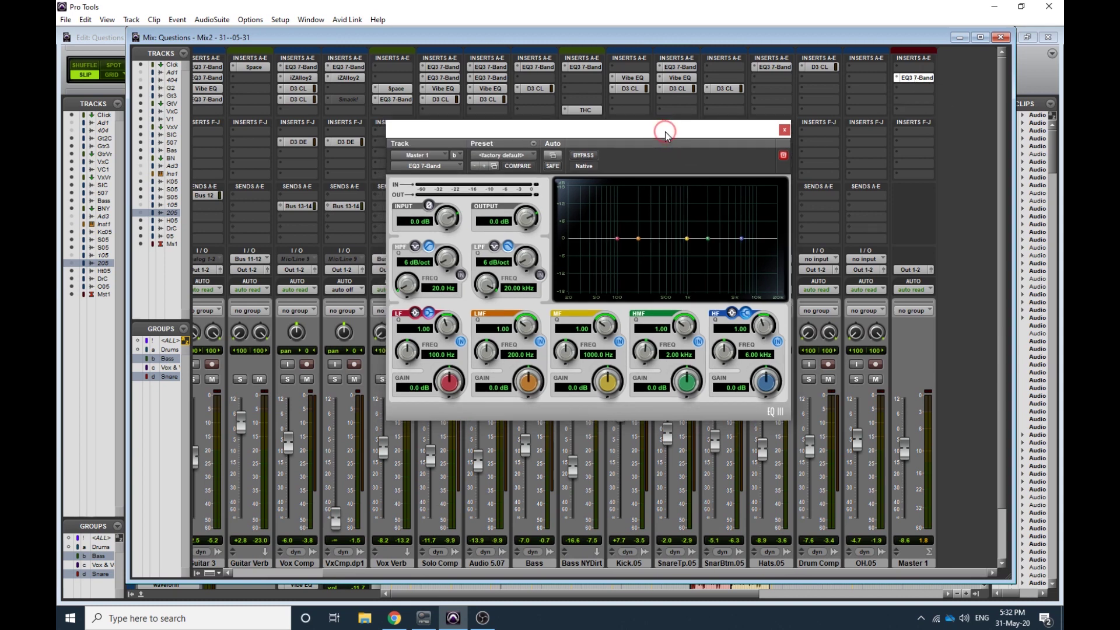
{"action": "key", "text": "space"}
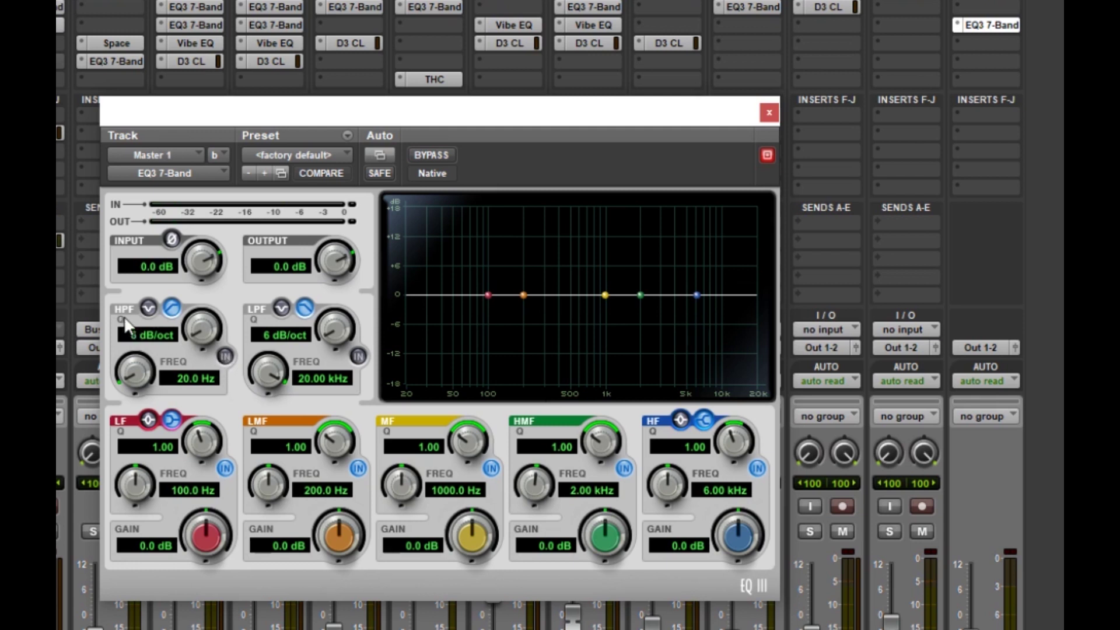
Enable the high-pass filter on the Master 1 EQ, raise its frequency to 107.1 Hz and compare 24 dB/oct with 6 dB/oct
{"action": "left_click", "coordinate": [226, 355]}
{"action": "left_click", "coordinate": [226, 355]}
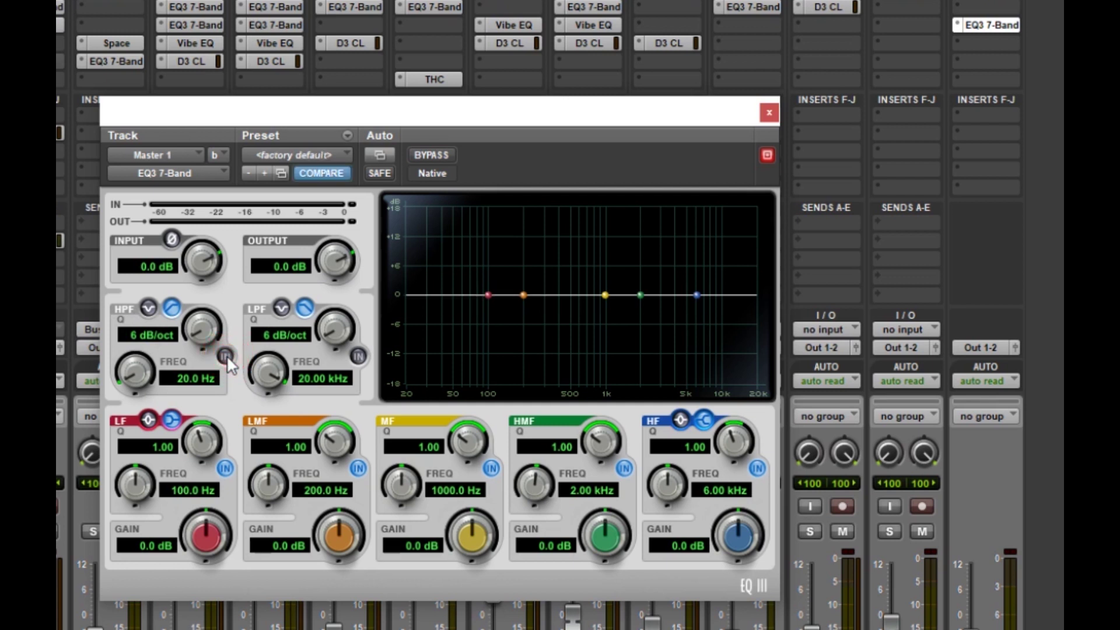
{"action": "left_click", "coordinate": [226, 355]}
{"action": "left_click_drag", "start_coordinate": [135, 374], "coordinate": [212, 398]}
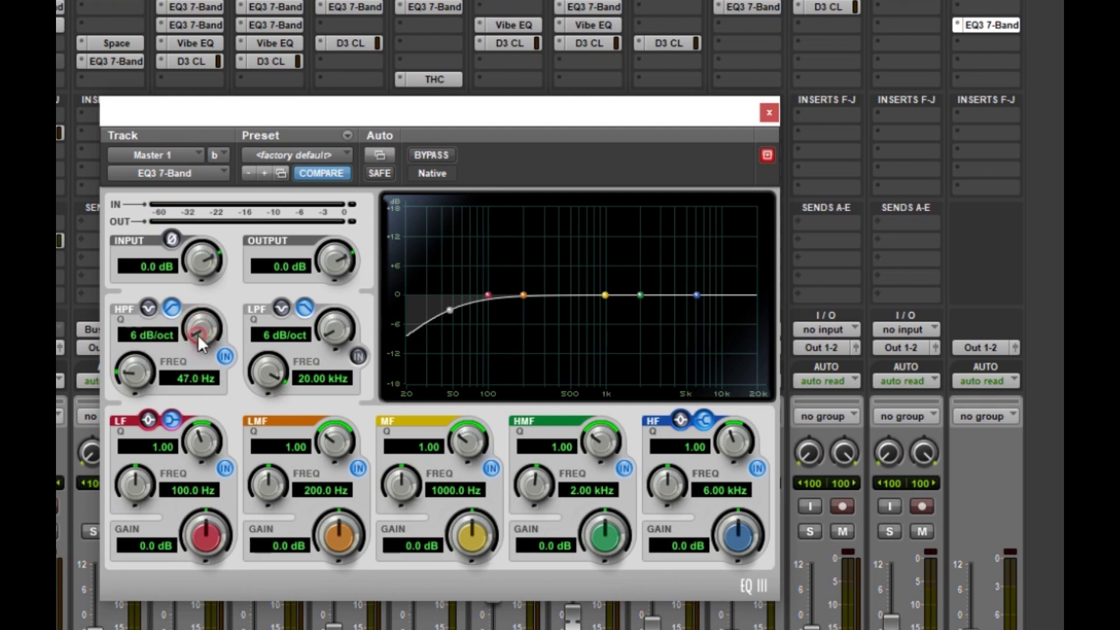
{"action": "left_click_drag", "start_coordinate": [135, 372], "coordinate": [229, 36]}
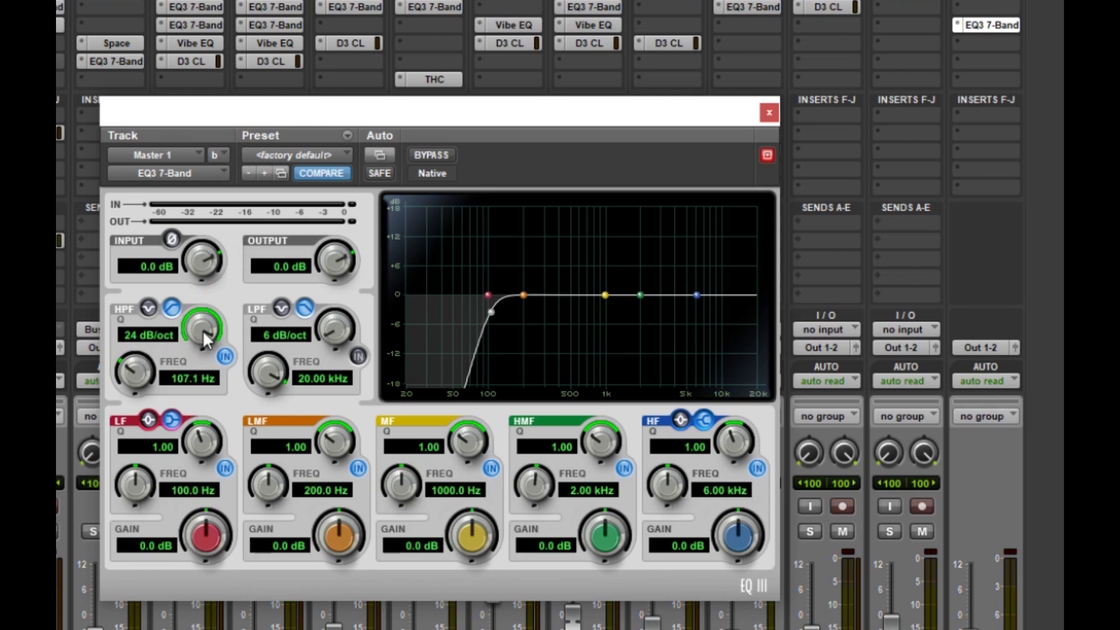
{"action": "left_click_drag", "start_coordinate": [202, 330], "coordinate": [190, 363]}
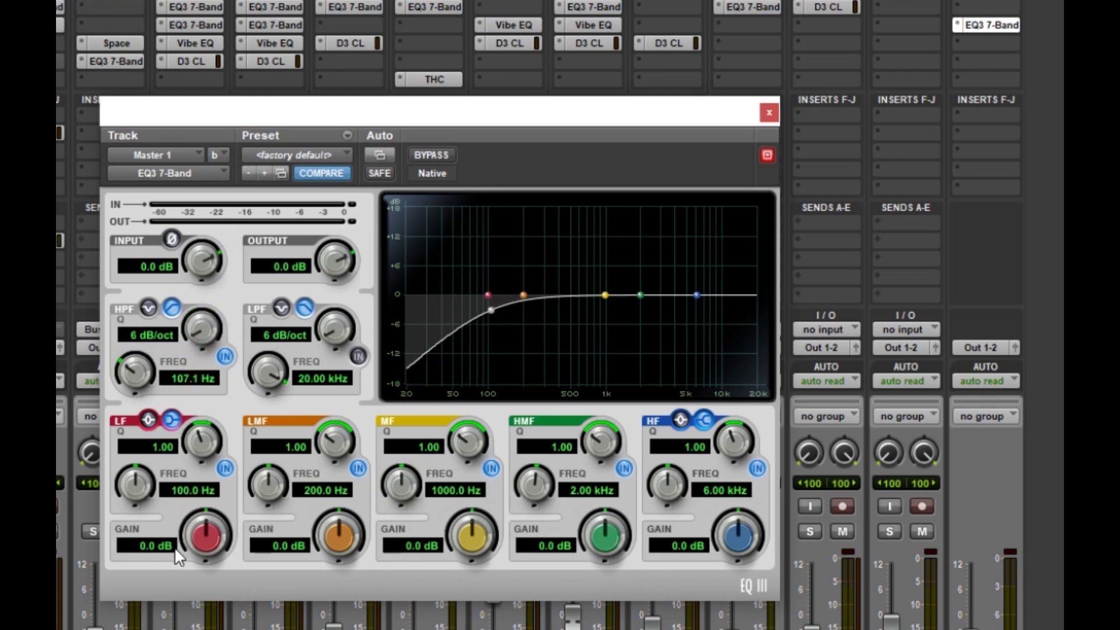
Audition the high-pass filter at 617.6 Hz with an 18 dB/oct slope, return it to 6 dB/oct and switch the filter off
{"action": "left_click", "coordinate": [136, 367]}
{"action": "left_click_drag", "start_coordinate": [135, 366], "coordinate": [154, 290]}
{"action": "left_click_drag", "start_coordinate": [194, 415], "coordinate": [189, 461]}
{"action": "left_click_drag", "start_coordinate": [201, 330], "coordinate": [203, 305]}
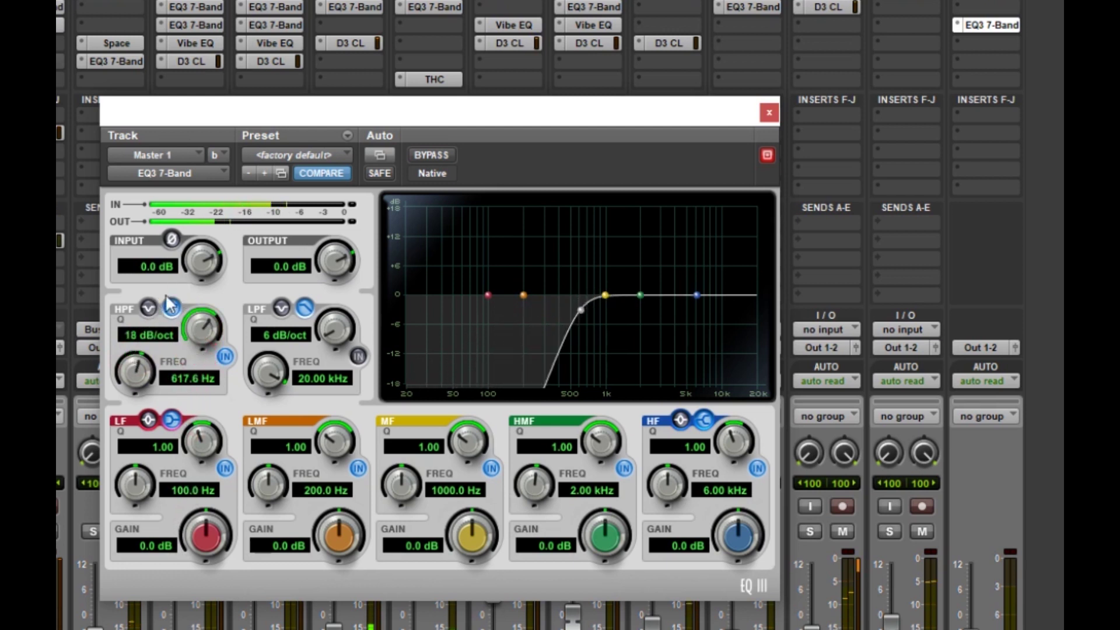
{"action": "left_click_drag", "start_coordinate": [211, 350], "coordinate": [180, 516]}
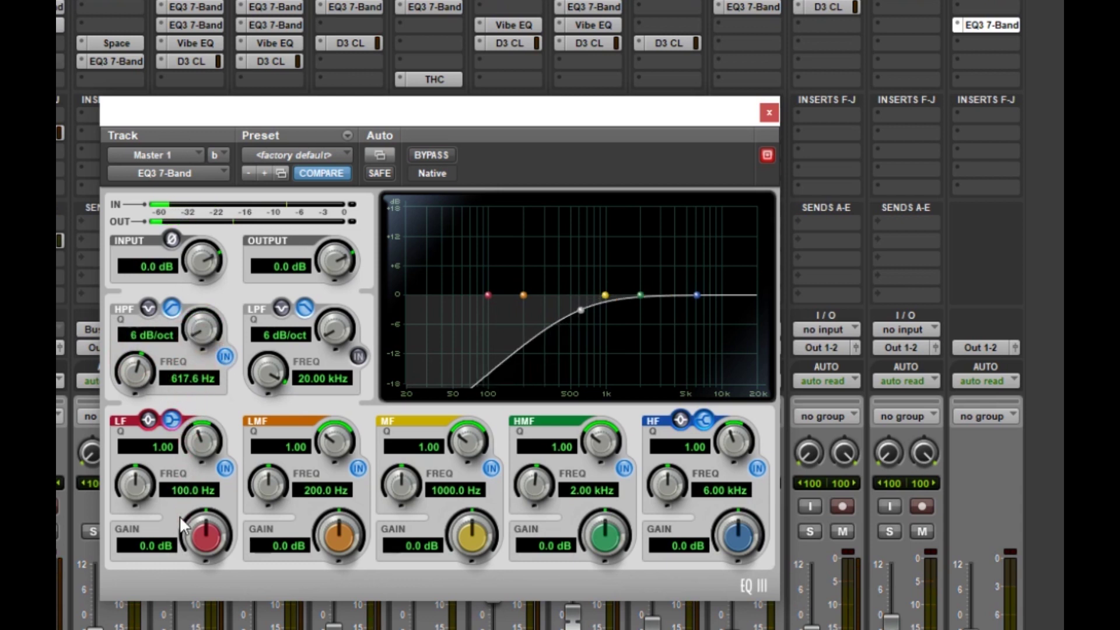
{"action": "left_click", "coordinate": [225, 356]}
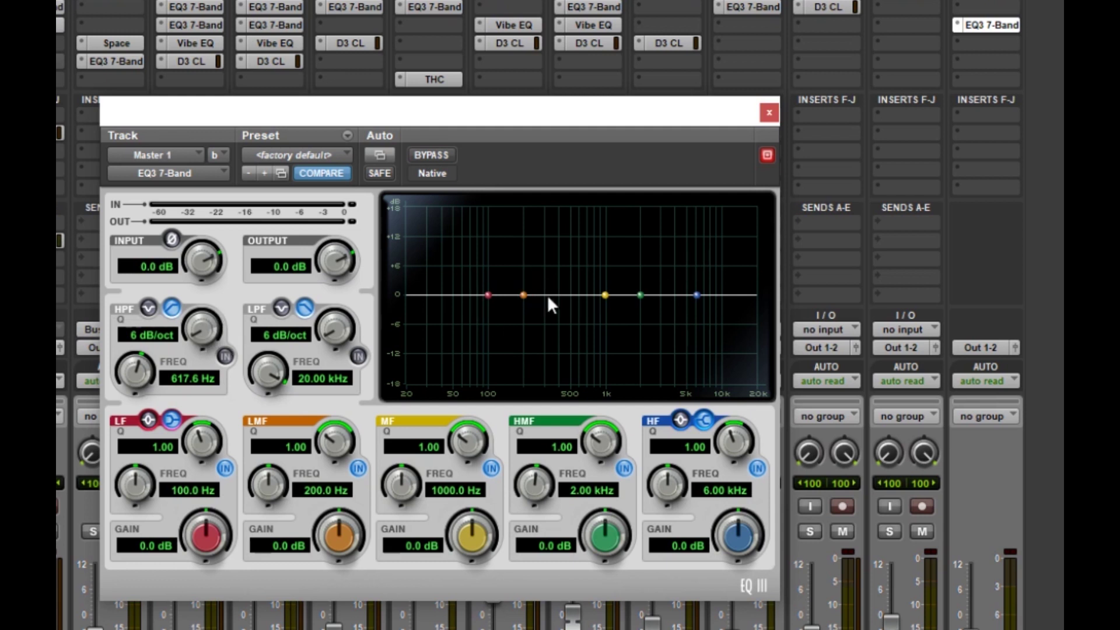
Enable the low-pass filter and audition it at 1.85 kHz, steepening its slope to 18 dB/oct
{"action": "left_click", "coordinate": [359, 356]}
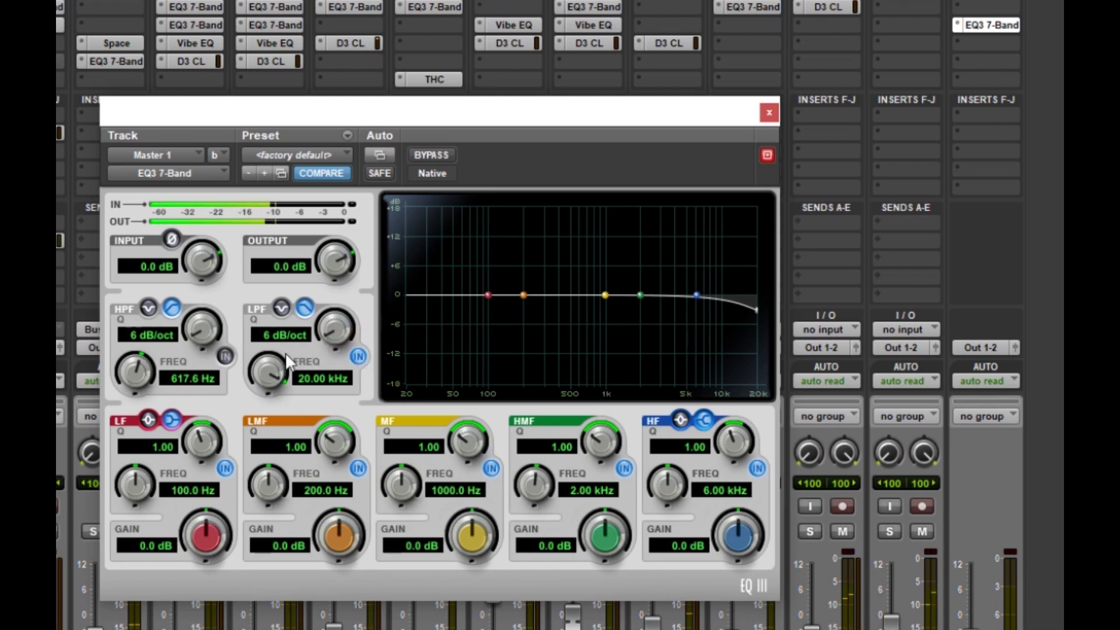
{"action": "left_click_drag", "start_coordinate": [267, 369], "coordinate": [300, 410]}
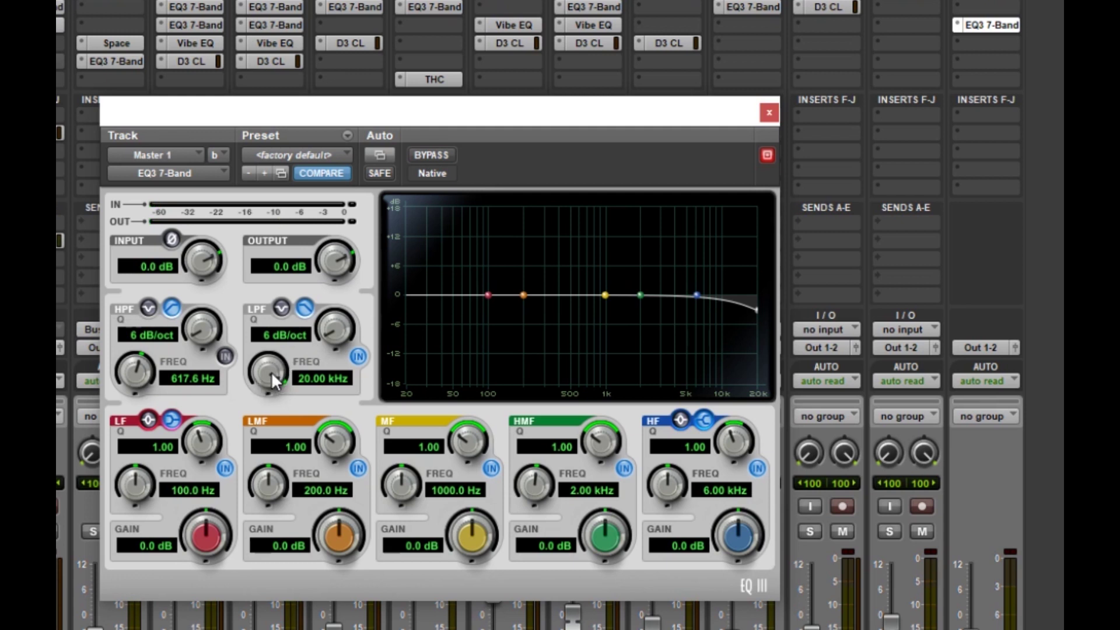
{"action": "left_click_drag", "start_coordinate": [273, 371], "coordinate": [254, 456]}
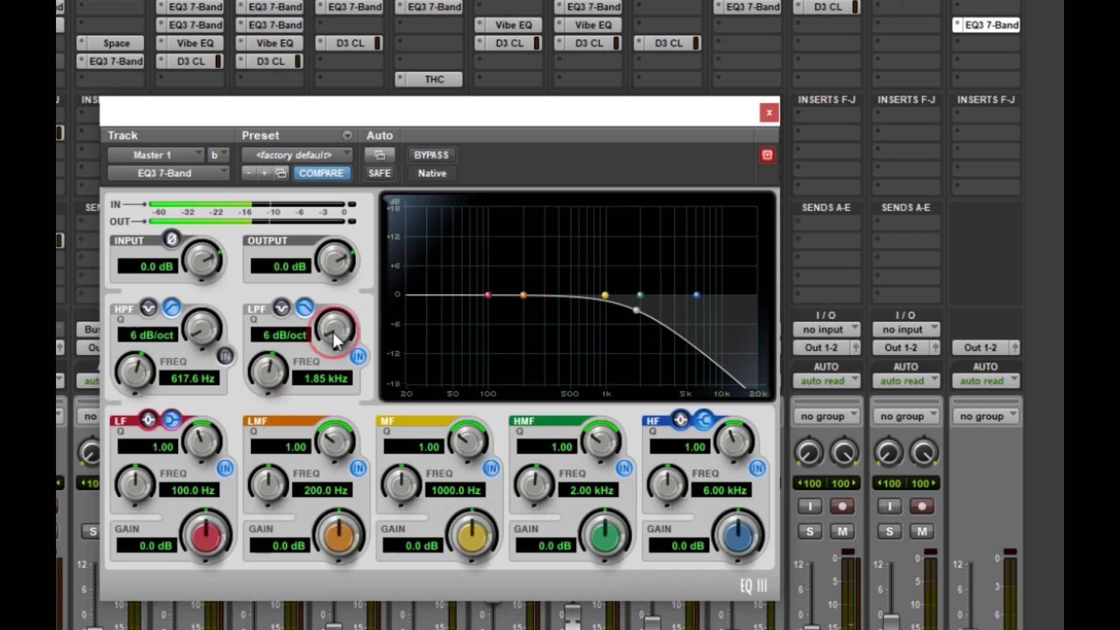
{"action": "left_click_drag", "start_coordinate": [333, 331], "coordinate": [335, 279]}
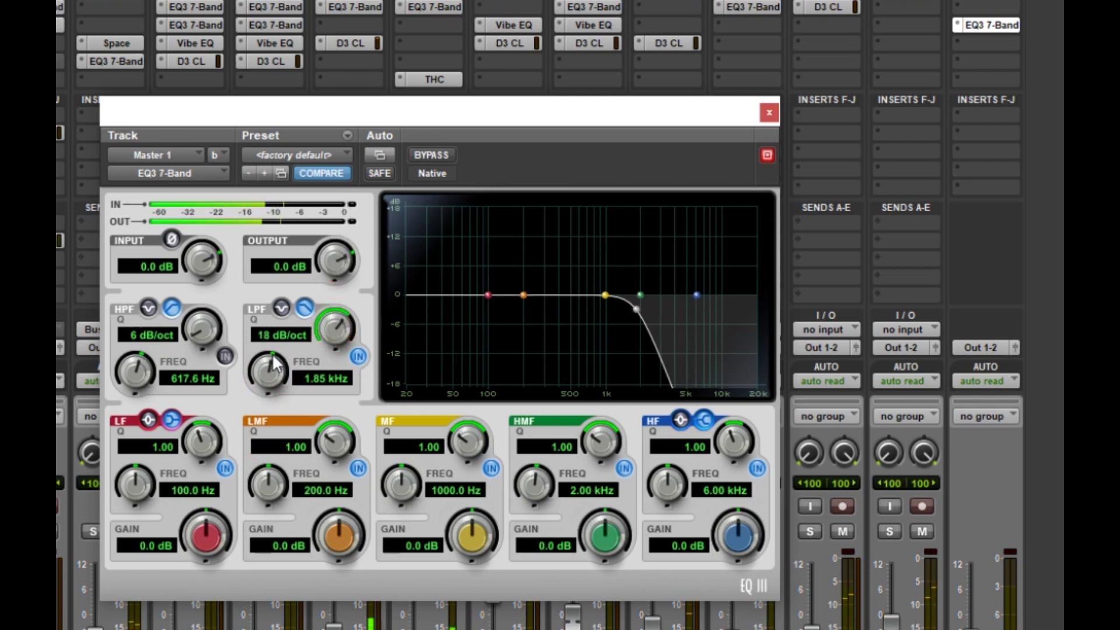
Raise the low-pass frequency to 11.69 kHz, switch the filter off and return its slope to 6 dB/oct
{"action": "left_click_drag", "start_coordinate": [270, 371], "coordinate": [344, 335]}
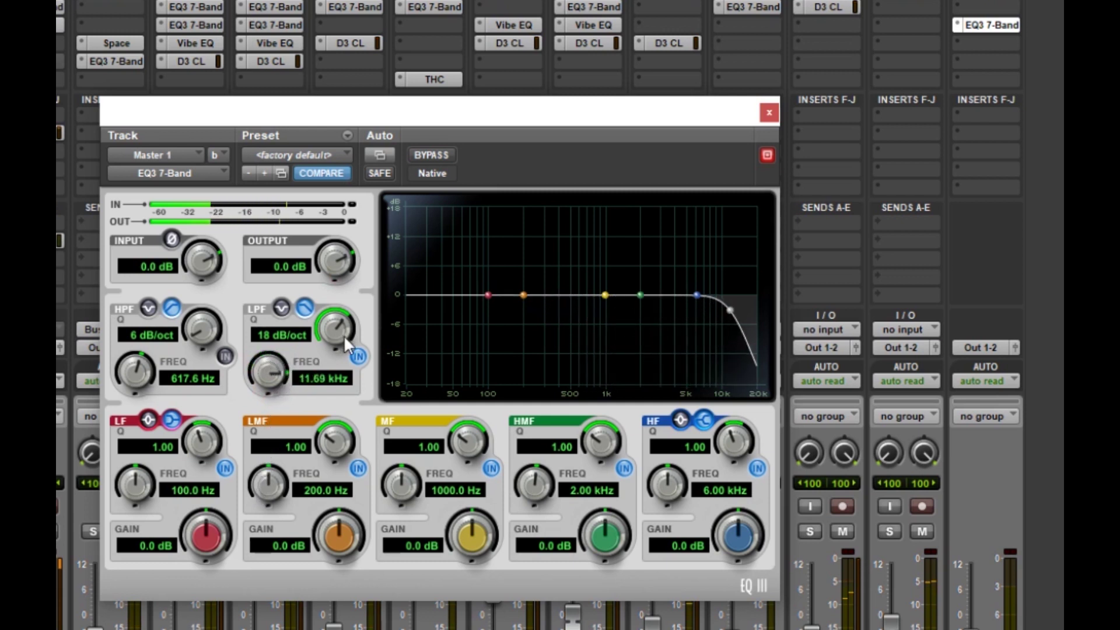
{"action": "left_click", "coordinate": [357, 355]}
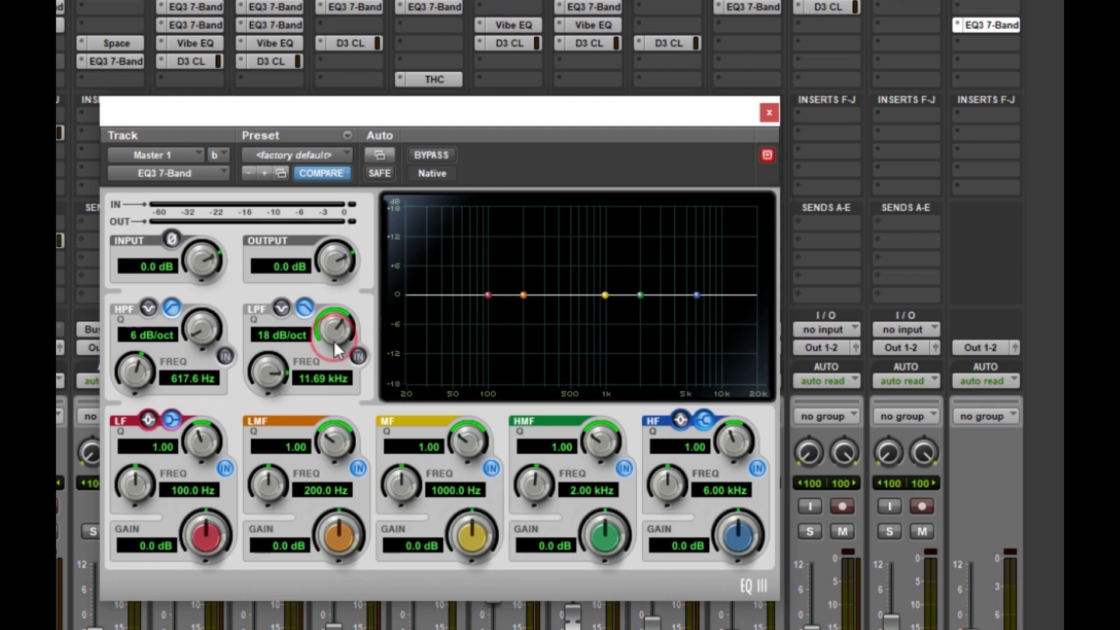
{"action": "left_click_drag", "start_coordinate": [334, 341], "coordinate": [365, 451]}
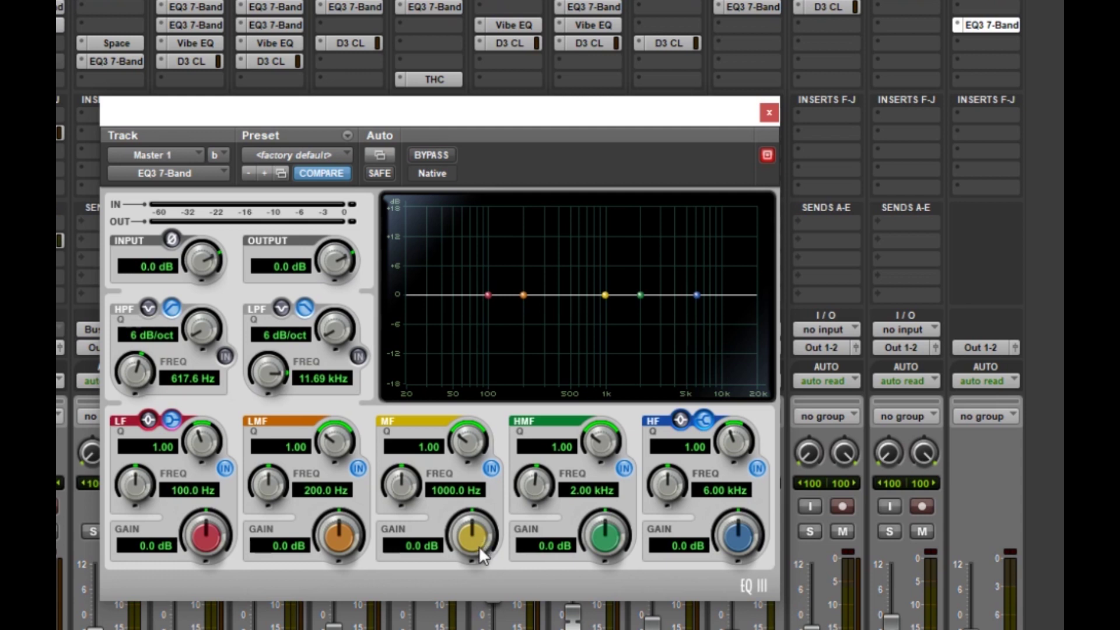
Demonstrate the mid-frequency band's gain during playback by boosting to 9.5 dB and cutting to -8.2 dB, then reset it to 0 dB
{"action": "mouse_move", "coordinate": [478, 545]}
{"action": "left_mouse_down"}
{"action": "mouse_move", "coordinate": [478, 477]}
{"action": "mouse_move", "coordinate": [484, 627]}
{"action": "mouse_move", "coordinate": [519, 554]}
{"action": "mouse_move", "coordinate": [522, 623]}
{"action": "mouse_move", "coordinate": [470, 537]}
{"action": "mouse_move", "coordinate": [470, 551]}
{"action": "left_mouse_up"}
{"action": "left_click_drag", "start_coordinate": [475, 539], "coordinate": [478, 458]}
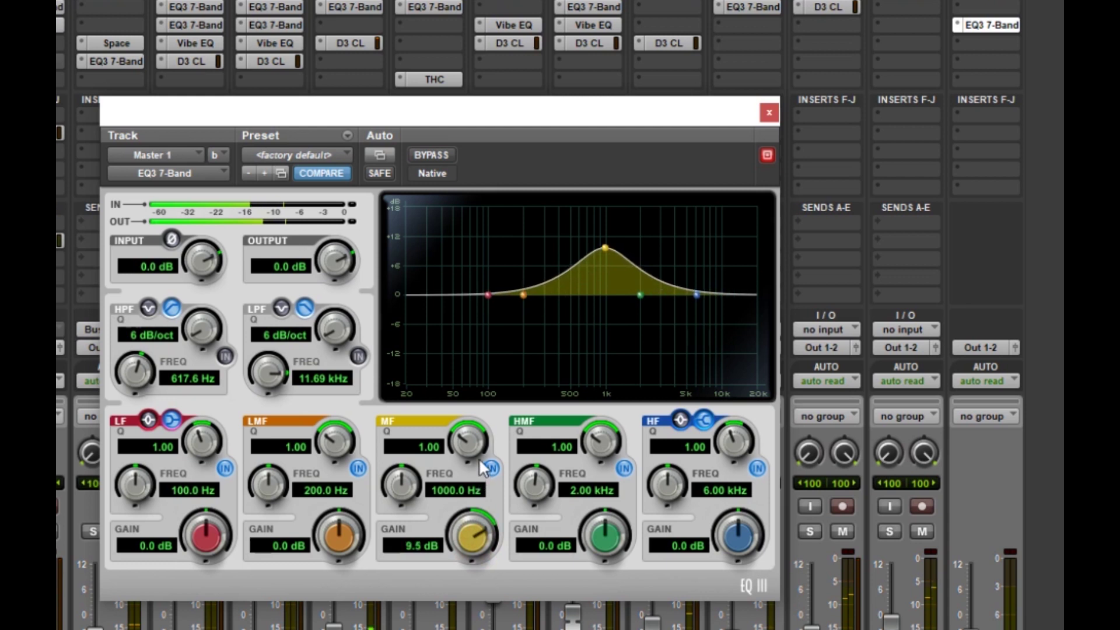
{"action": "left_click_drag", "start_coordinate": [471, 517], "coordinate": [476, 627]}
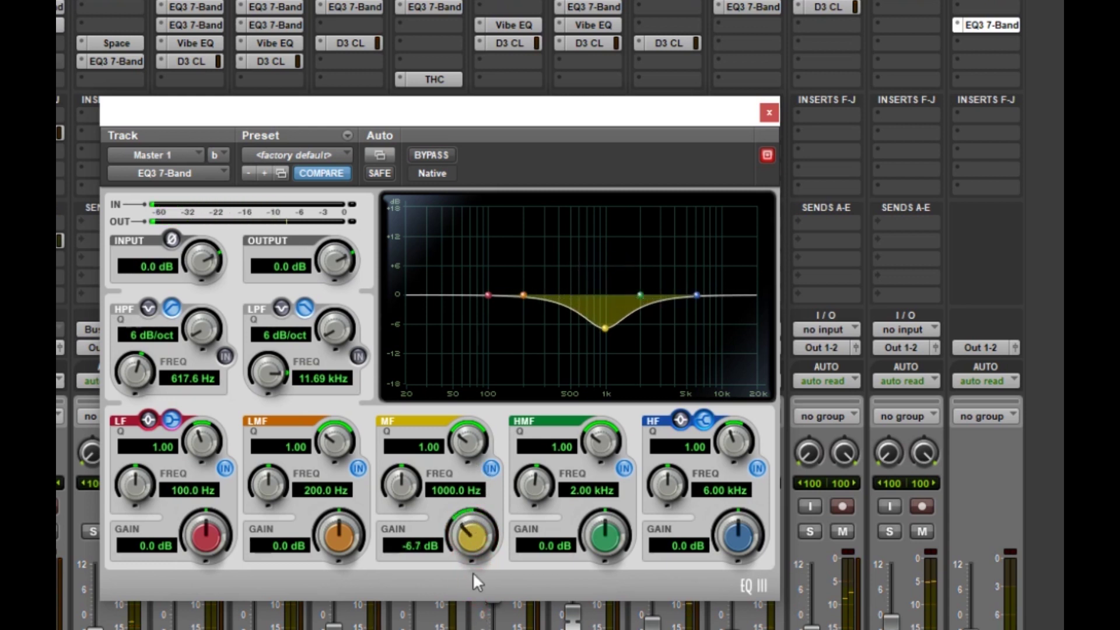
{"action": "left_click_drag", "start_coordinate": [472, 552], "coordinate": [471, 558]}
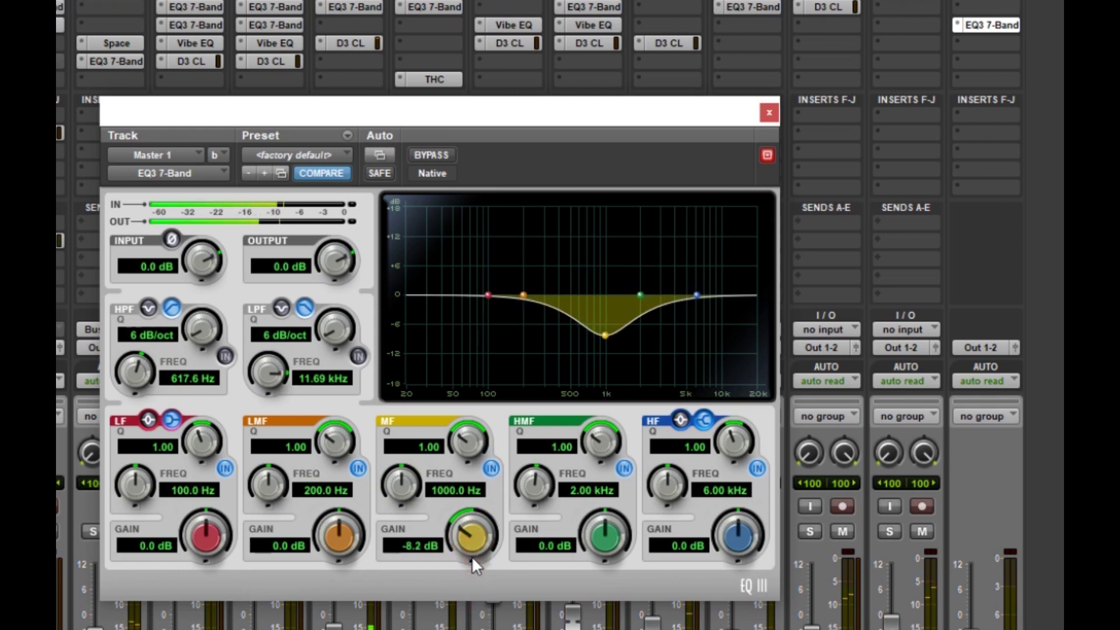
{"action": "left_click", "coordinate": [474, 545]}
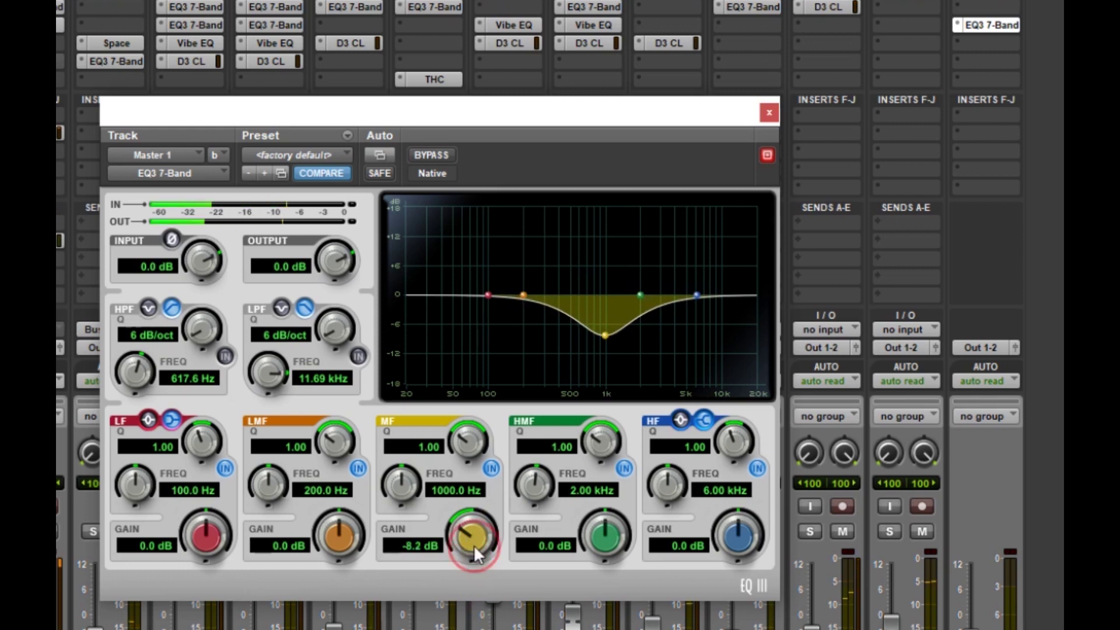
{"action": "left_click_drag", "start_coordinate": [473, 545], "coordinate": [482, 478]}
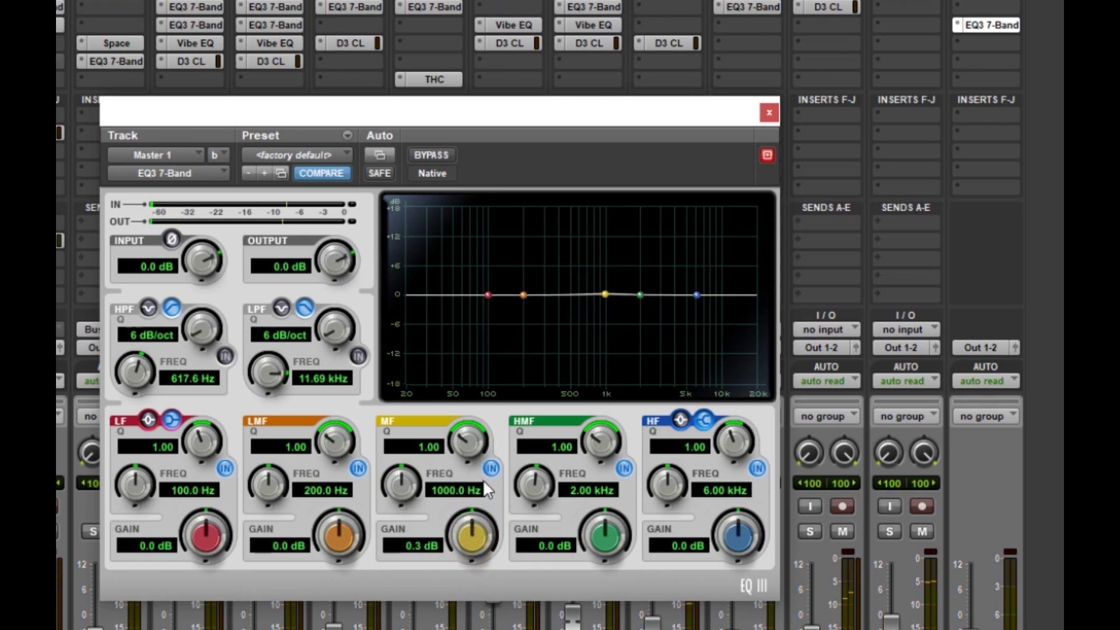
{"action": "left_click", "coordinate": [413, 546]}
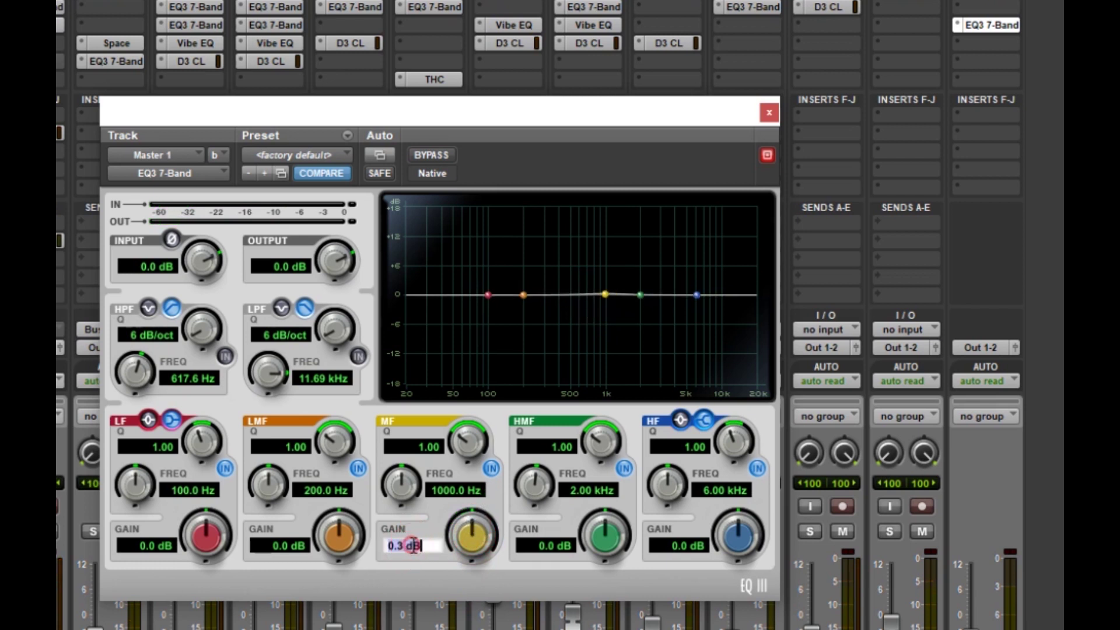
{"action": "type", "text": "0"}
{"action": "key", "text": "Return"}
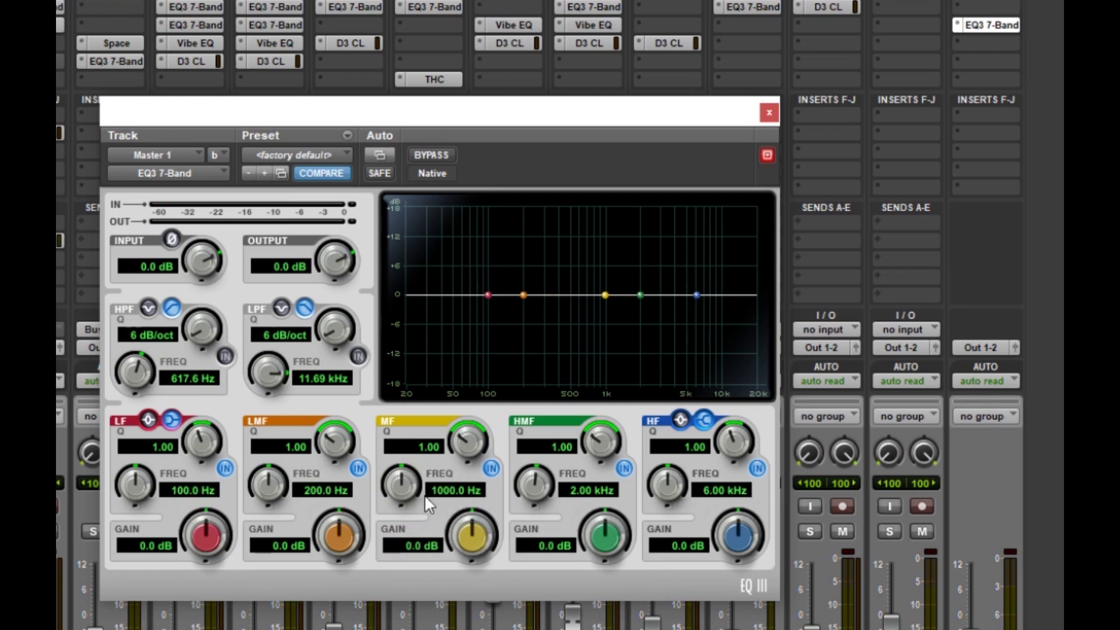
Boost the mid-frequency band to 6.8 dB, sweep its frequency during playback and reset the frequency to 1000 Hz
{"action": "left_click_drag", "start_coordinate": [485, 548], "coordinate": [486, 511]}
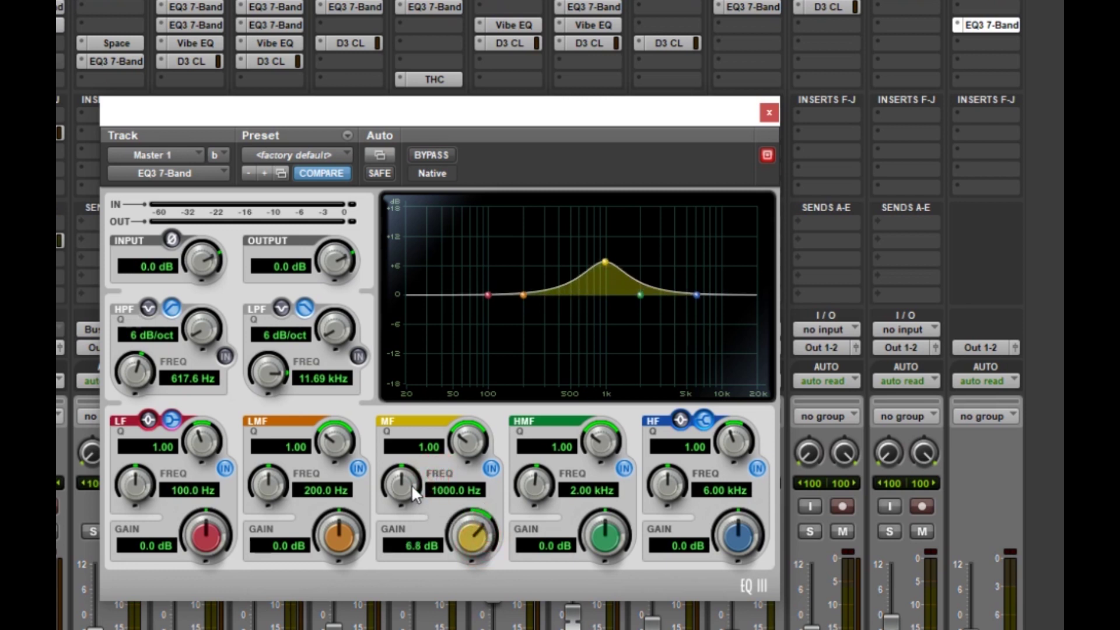
{"action": "left_click_drag", "start_coordinate": [407, 489], "coordinate": [405, 411]}
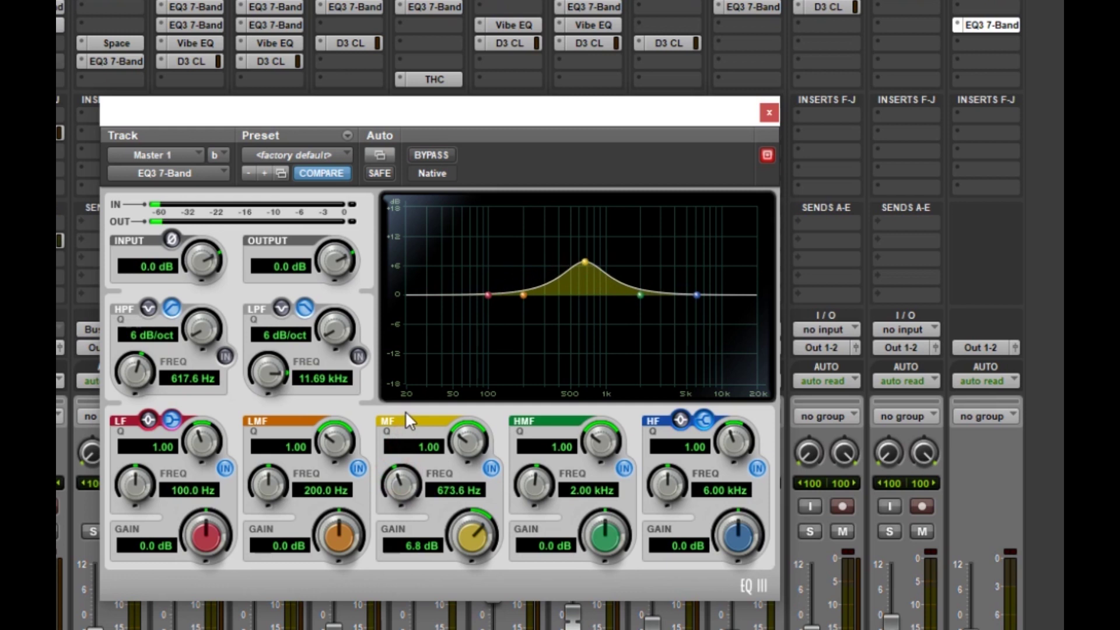
{"action": "left_click", "coordinate": [461, 486]}
{"action": "type", "text": "1000"}
{"action": "key", "text": "Return"}
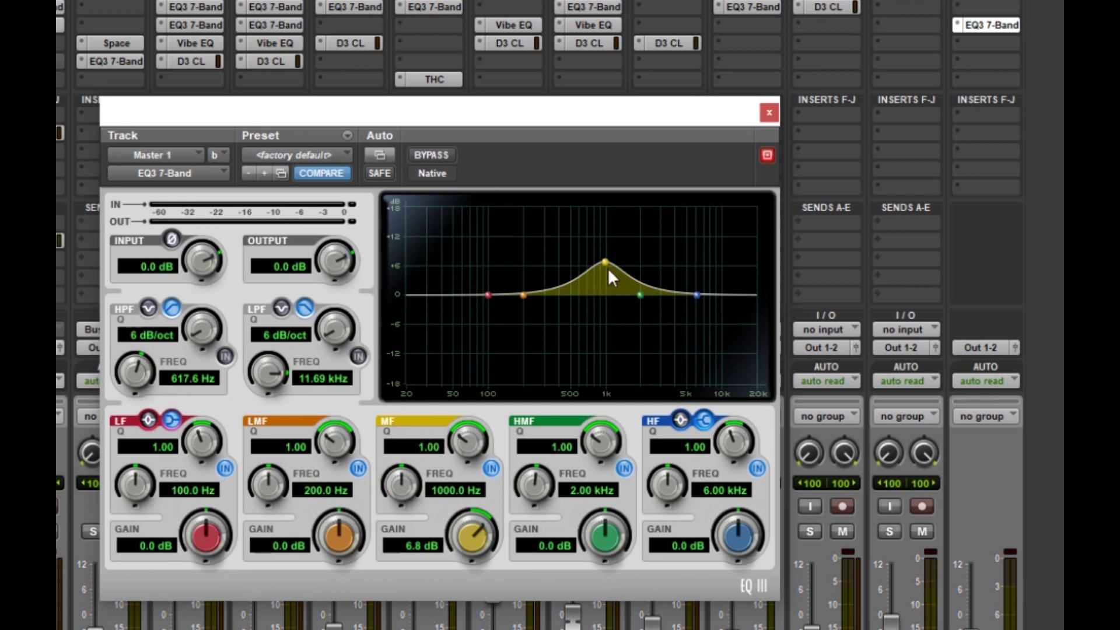
Demonstrate the mid-frequency band's Q by narrowing it to 10.00 and widening it again, and reset Q to 1
{"action": "left_click_drag", "start_coordinate": [465, 448], "coordinate": [474, 426]}
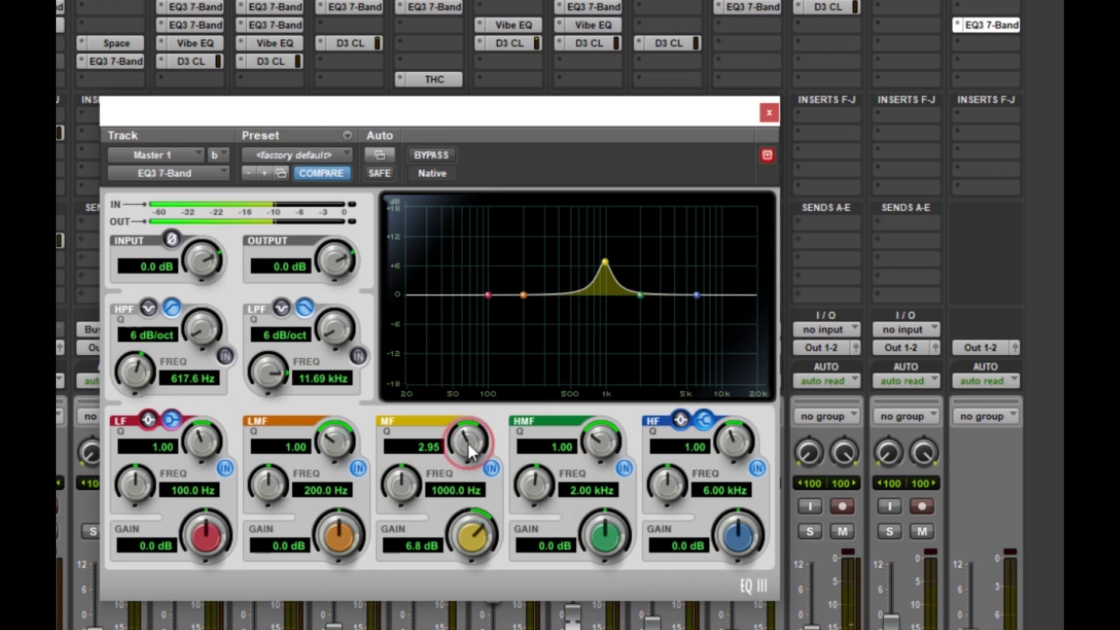
{"action": "left_click_drag", "start_coordinate": [468, 443], "coordinate": [476, 502]}
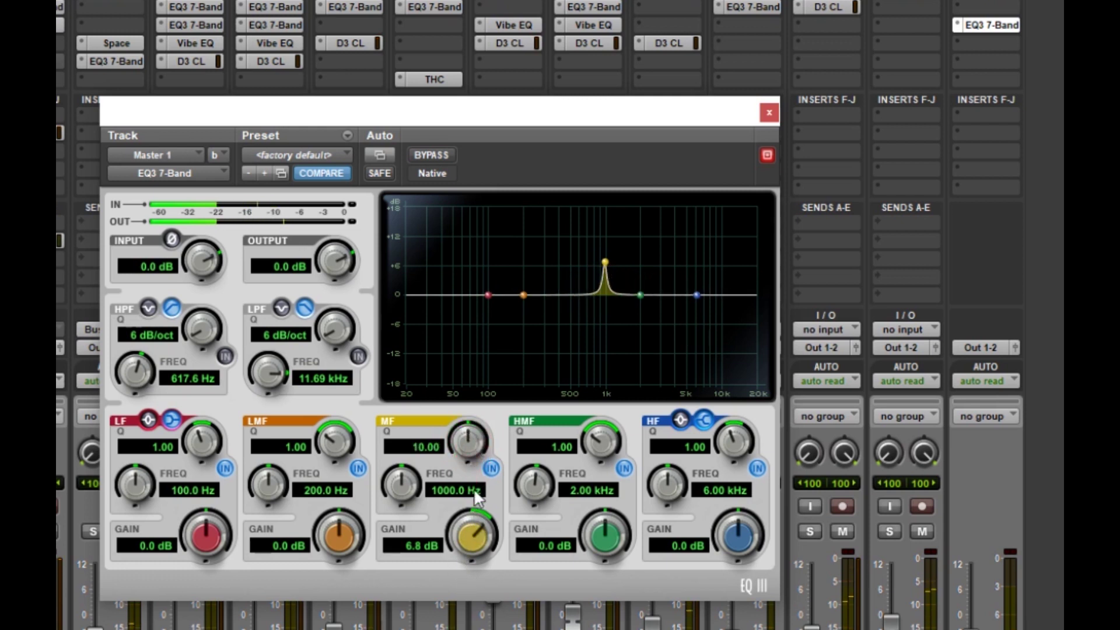
{"action": "left_click_drag", "start_coordinate": [465, 440], "coordinate": [465, 534]}
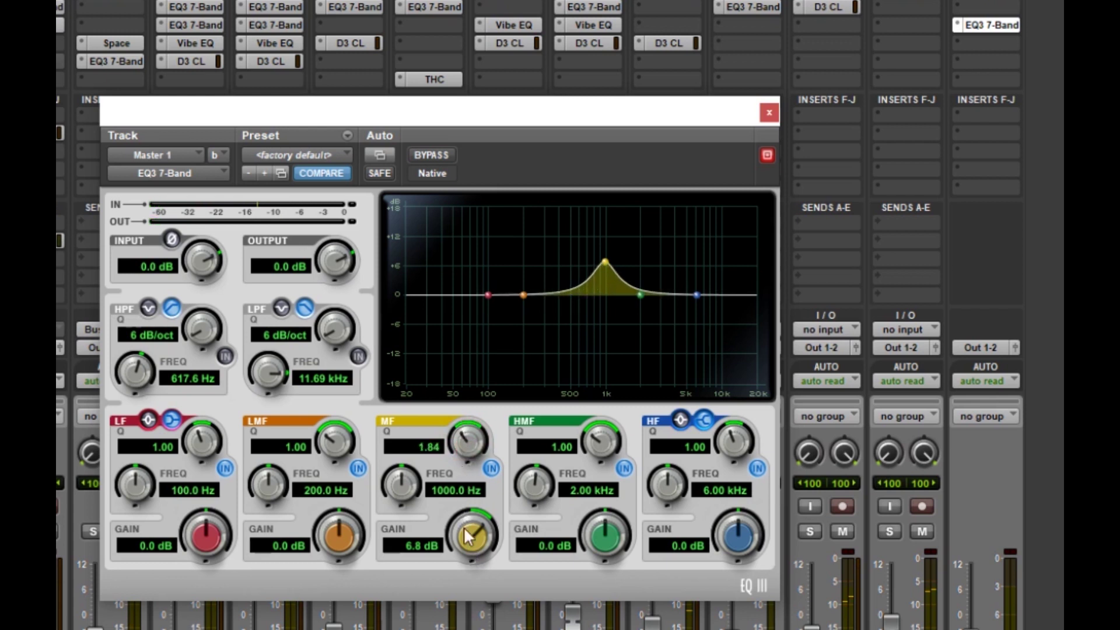
{"action": "left_click_drag", "start_coordinate": [460, 461], "coordinate": [453, 450]}
{"action": "double_click", "coordinate": [415, 448]}
{"action": "left_click", "coordinate": [415, 449]}
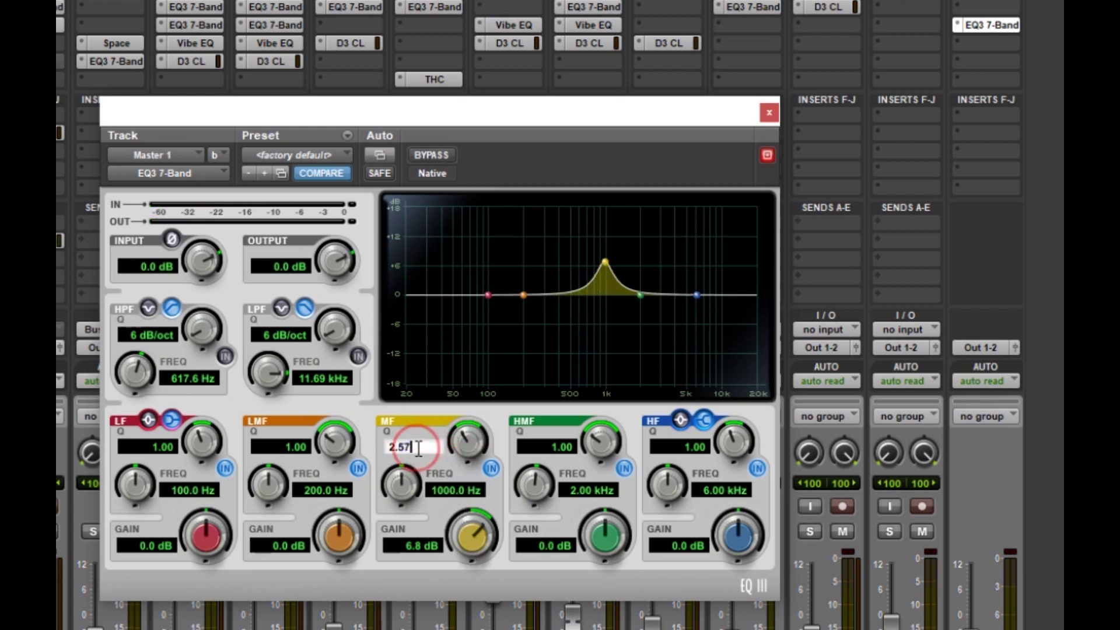
{"action": "key", "text": "BackSpace"}
{"action": "key", "text": "BackSpace"}
{"action": "key", "text": "BackSpace"}
{"action": "key", "text": "BackSpace"}
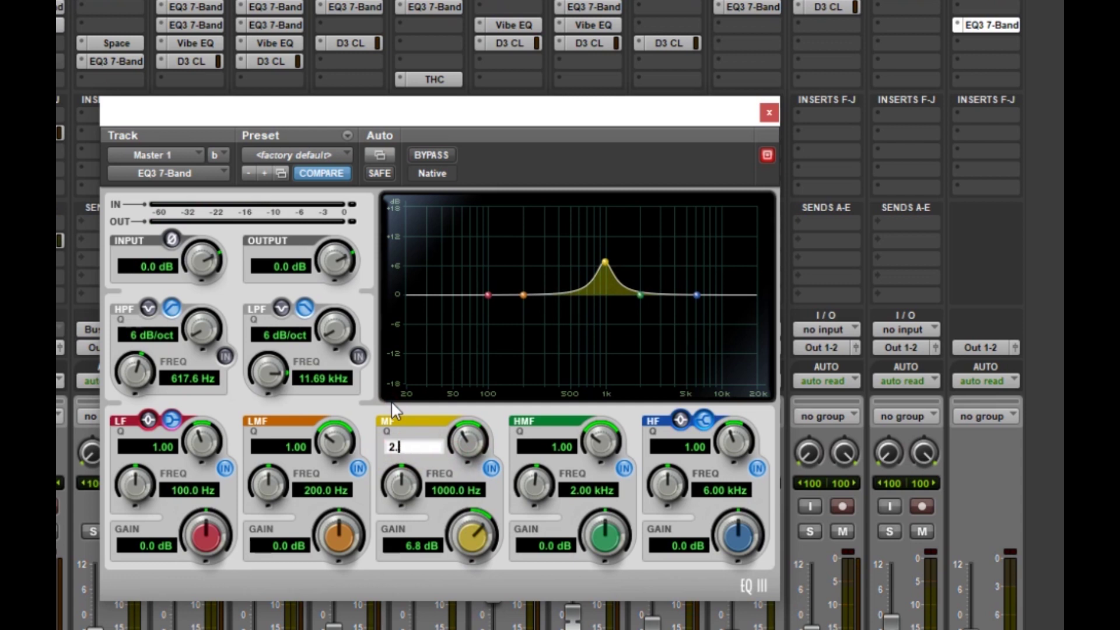
{"action": "type", "text": "1"}
{"action": "key", "text": "Return"}
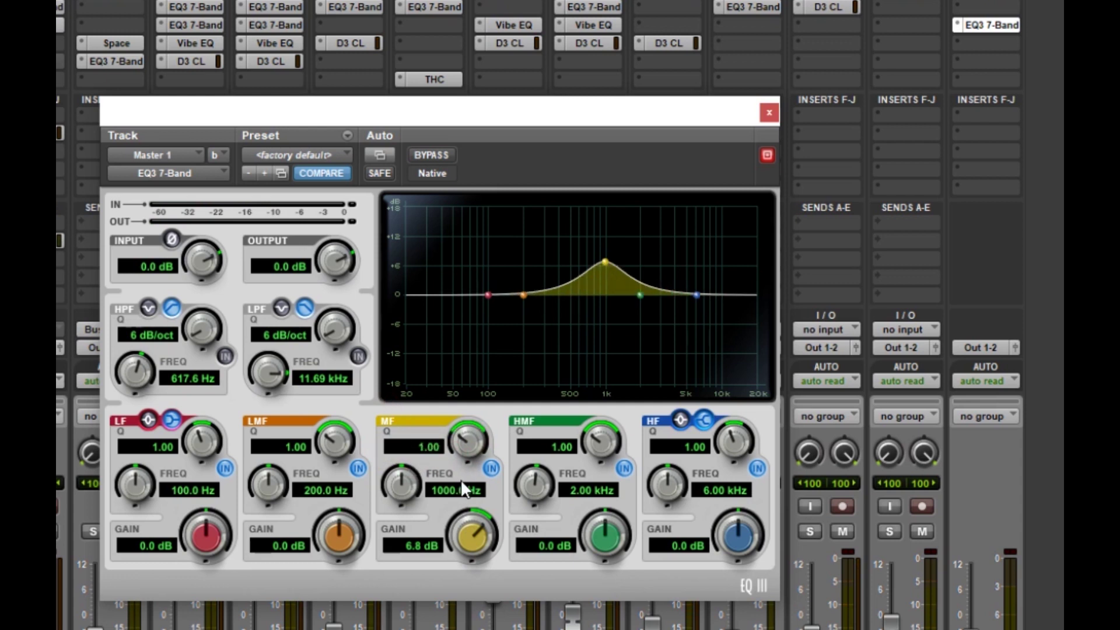
Raise the mid-frequency band's gain to 9.4 dB and reset it to 0 dB
{"action": "scroll", "coordinate": [404, 540], "scroll_direction": "up", "scroll_amount": 6}
{"action": "left_click", "coordinate": [430, 545]}
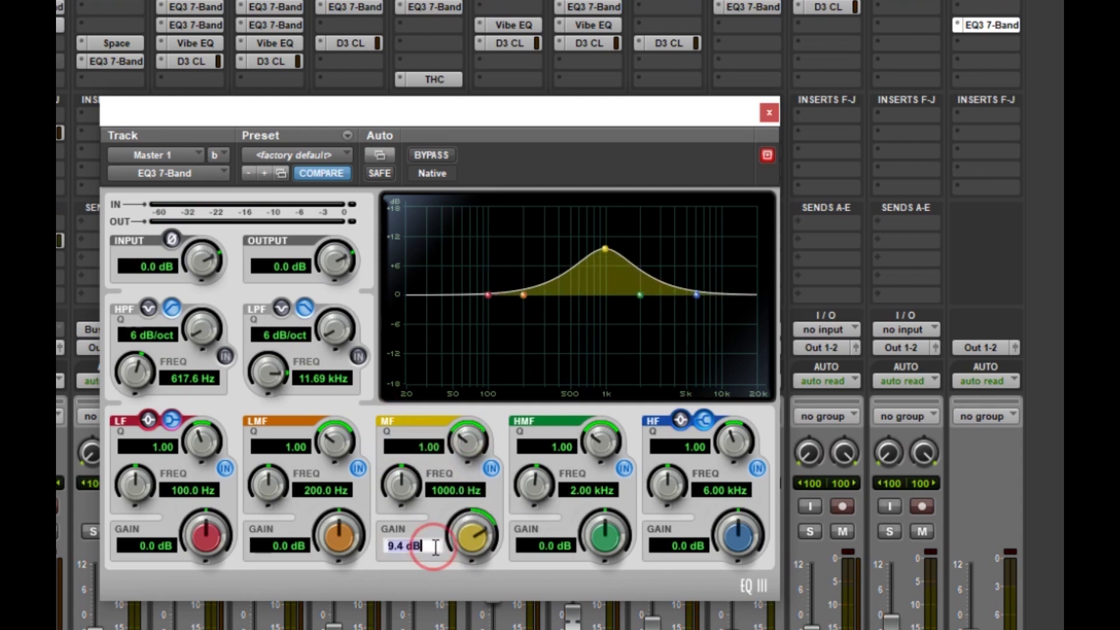
{"action": "left_click", "coordinate": [376, 550]}
{"action": "type", "text": "0"}
{"action": "key", "text": "Return"}
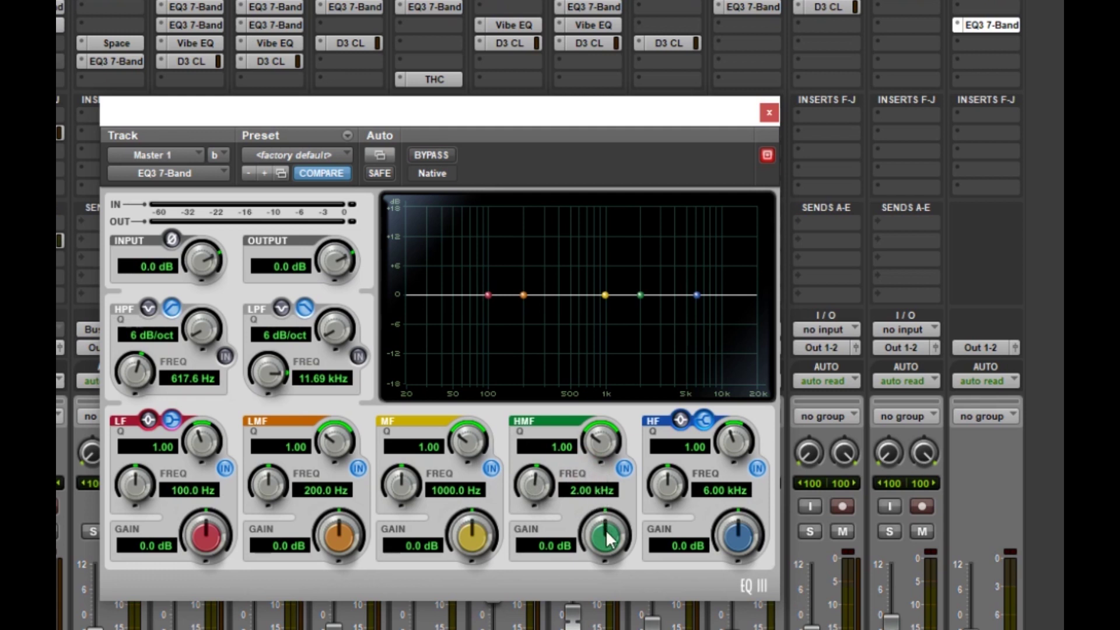
Audition gain changes on the high-mid band during playback and reset its gain to 0 dB
{"action": "key", "text": "space"}
{"action": "left_click_drag", "start_coordinate": [608, 531], "coordinate": [615, 627]}
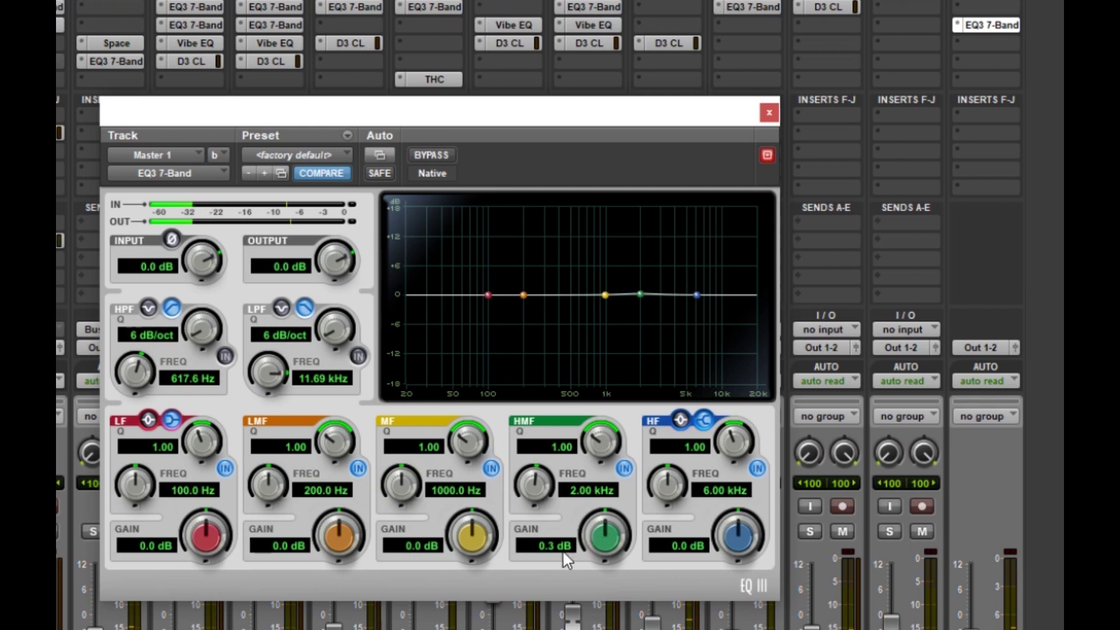
{"action": "left_click", "coordinate": [542, 546]}
{"action": "double_click", "coordinate": [529, 546]}
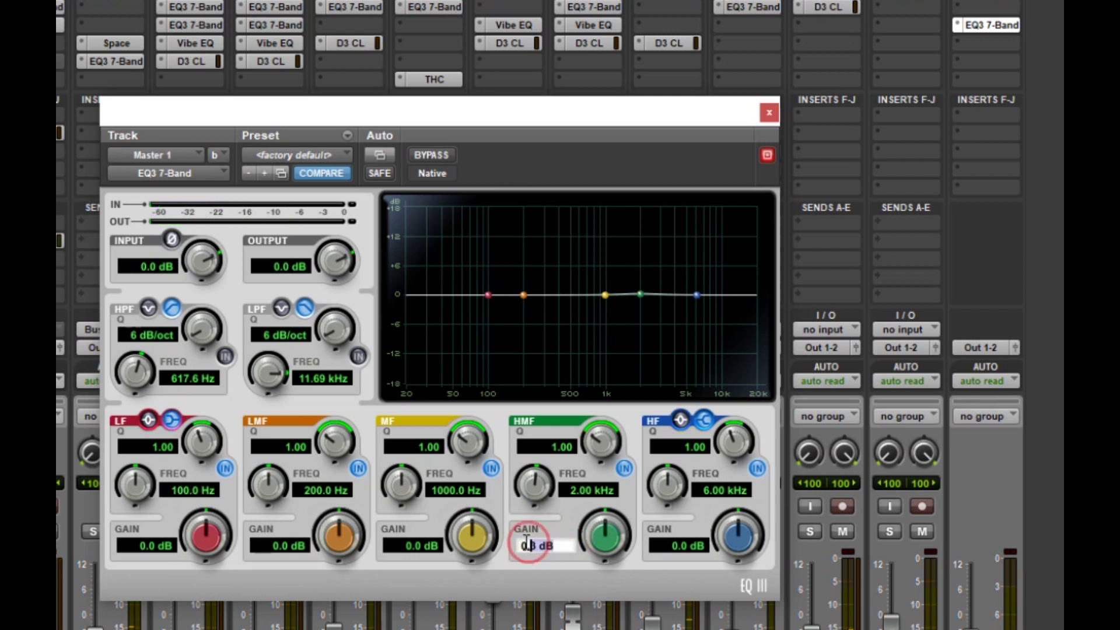
{"action": "type", "text": "0"}
{"action": "key", "text": "Return"}
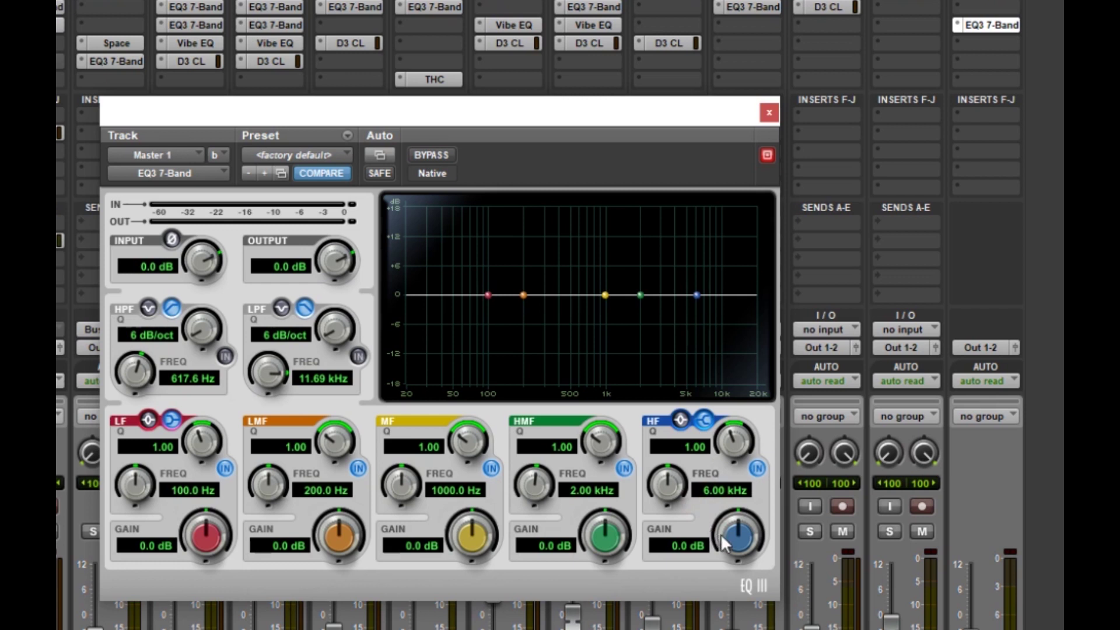
Audition gain changes on the high-frequency band and reset its gain to 0 dB
{"action": "left_click_drag", "start_coordinate": [737, 536], "coordinate": [732, 613]}
{"action": "mouse_move", "coordinate": [664, 558]}
{"action": "left_mouse_down"}
{"action": "mouse_move", "coordinate": [720, 541]}
{"action": "mouse_move", "coordinate": [668, 555]}
{"action": "left_mouse_up"}
{"action": "left_click", "coordinate": [677, 547]}
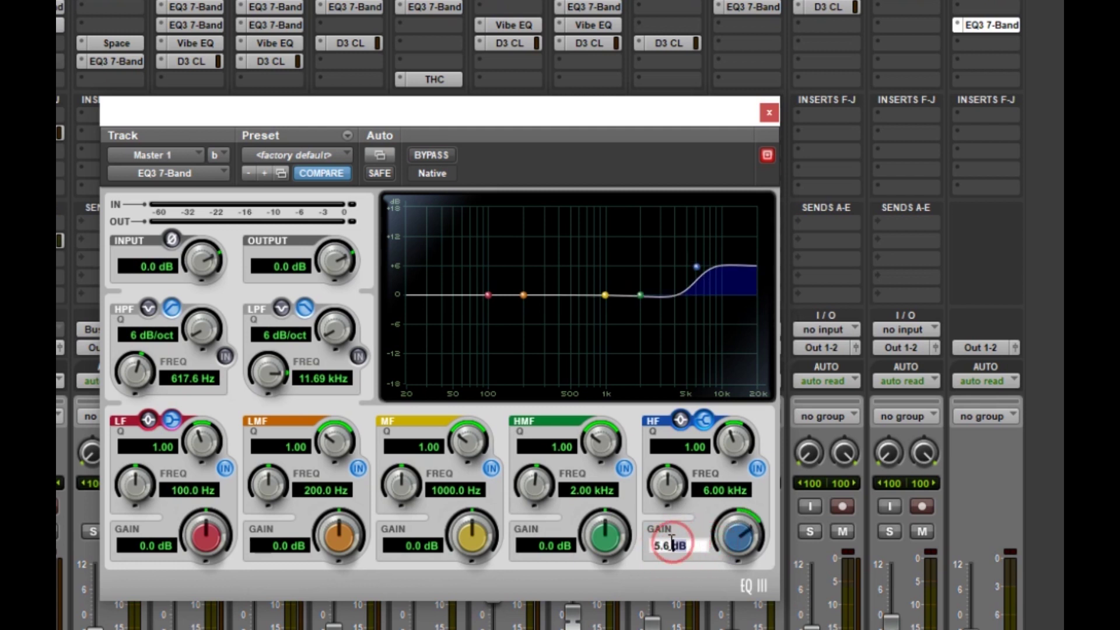
{"action": "type", "text": "0"}
{"action": "key", "text": "Return"}
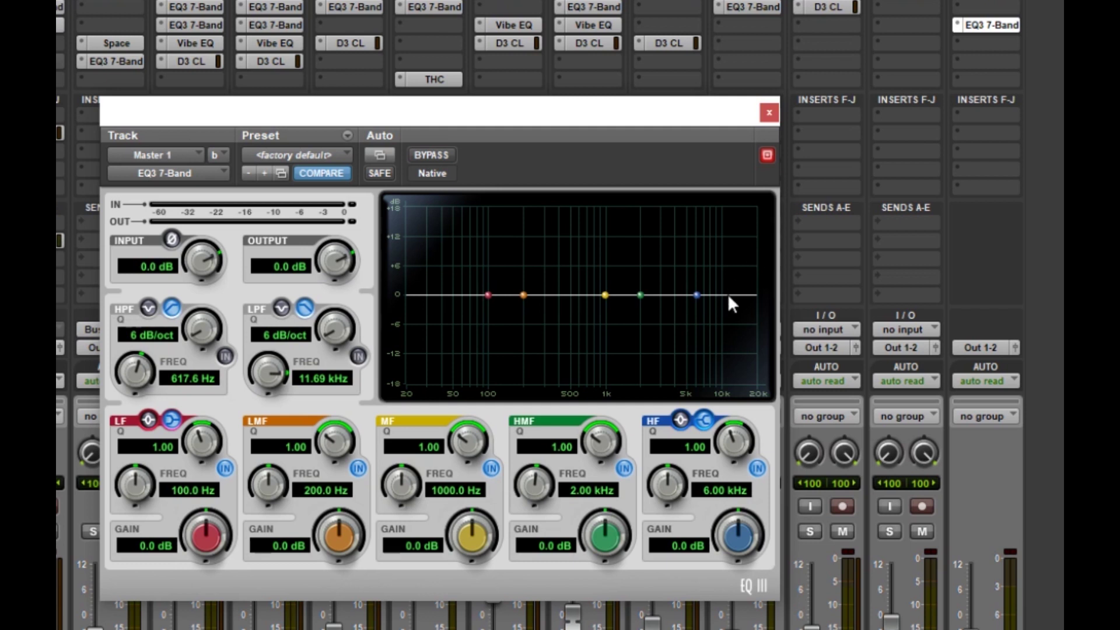
Cut the low-mid band to -9.9 dB, boost it to 8.2 dB during playback, and reset its gain to 0 dB
{"action": "left_click", "coordinate": [293, 562]}
{"action": "left_click_drag", "start_coordinate": [335, 538], "coordinate": [338, 602]}
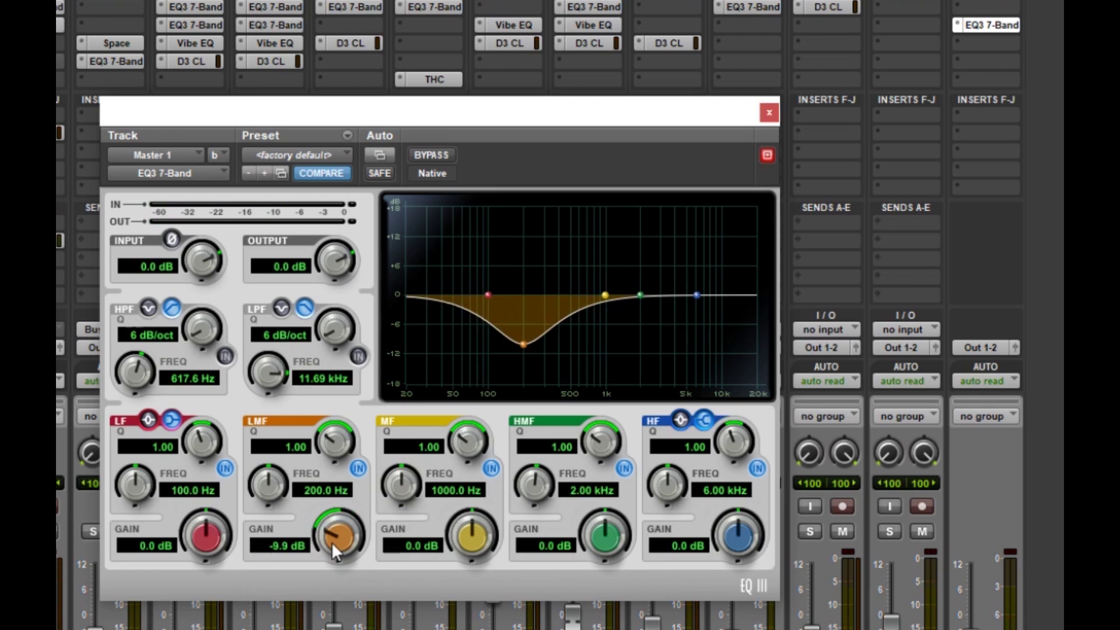
{"action": "left_click_drag", "start_coordinate": [331, 537], "coordinate": [338, 488]}
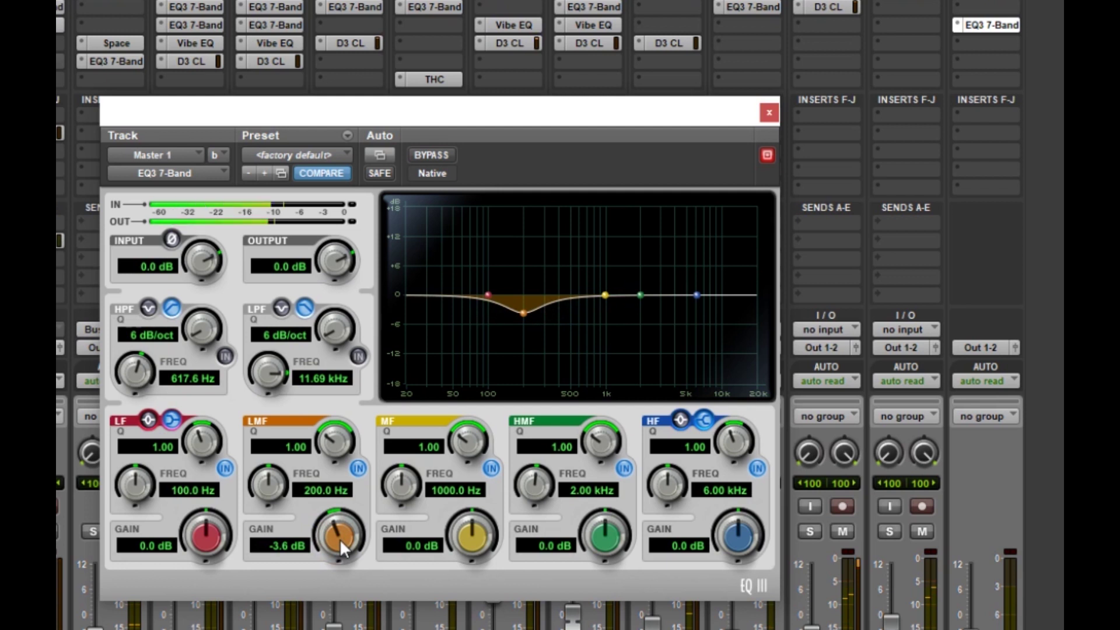
{"action": "left_click_drag", "start_coordinate": [340, 538], "coordinate": [342, 449]}
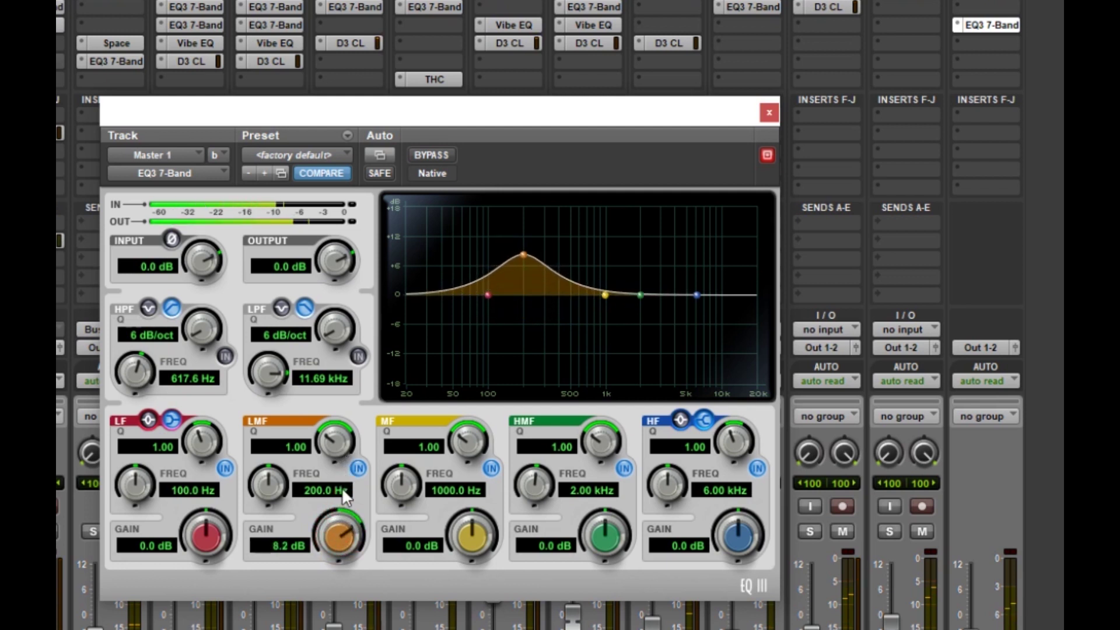
{"action": "left_click_drag", "start_coordinate": [342, 488], "coordinate": [326, 502]}
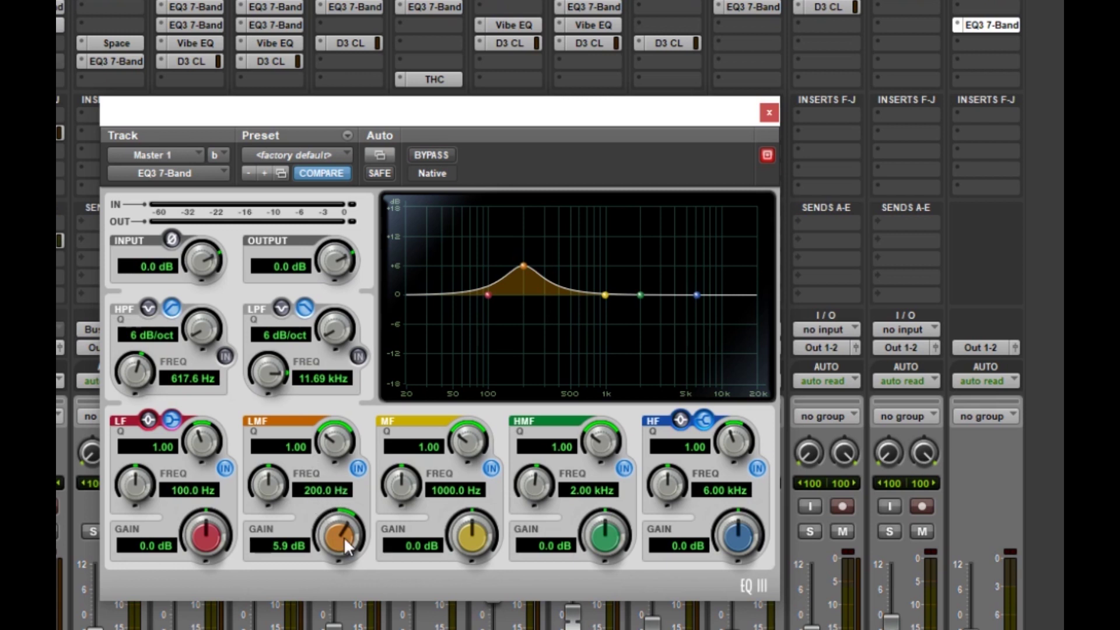
{"action": "mouse_move", "coordinate": [344, 537]}
{"action": "left_mouse_down"}
{"action": "mouse_move", "coordinate": [344, 517]}
{"action": "mouse_move", "coordinate": [348, 601]}
{"action": "mouse_move", "coordinate": [334, 538]}
{"action": "left_mouse_up"}
{"action": "left_click", "coordinate": [255, 546]}
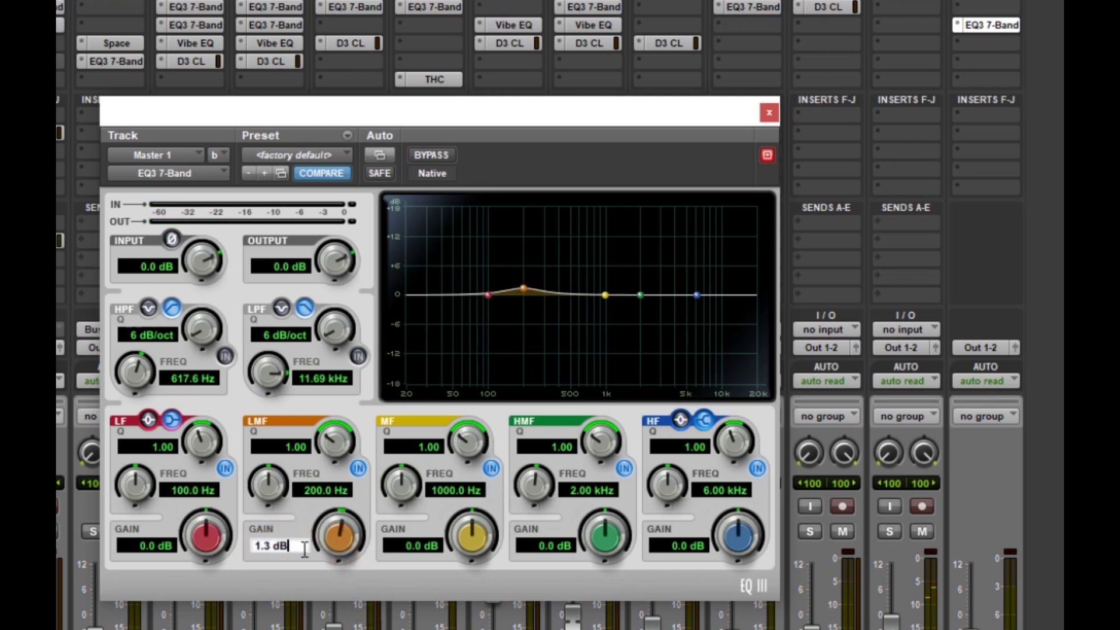
{"action": "type", "text": "0"}
{"action": "key", "text": "Return"}
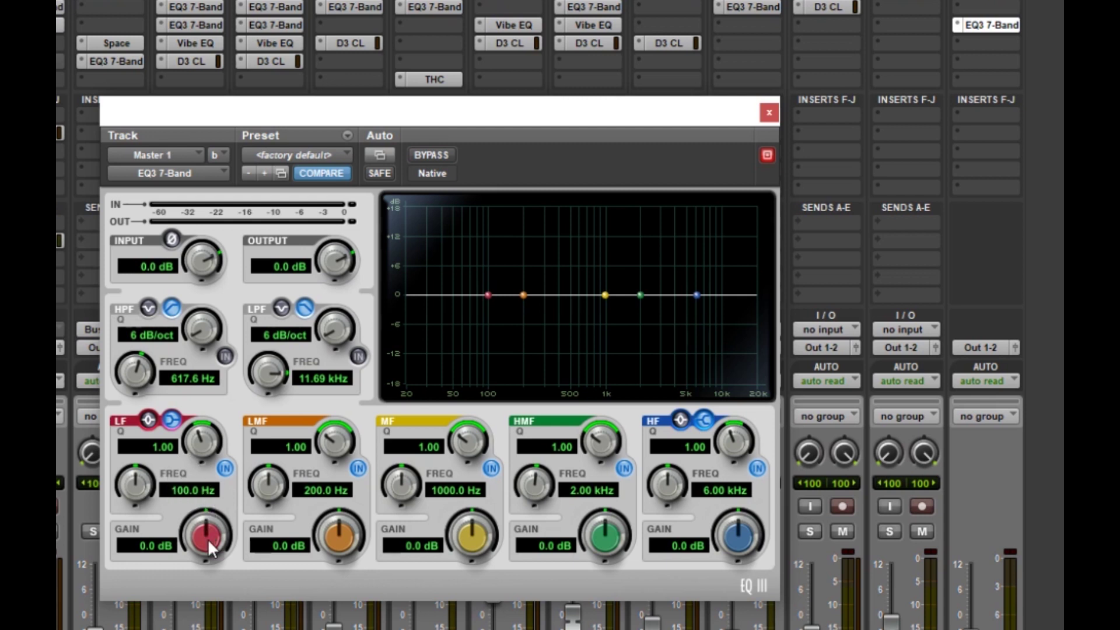
Audition the low-frequency band's gain at 10.0 dB and -12.0 dB, and close the master EQ with that gain back at 0 dB
{"action": "left_click_drag", "start_coordinate": [208, 540], "coordinate": [207, 439]}
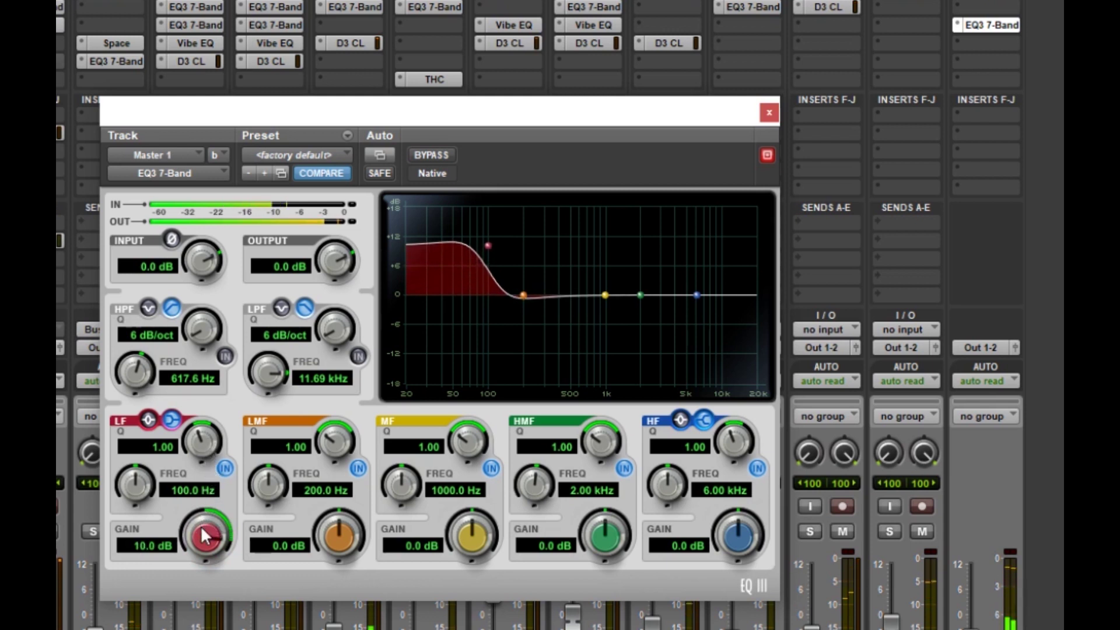
{"action": "left_click_drag", "start_coordinate": [205, 533], "coordinate": [204, 610]}
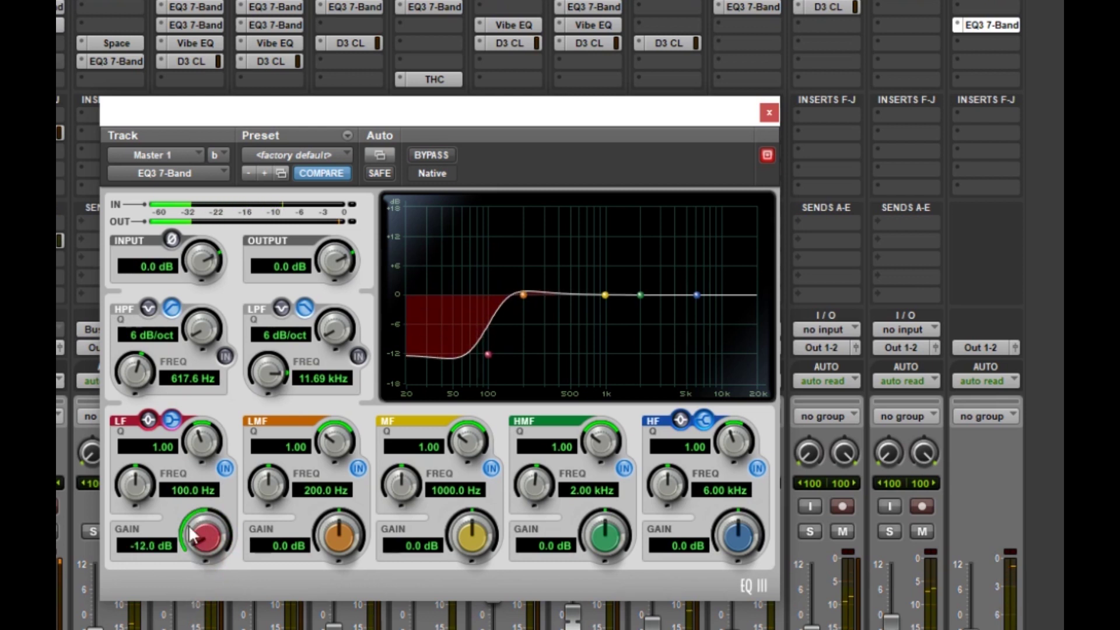
{"action": "left_click", "coordinate": [187, 489]}
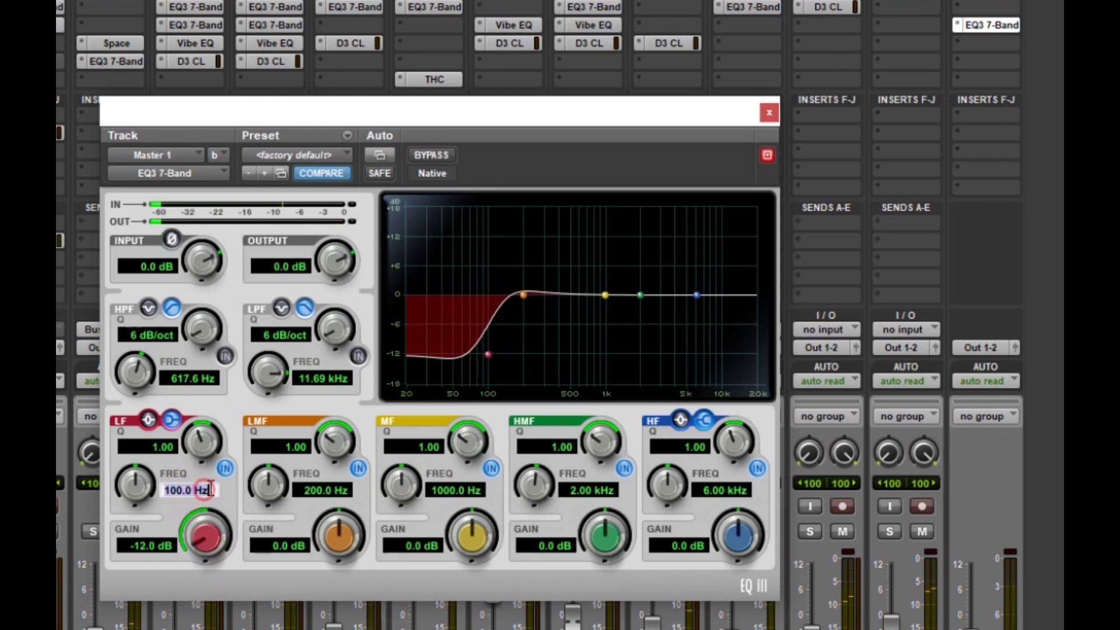
{"action": "left_click", "coordinate": [154, 546]}
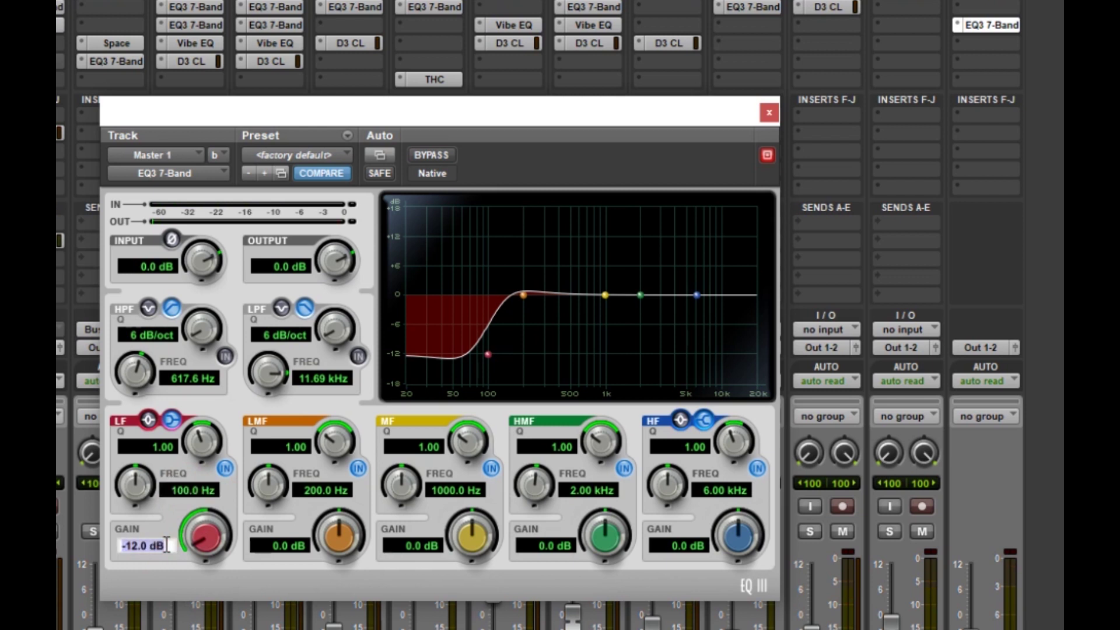
{"action": "left_click", "coordinate": [126, 546]}
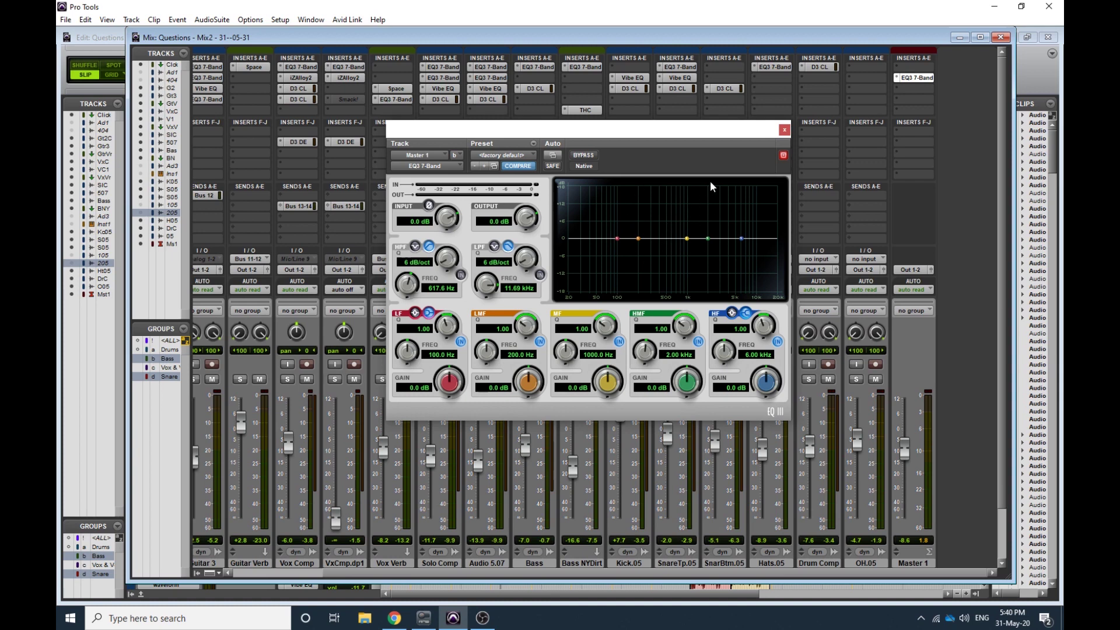
{"action": "left_click", "coordinate": [785, 131]}
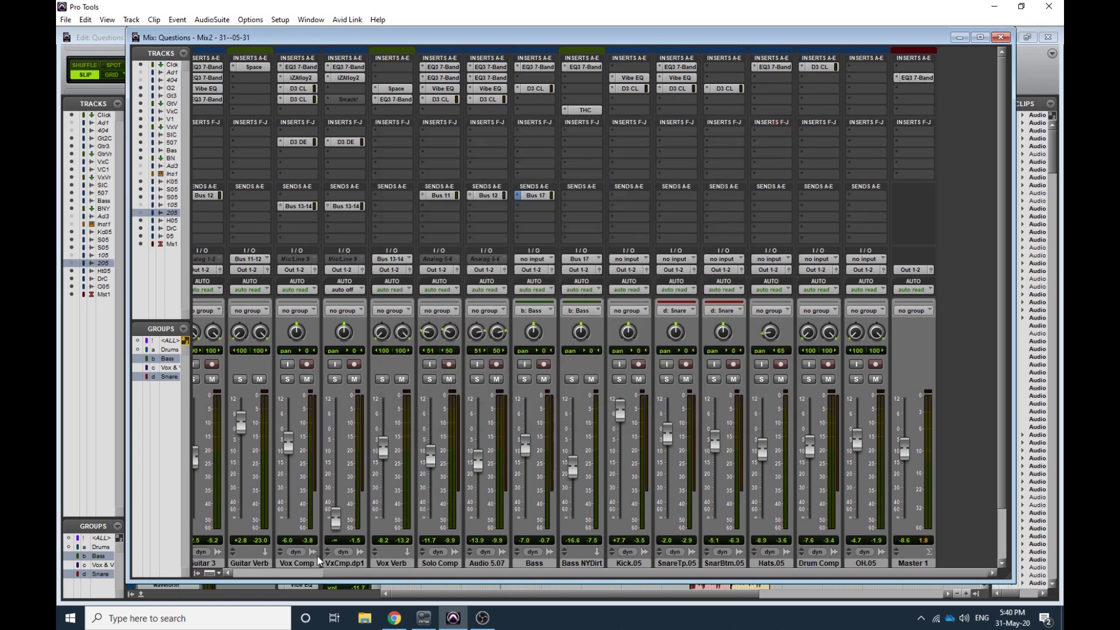
Review the EQ3 7-Band and iZotope Alloy 2 equaliser curves on the Vox Comp track
{"action": "left_click_drag", "start_coordinate": [347, 570], "coordinate": [258, 573]}
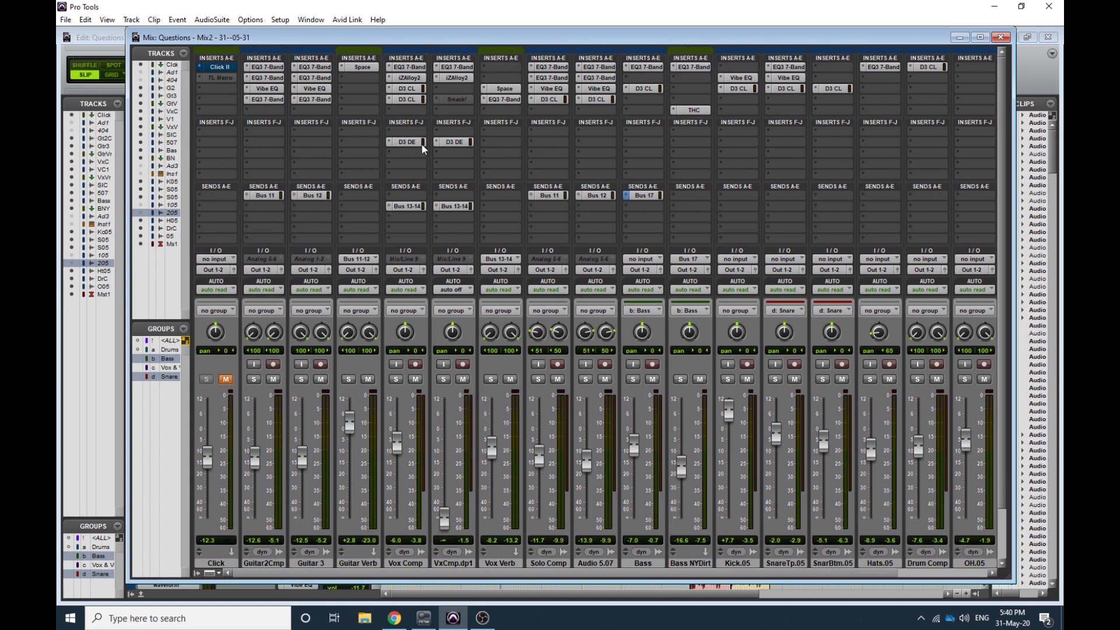
{"action": "left_click", "coordinate": [411, 68]}
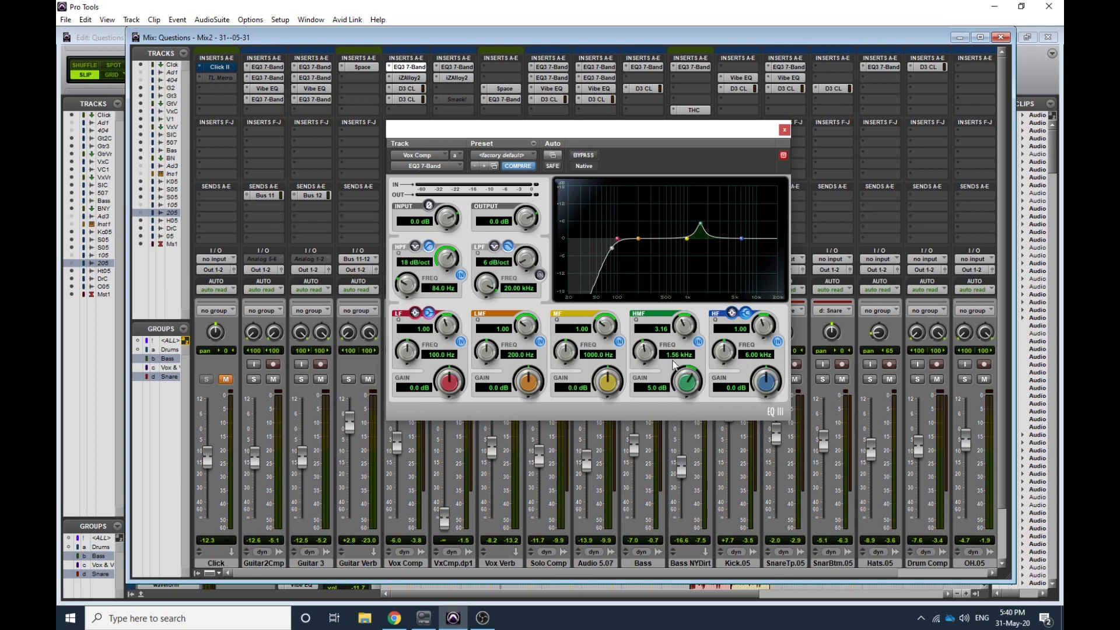
{"action": "left_click", "coordinate": [785, 130]}
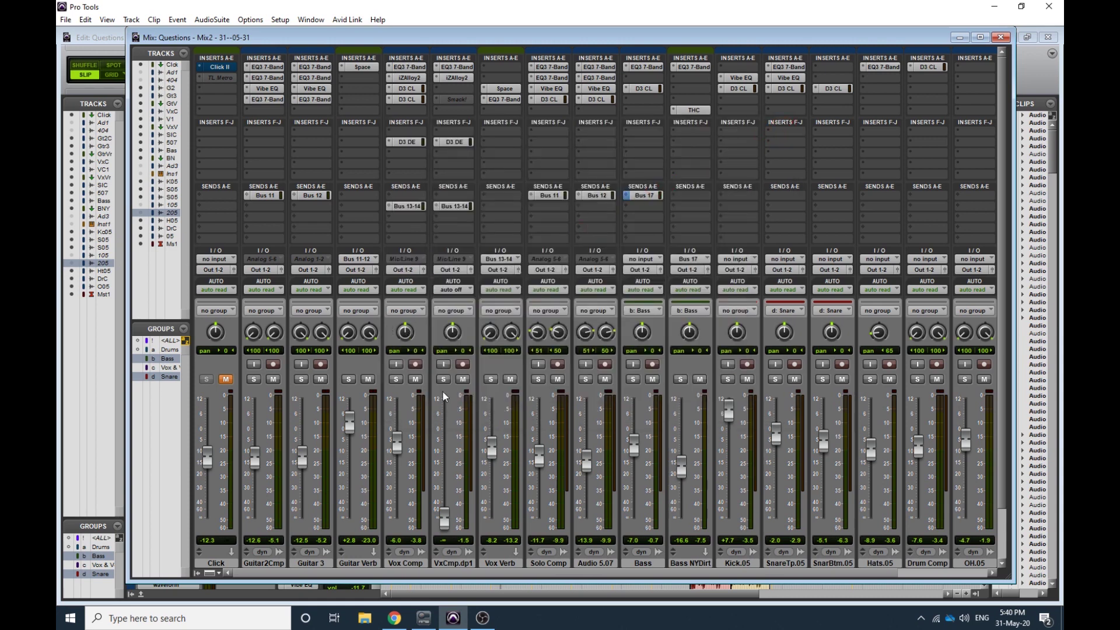
{"action": "left_click", "coordinate": [393, 81]}
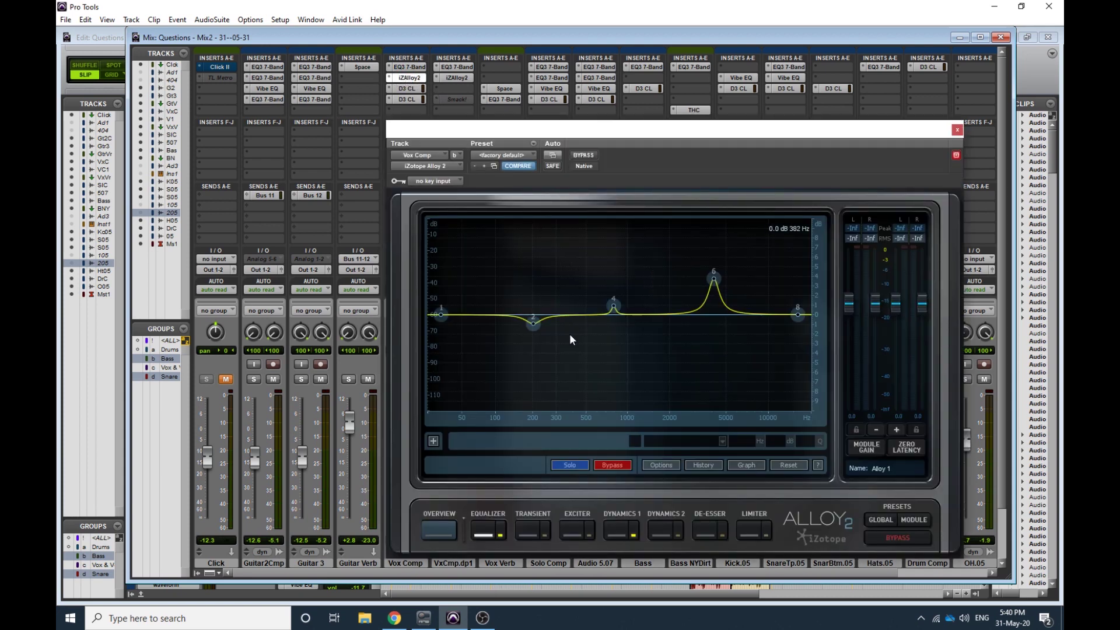
{"action": "left_click", "coordinate": [957, 130]}
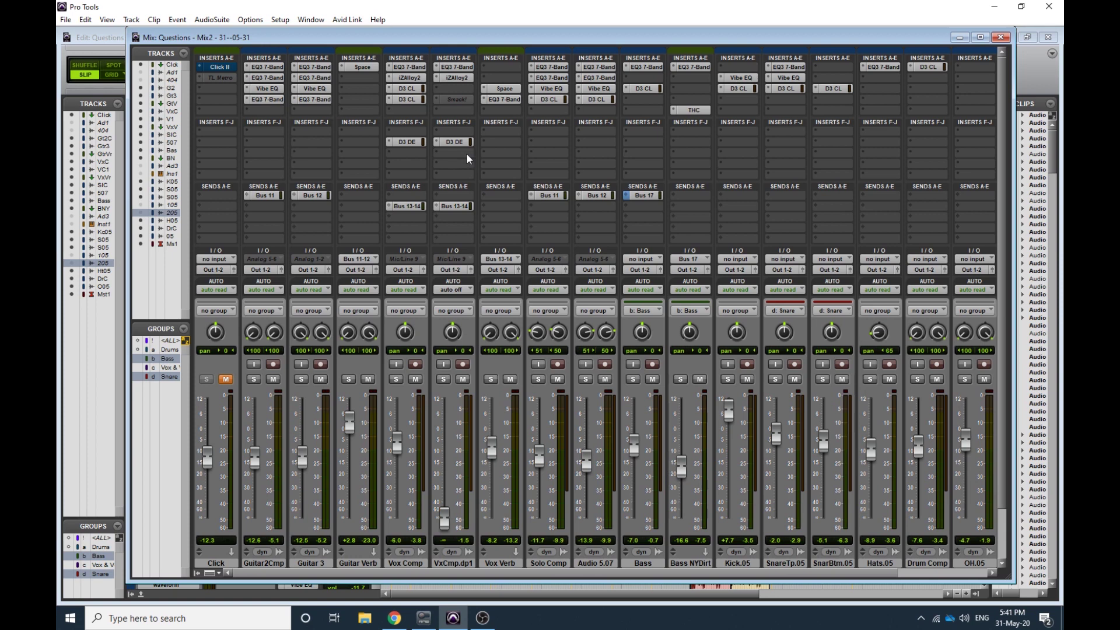
Review the EQ3 7-Band and Vibe EQ settings on the Solo Comp track
{"action": "left_click", "coordinate": [554, 72]}
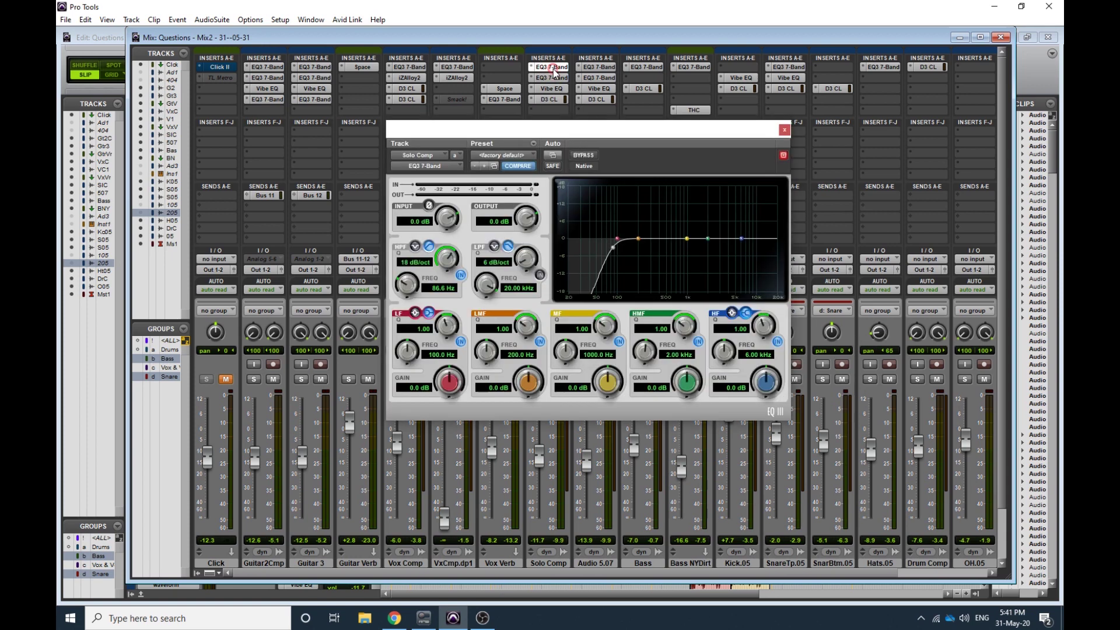
{"action": "left_click_drag", "start_coordinate": [597, 127], "coordinate": [716, 203]}
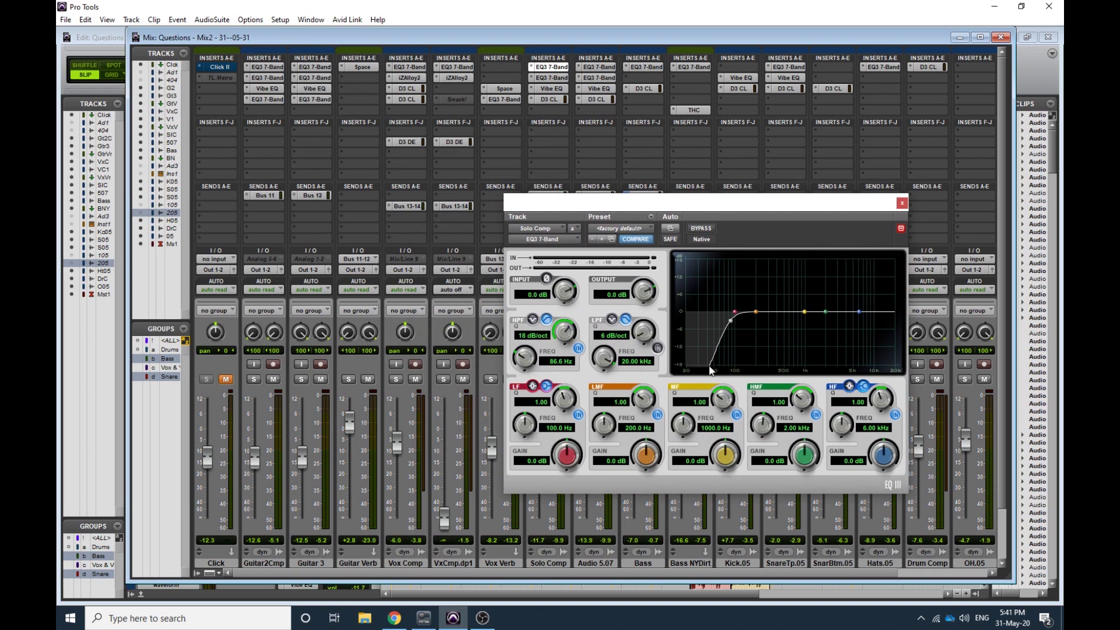
{"action": "left_click", "coordinate": [902, 203]}
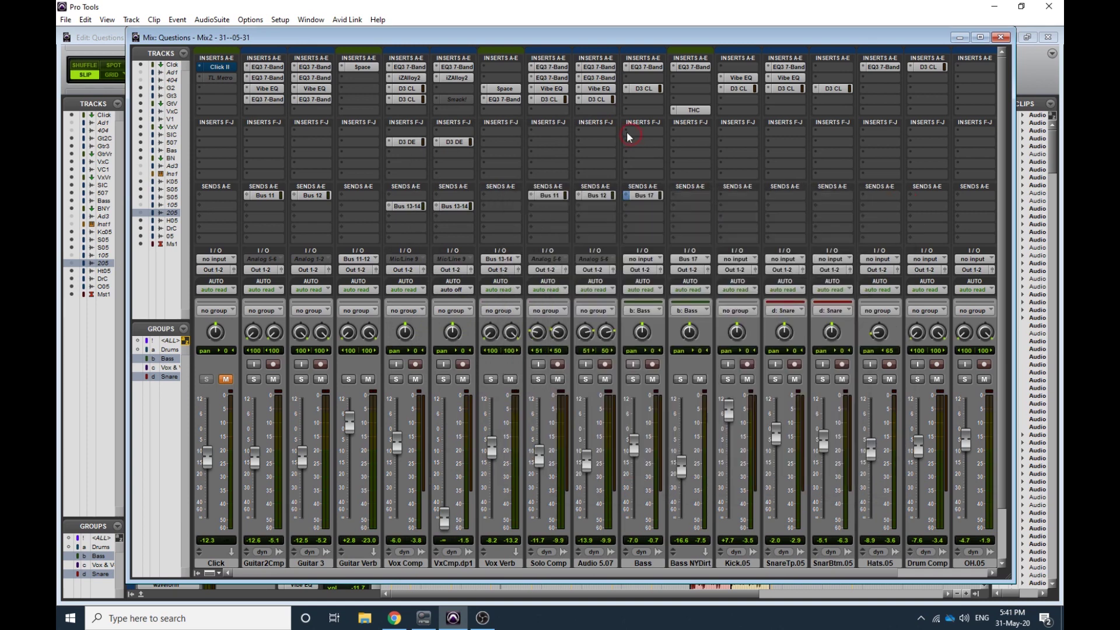
{"action": "left_click", "coordinate": [551, 89]}
{"action": "left_click_drag", "start_coordinate": [698, 204], "coordinate": [601, 233]}
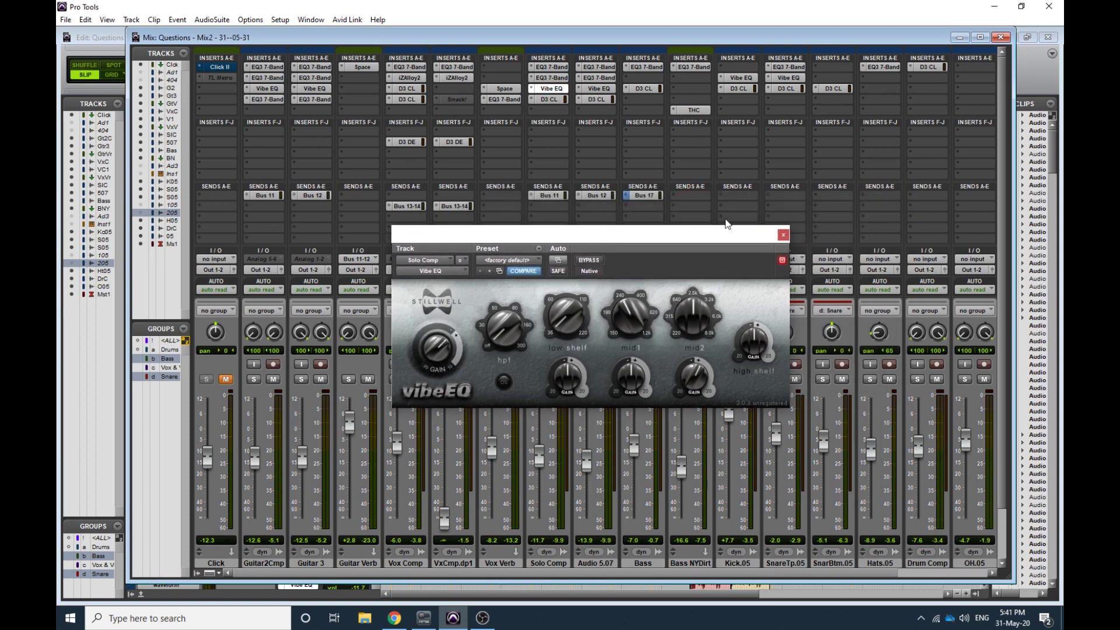
{"action": "left_click", "coordinate": [783, 235]}
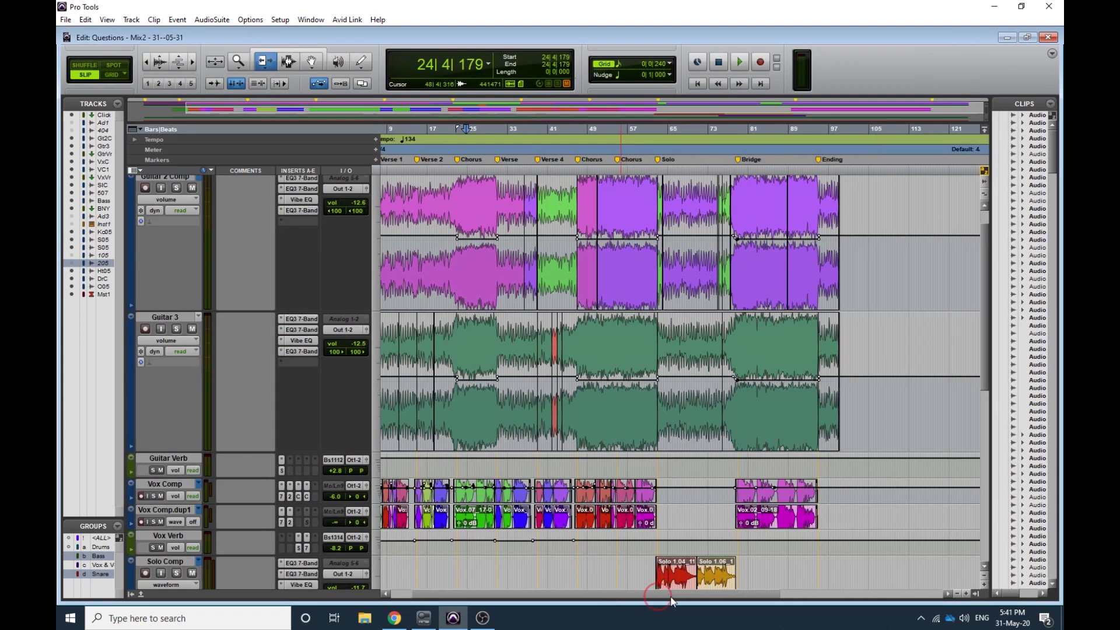
Switch to Chrome and compare the instrument frequency charts in the "orchestra frequencies" image results and the other open chart pages
{"action": "key", "text": "space"}
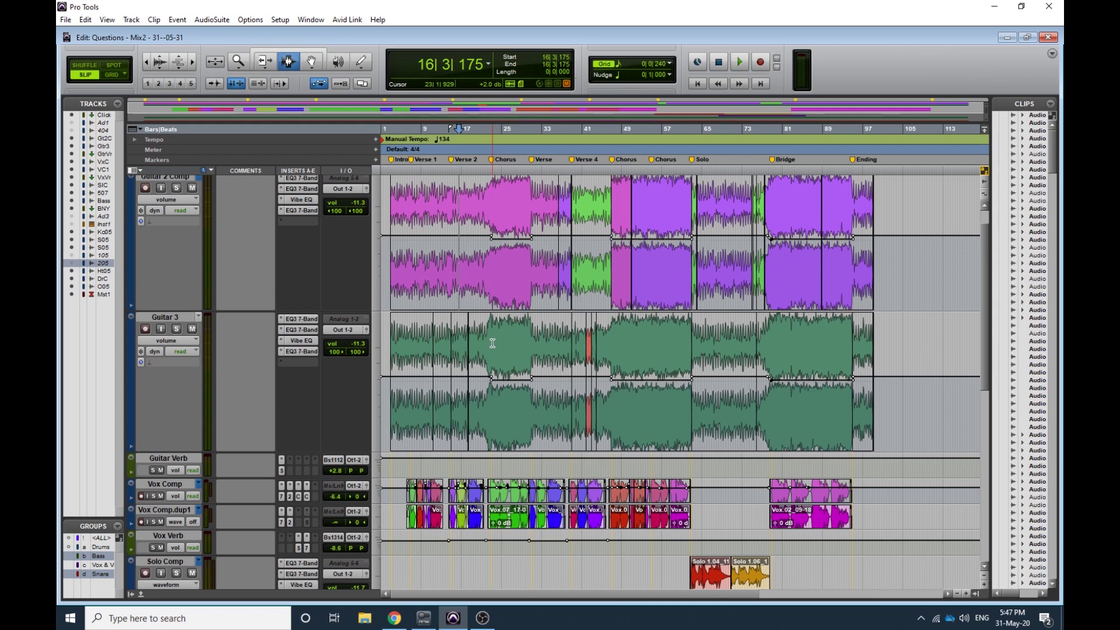
{"action": "mouse_move", "coordinate": [395, 621]}
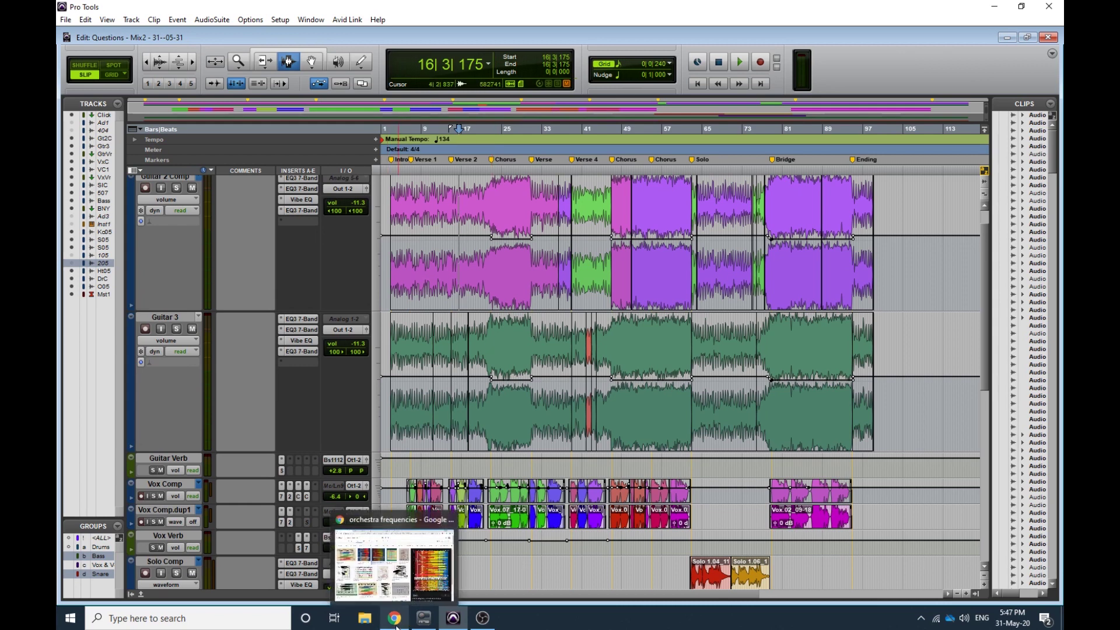
{"action": "left_click", "coordinate": [388, 560]}
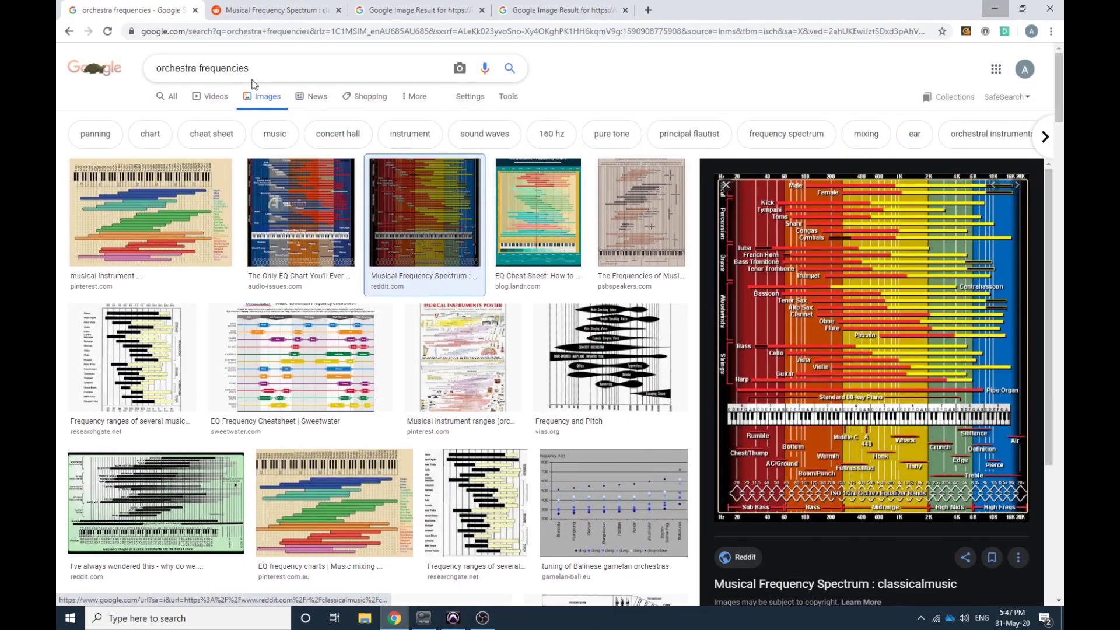
{"action": "left_click_drag", "start_coordinate": [257, 69], "coordinate": [152, 69]}
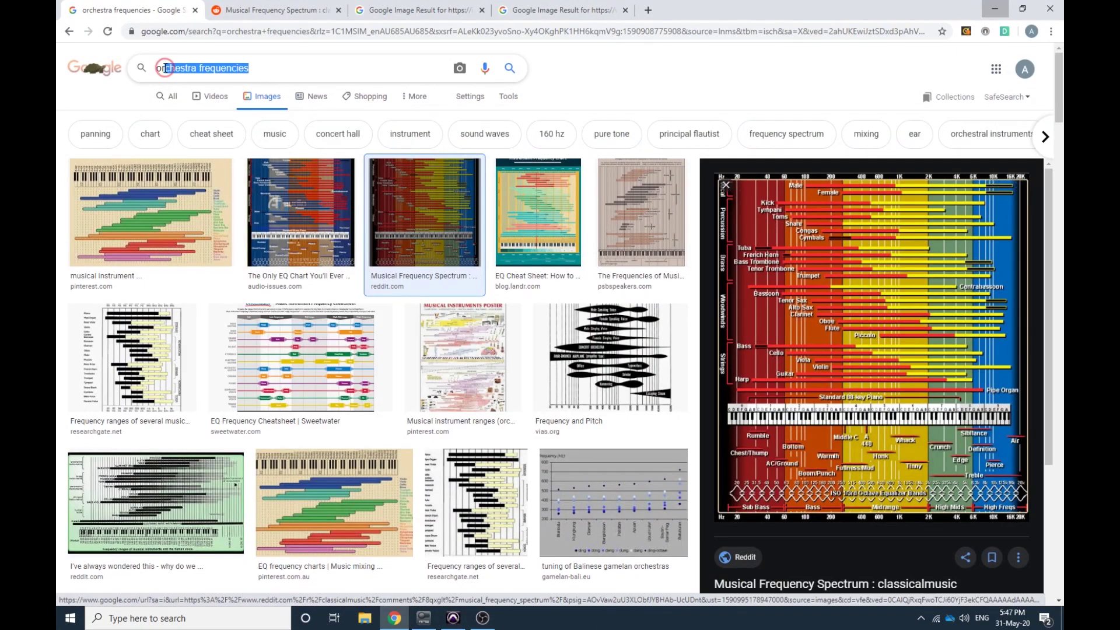
{"action": "left_click", "coordinate": [262, 65]}
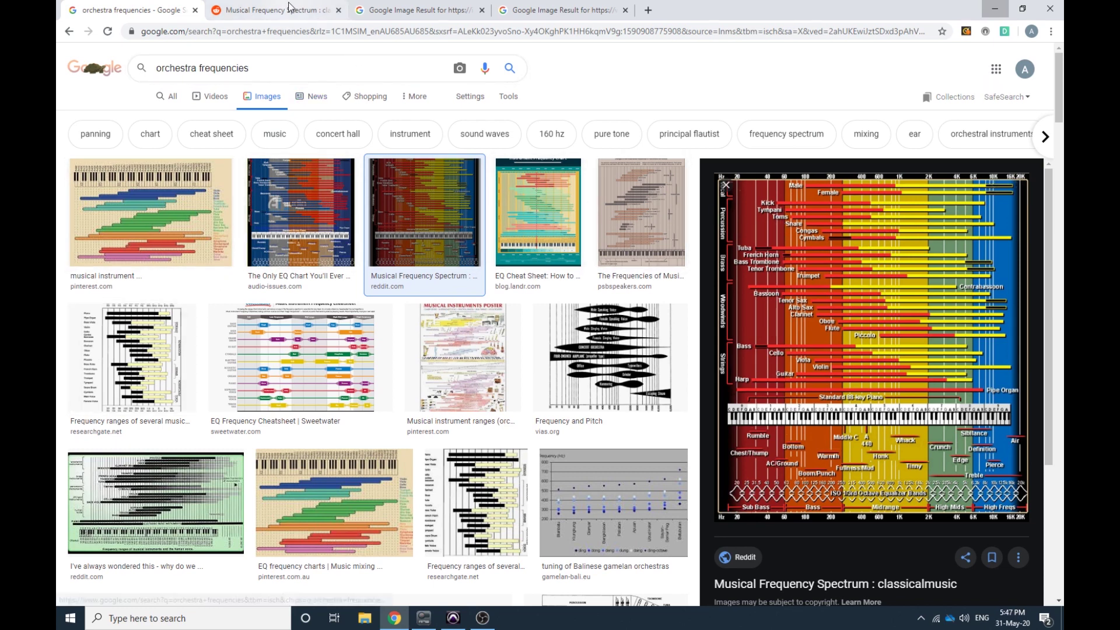
{"action": "left_click", "coordinate": [378, 9]}
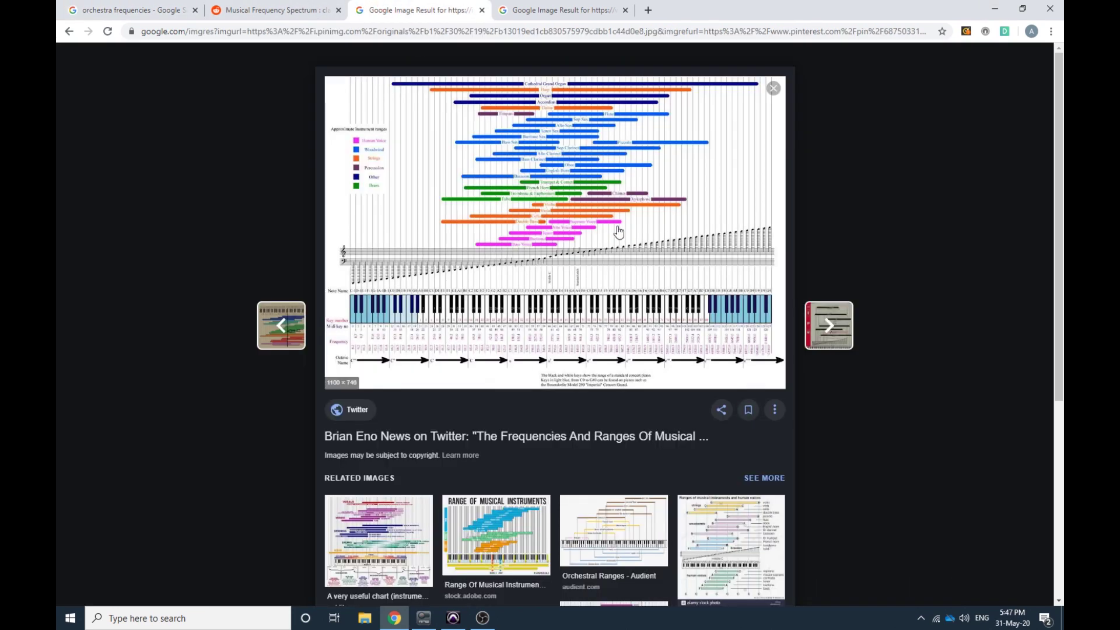
{"action": "left_click", "coordinate": [561, 10]}
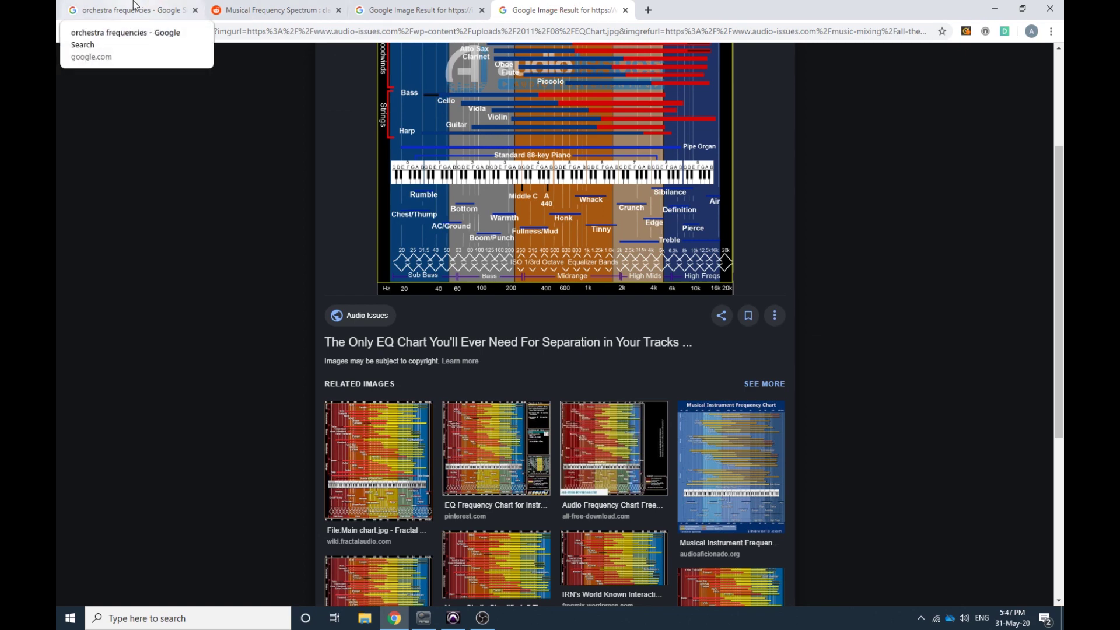
{"action": "left_click", "coordinate": [134, 6]}
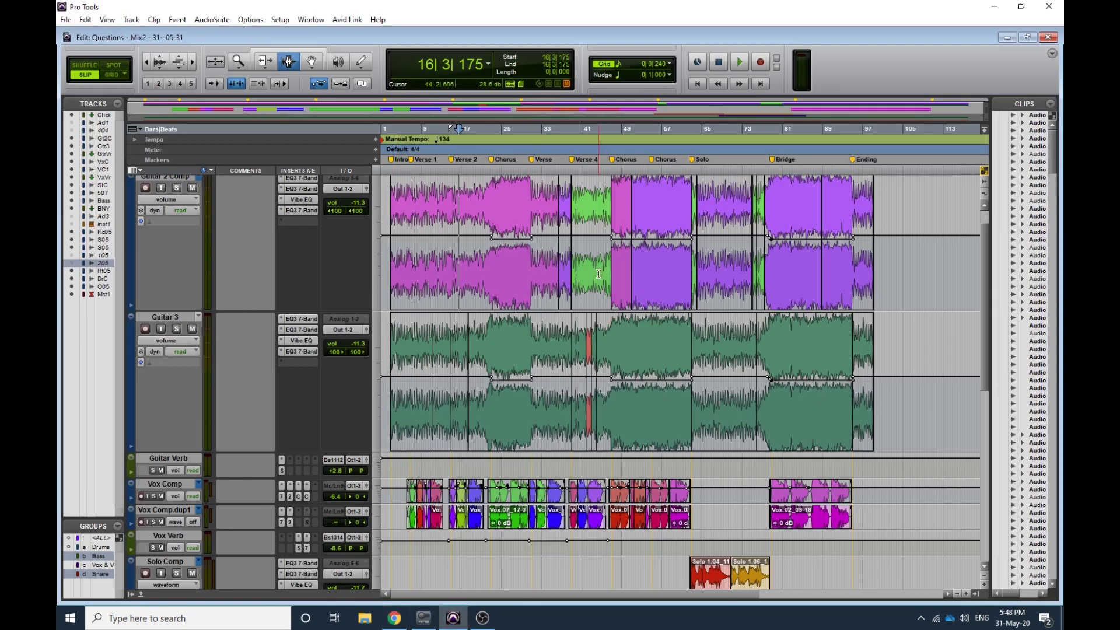
Switch back to Pro Tools and set the playback position to 24|4|638 in the first chorus on the Guitar 2 Comp track
{"action": "left_click", "coordinate": [501, 199]}
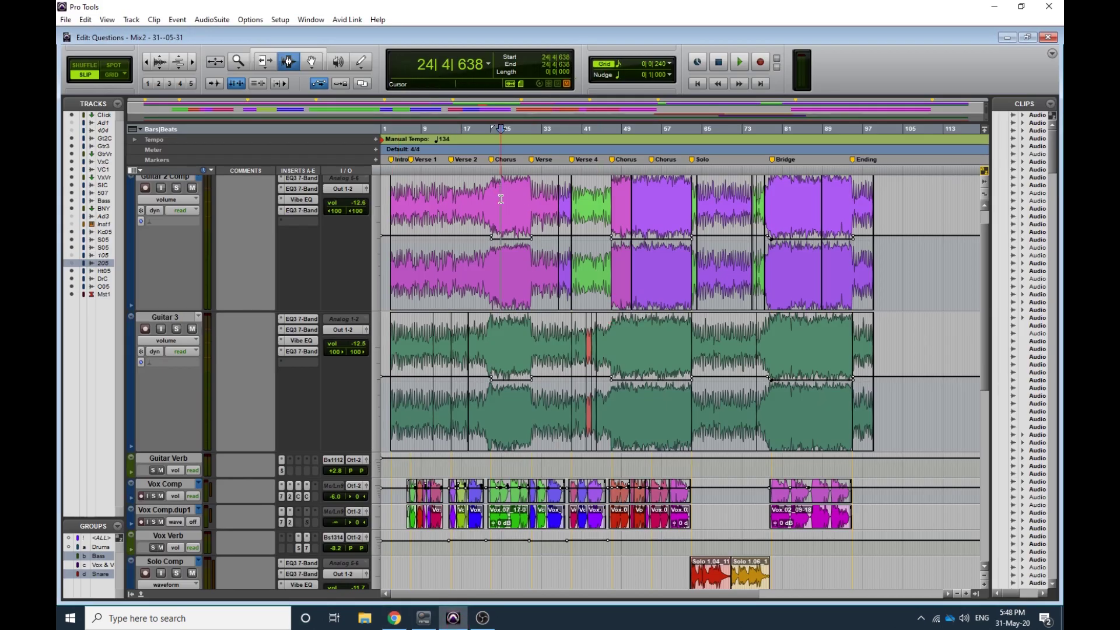
{"action": "scroll", "coordinate": [500, 199], "scroll_direction": "up", "scroll_amount": 1}
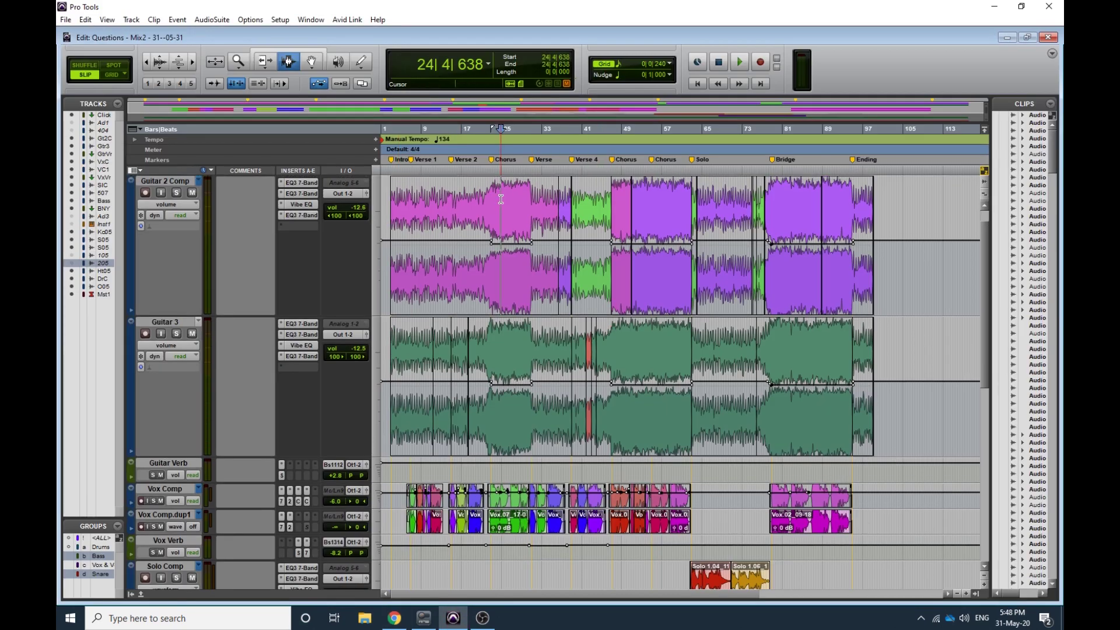